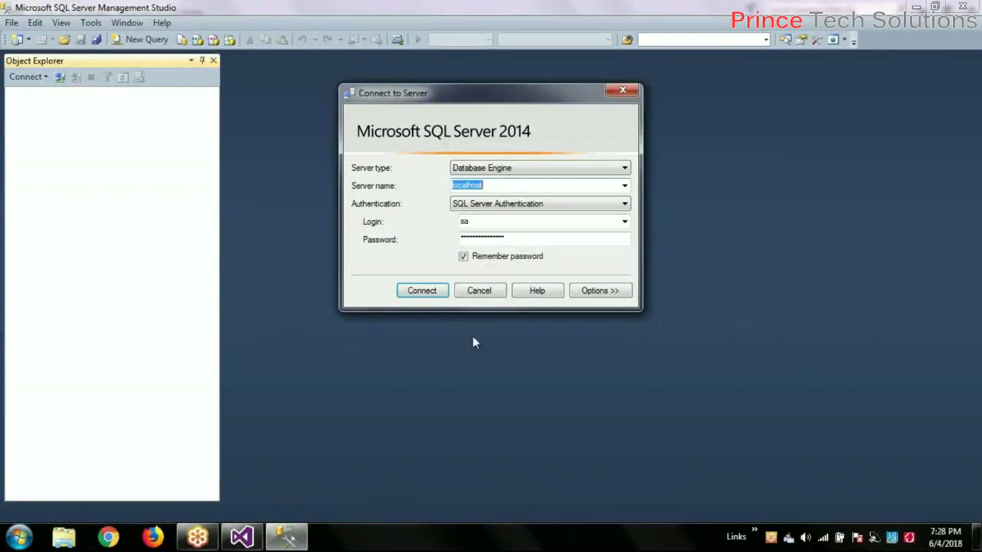
Connect to the localhost database engine and expand the OrderDB database down to the columns of dbo.Order_Details
left_click(422, 292)
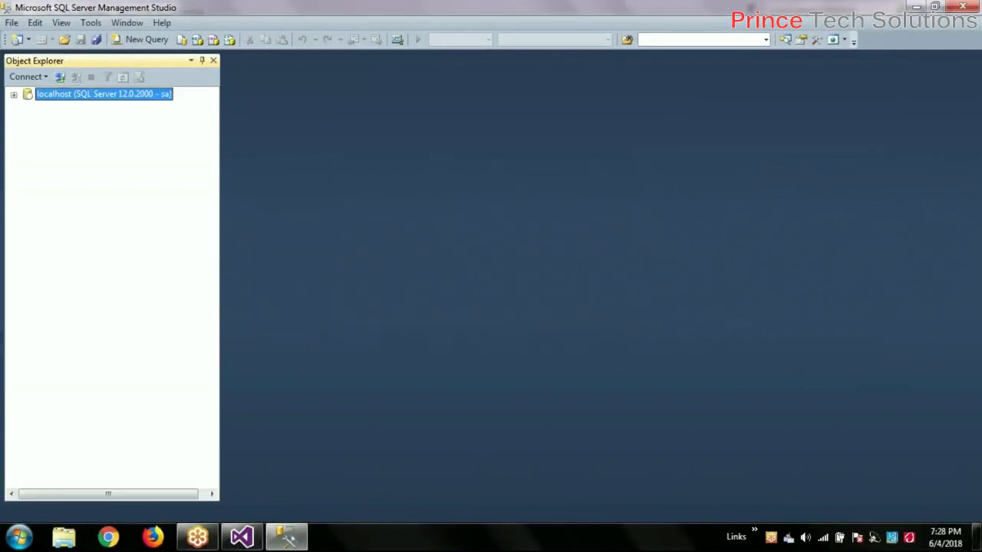
left_click(27, 108)
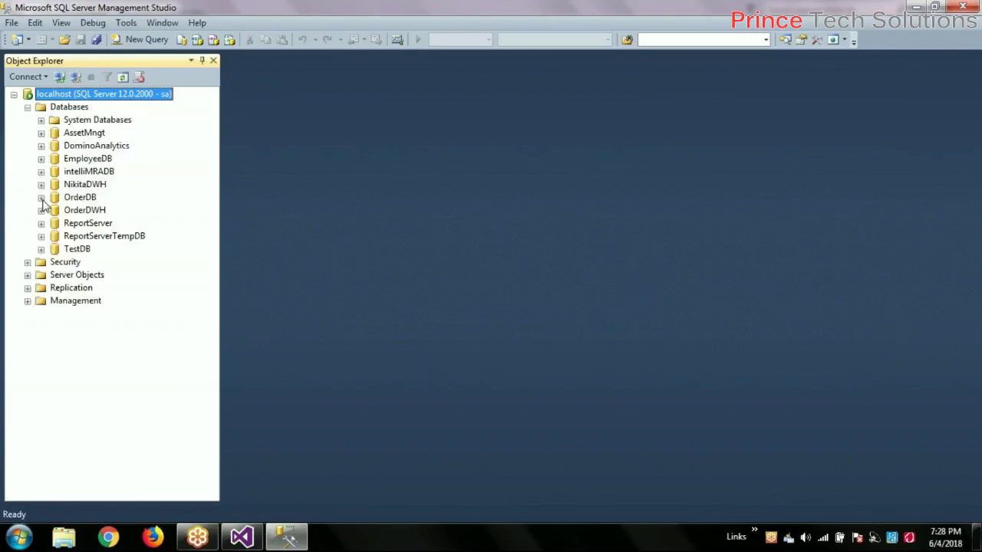
left_click(40, 197)
left_click(55, 224)
left_click(68, 287)
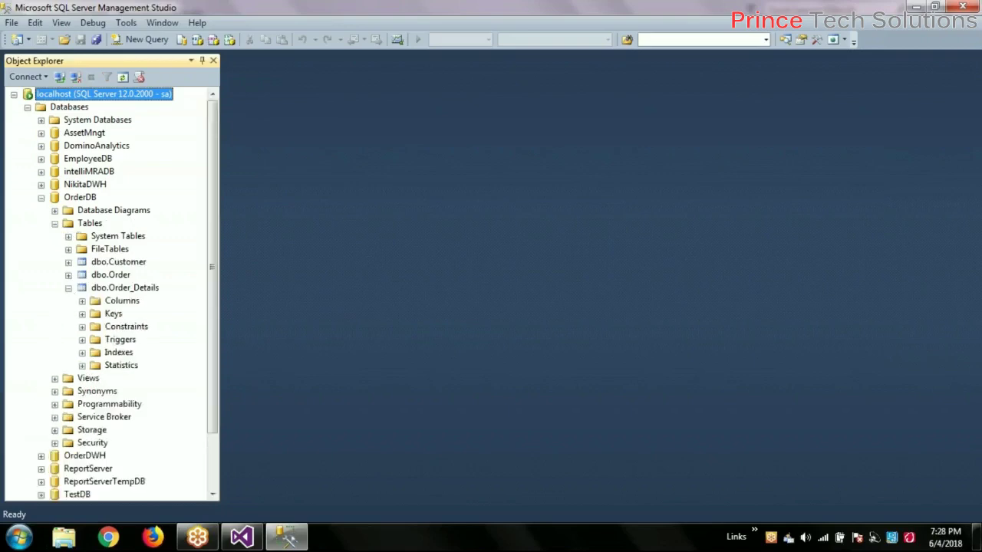
left_click(82, 301)
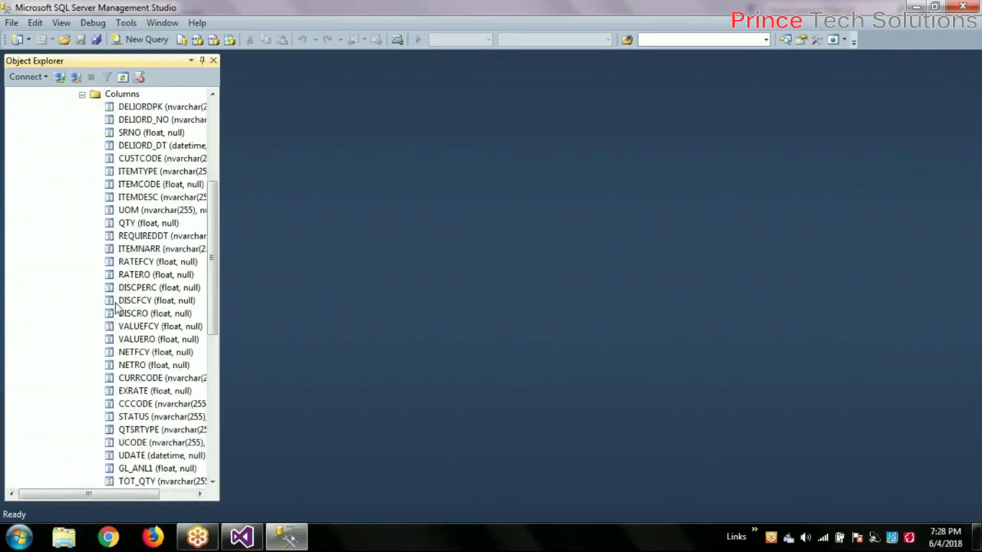
Retrieve the top 1000 rows of the dbo.Order_Details table
scroll(142, 151, "up", 3)
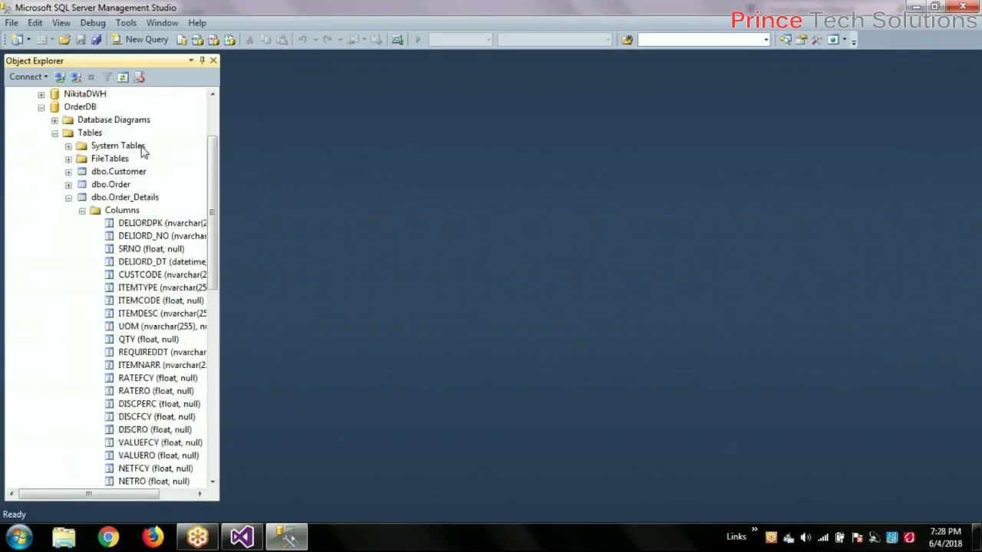
left_click(115, 197)
right_click(112, 197)
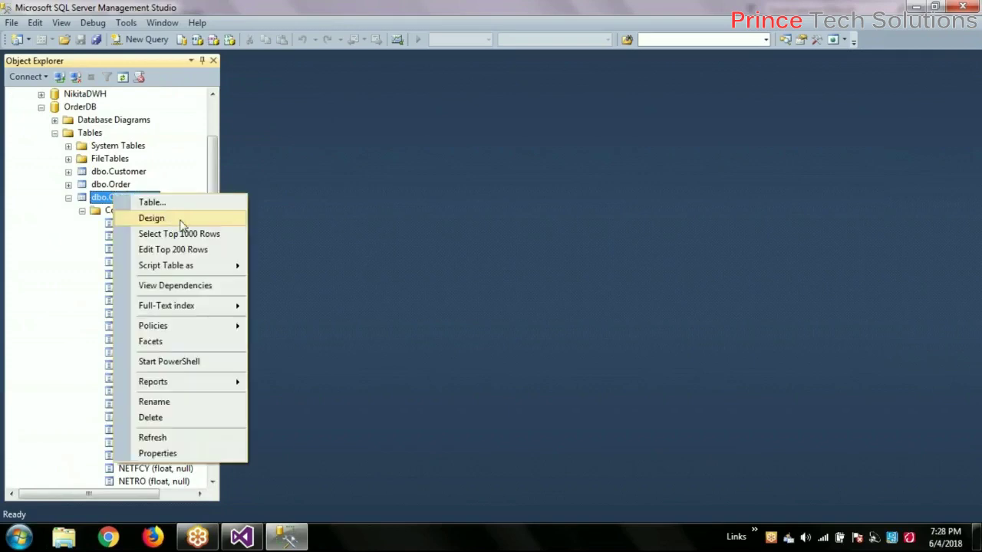
left_click(188, 234)
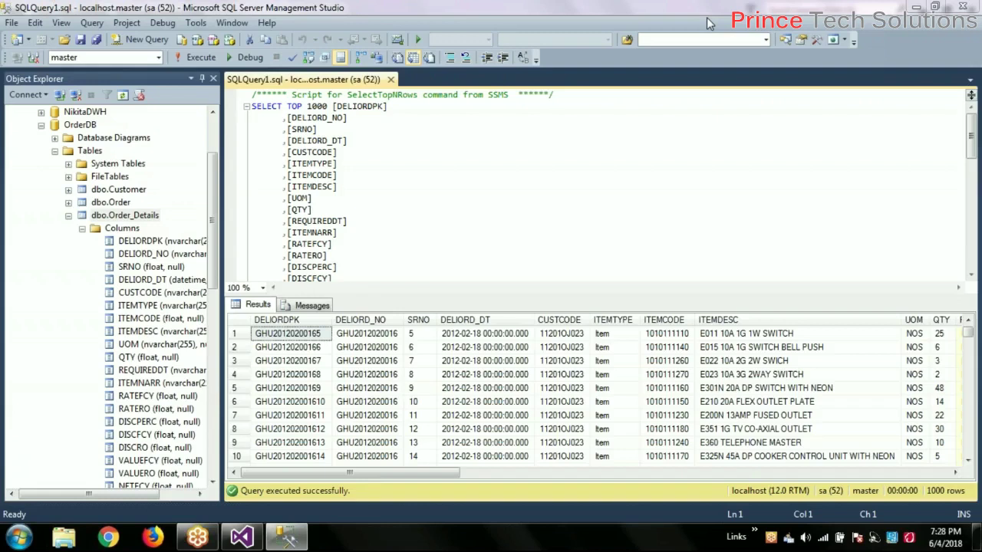
Examine the item description and UOM columns in the results, highlighting the UOM cells of the three 10.0MM wire rows
left_click(563, 253)
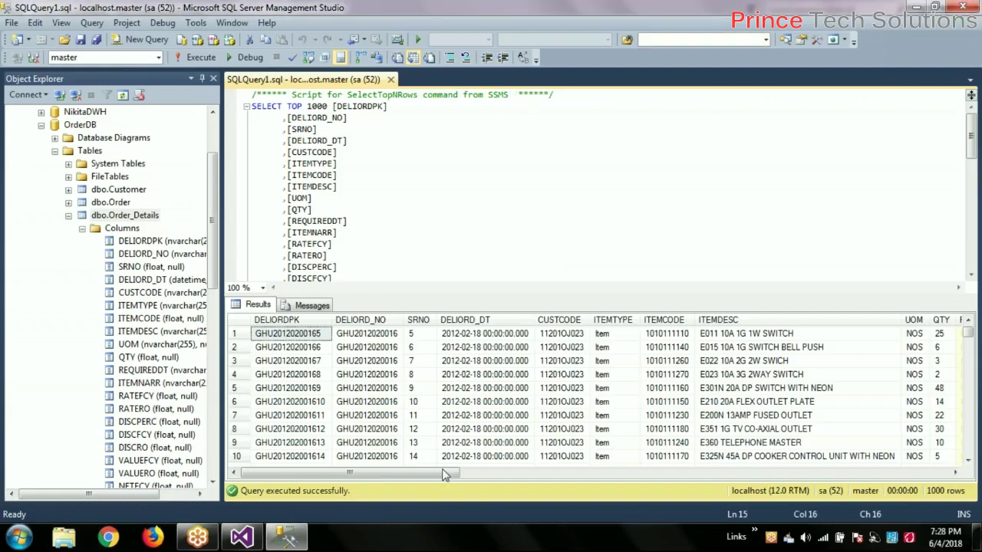
left_click_drag(409, 471, 481, 473)
left_click(553, 334)
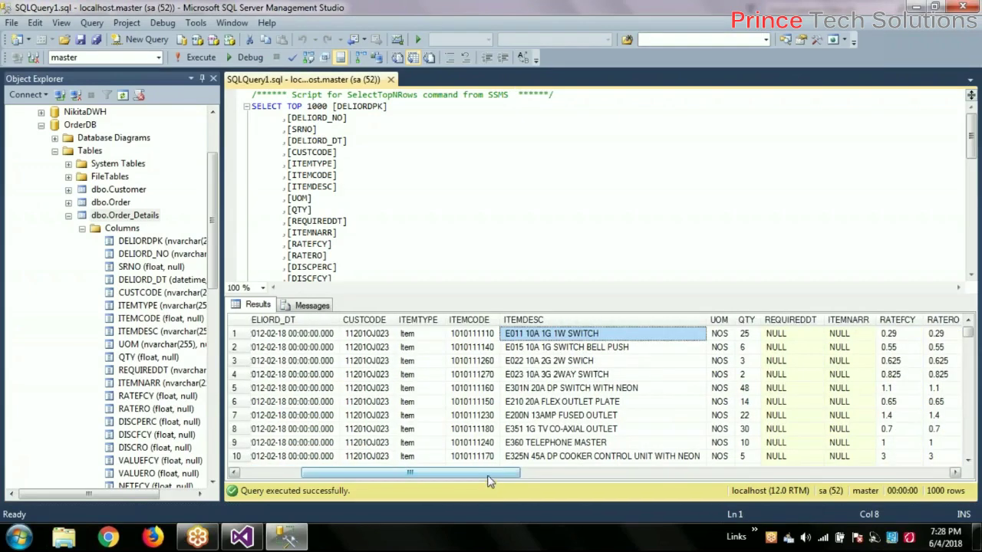
left_click_drag(489, 474, 533, 474)
left_click_drag(596, 319, 638, 319)
key("Right")
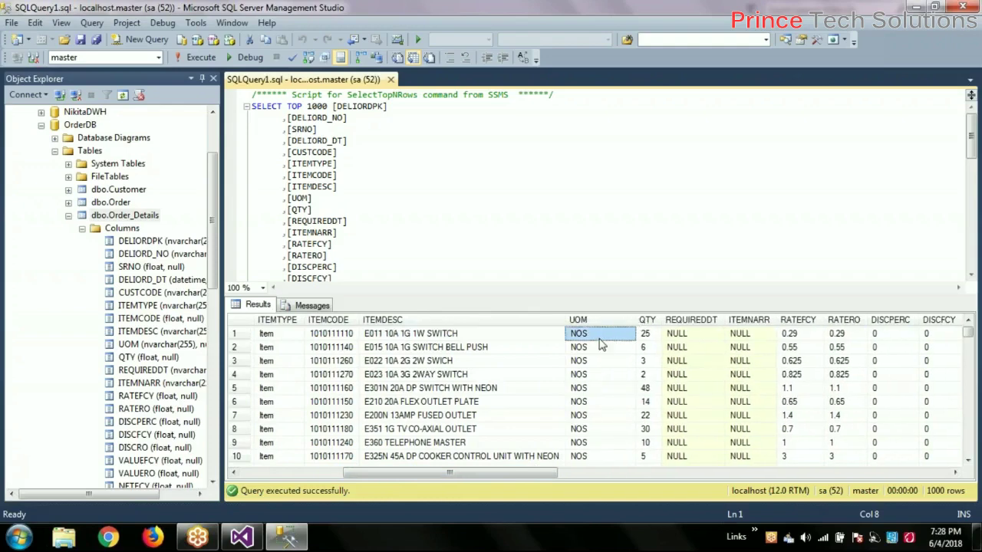
scroll(600, 360, "down", 5)
scroll(602, 365, "up", 2)
left_click_drag(602, 388, 596, 418)
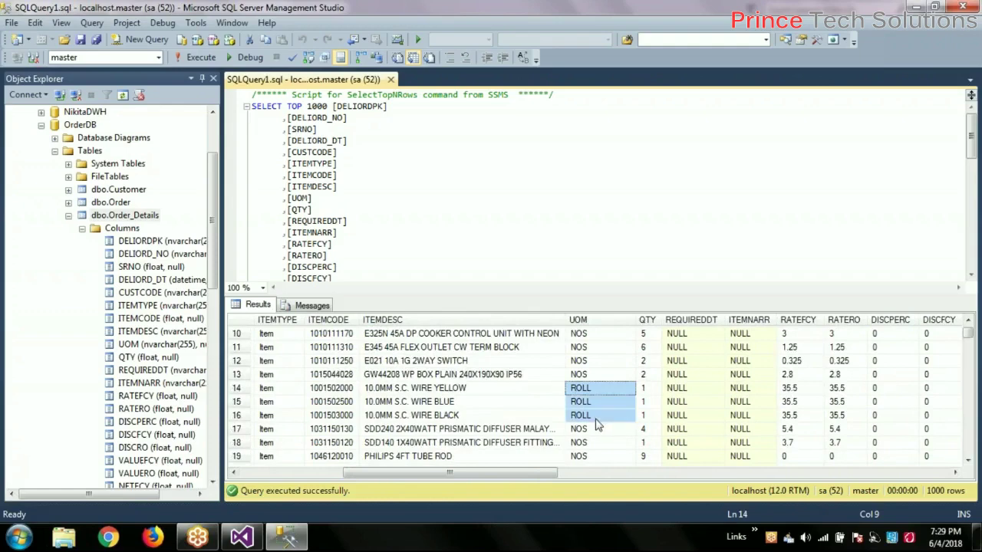
Look through the UOM values in the remaining result rows down to the end of the list
scroll(598, 425, "down", 4)
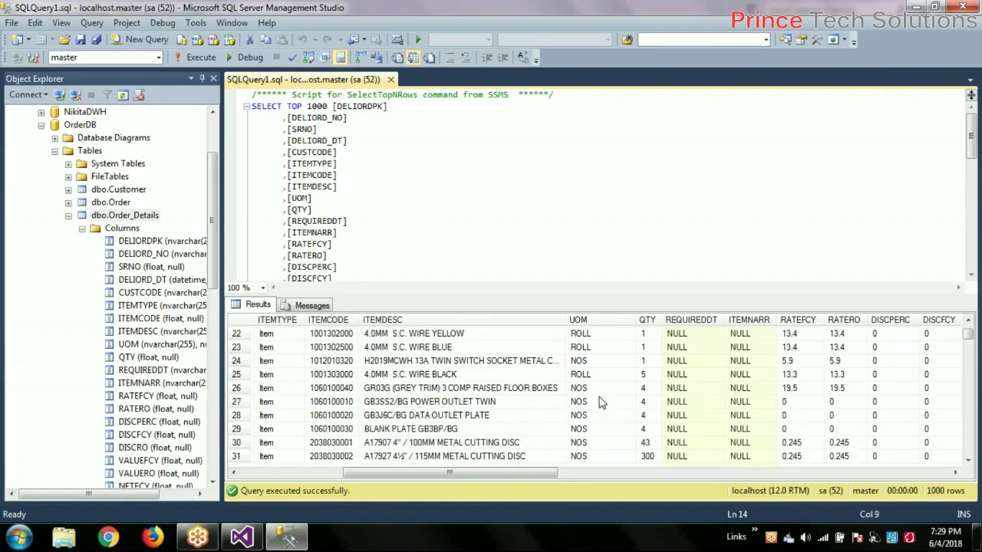
scroll(599, 418, "up", 1)
scroll(603, 391, "down", 6)
scroll(606, 383, "down", 16)
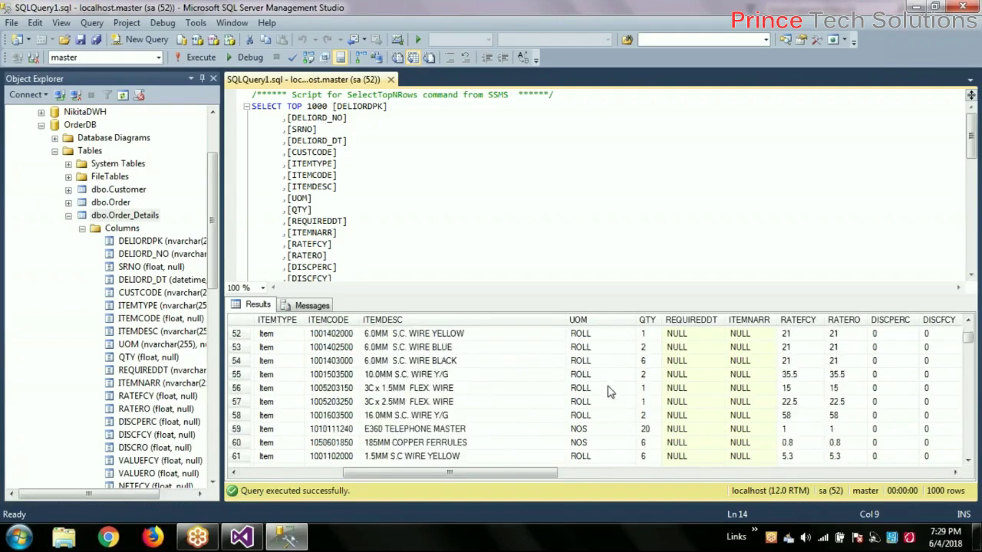
scroll(608, 431, "down", 18)
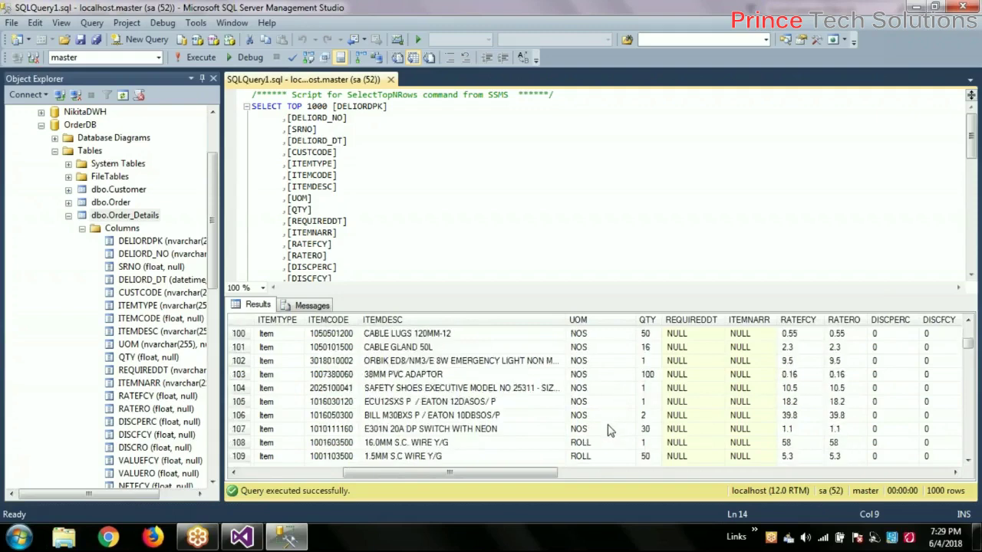
scroll(607, 431, "down", 6)
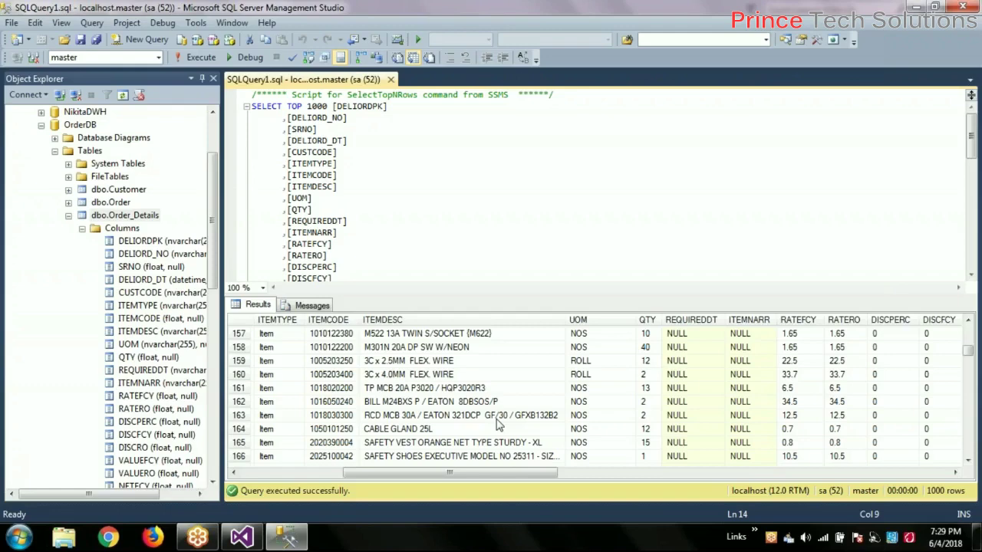
left_click_drag(969, 350, 969, 448)
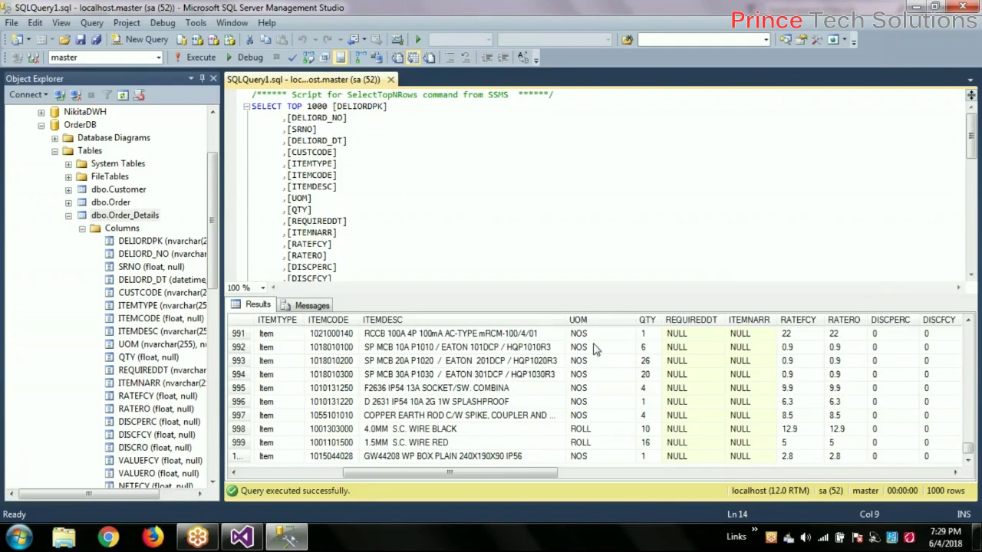
left_click(519, 191)
right_click(519, 191)
left_click(490, 179)
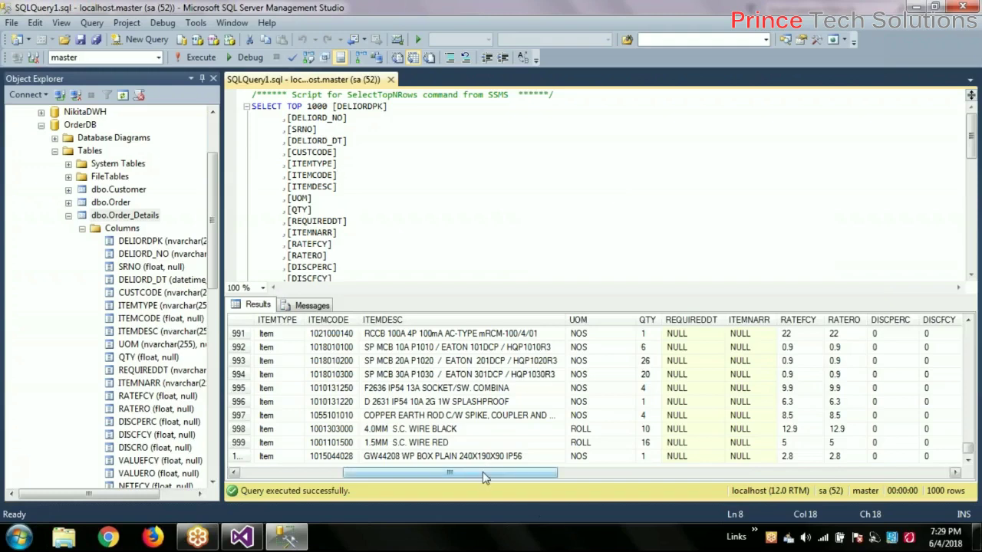
Switch to Visual Studio, add an OLE DB Source to the CondSplitTrans data flow and open its editor
left_click(255, 541)
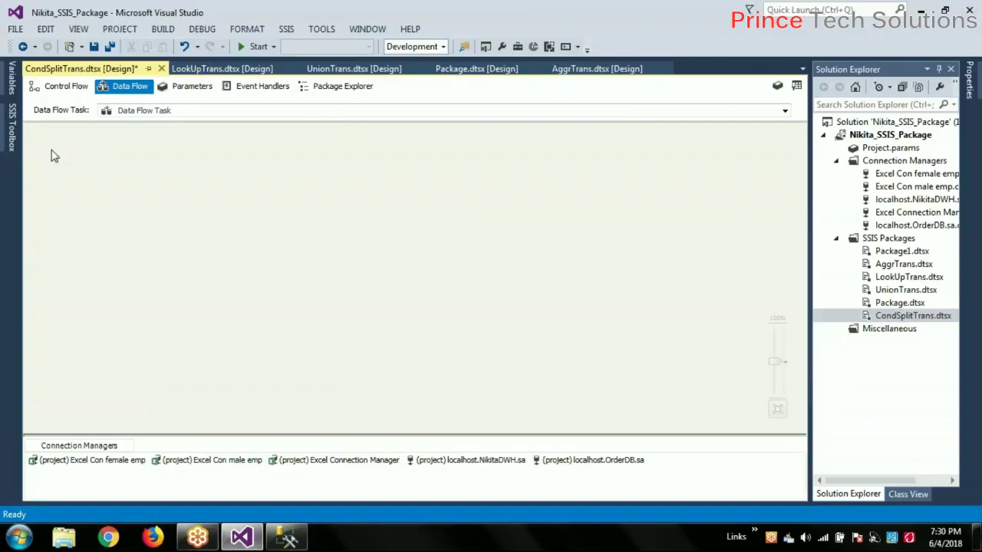
left_click(12, 145)
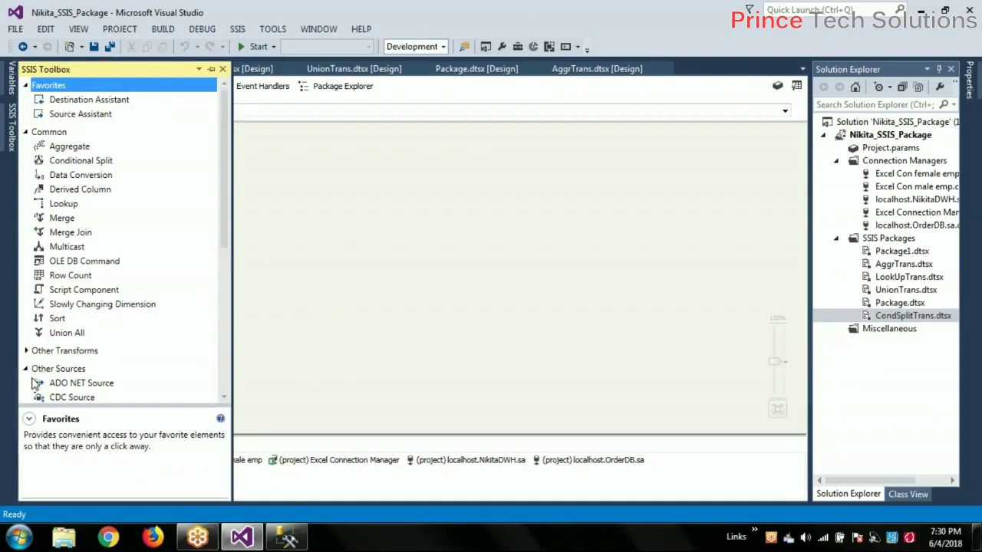
scroll(100, 356, "down", 2)
left_click_drag(73, 371, 141, 191)
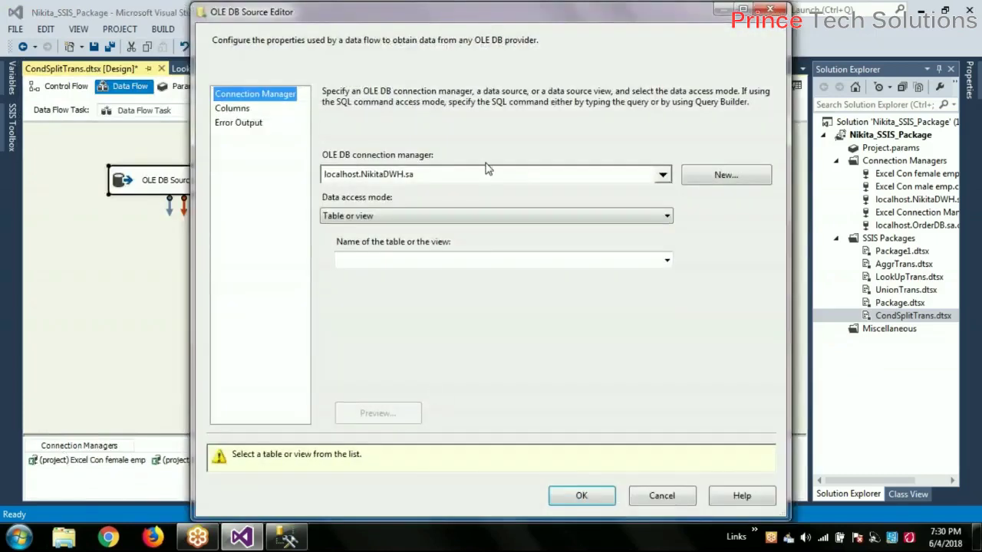
Configure the OLE DB source with connection localhost.OrderDB.sa, access mode Table or view and table [dbo].[Order_Details], previewing its data
left_click(489, 171)
left_click(420, 218)
left_click(546, 327)
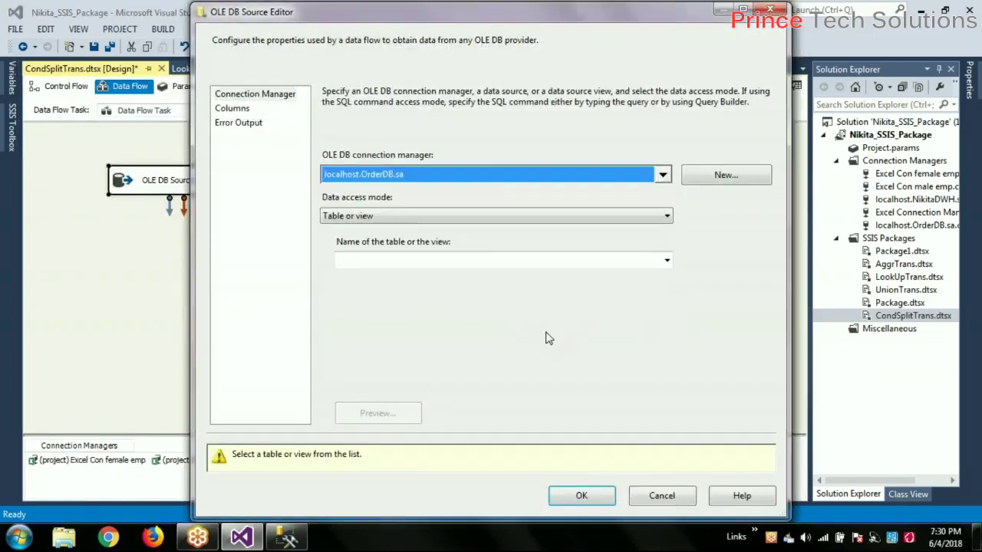
left_click(427, 217)
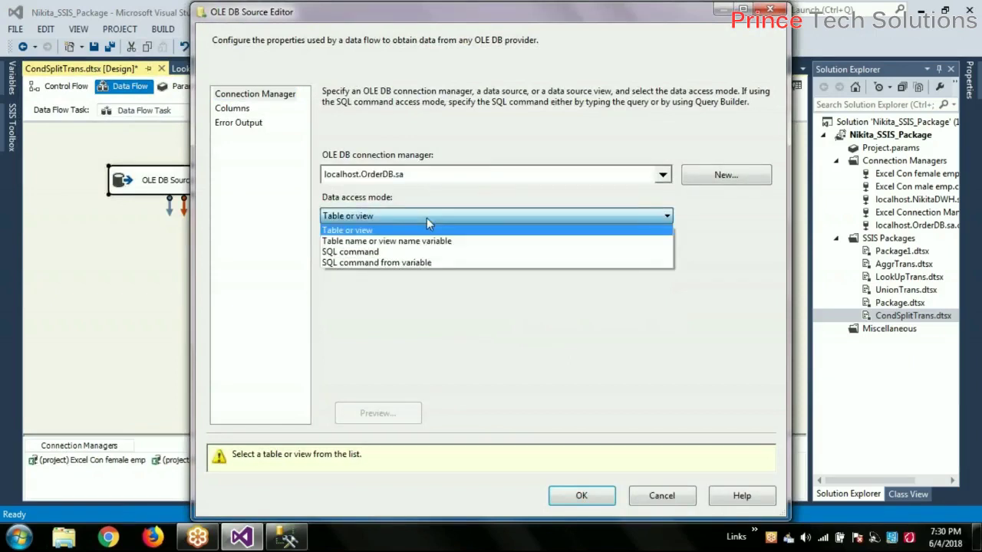
left_click(389, 229)
left_click(390, 261)
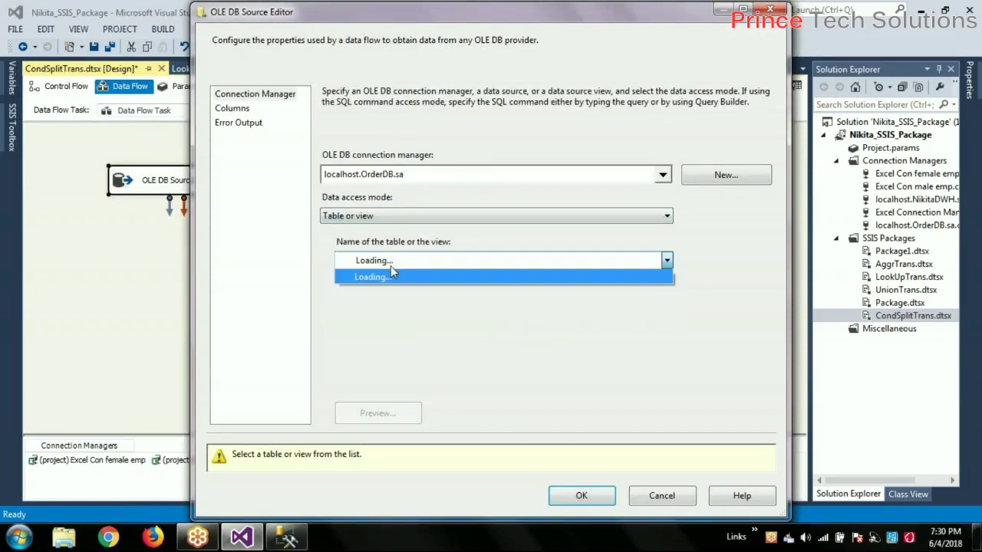
left_click(400, 305)
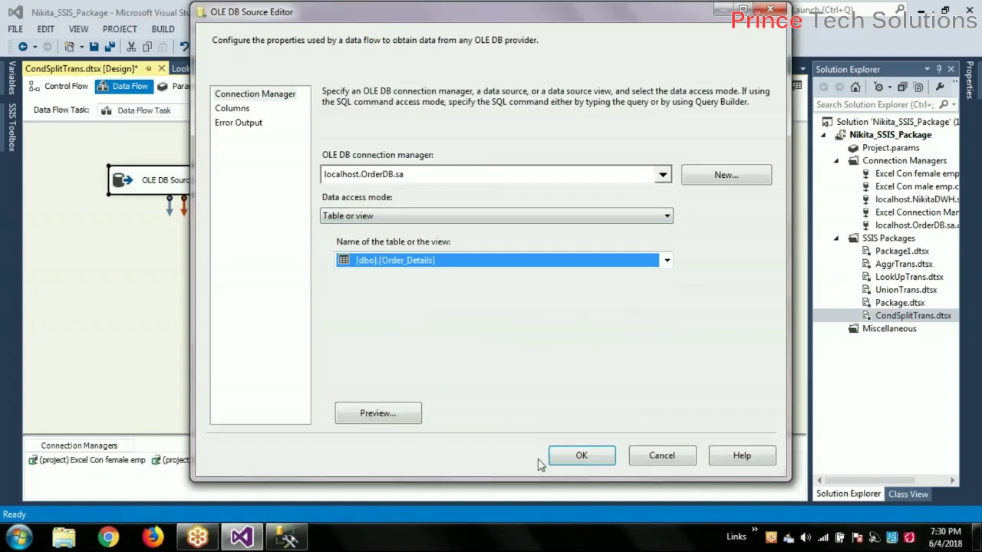
left_click(405, 413)
left_click(618, 382)
left_click(584, 456)
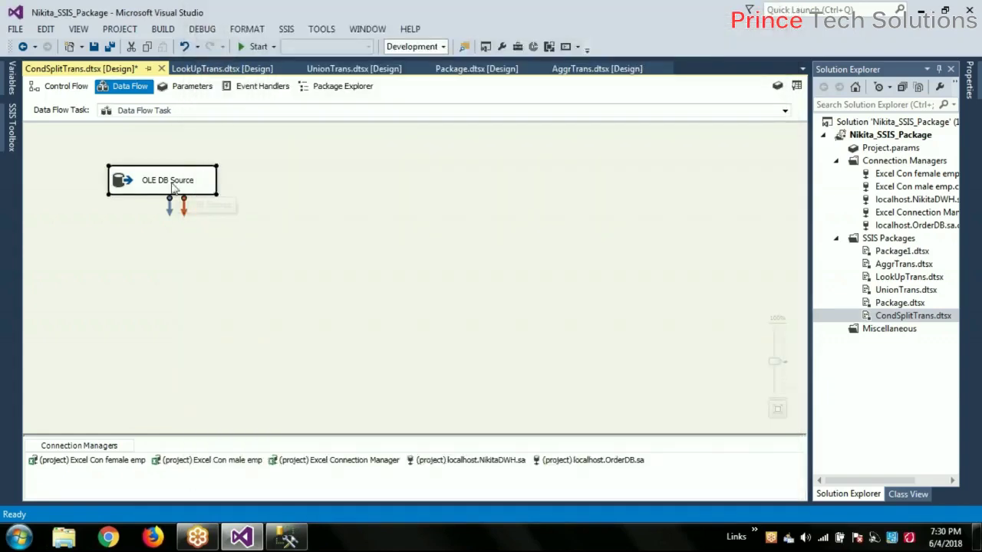
Rename the OLE DB source as Order Details and move it closer to the canvas's upper-left corner
left_click(172, 183)
type("Order")
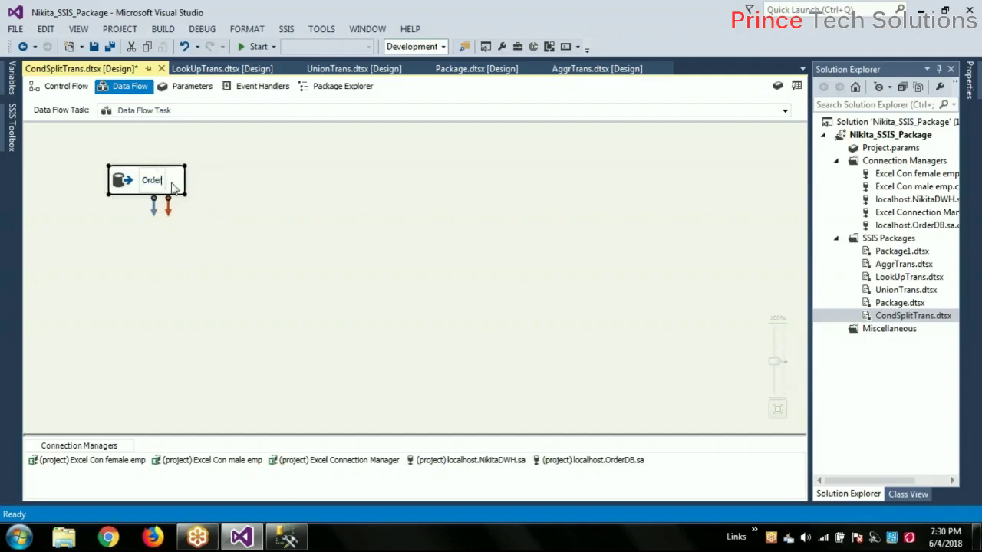
type(" Details")
left_click(374, 201)
left_click_drag(141, 184, 98, 171)
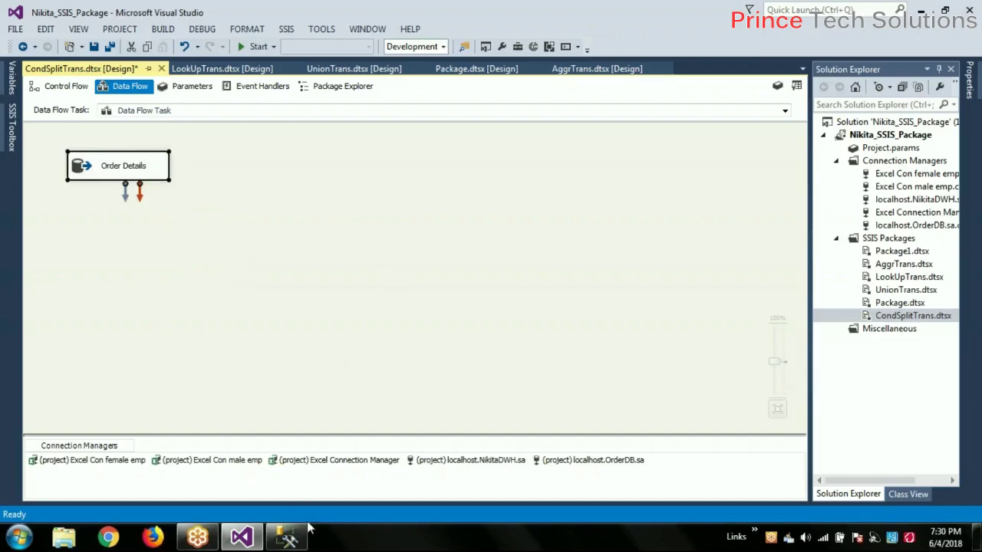
Switch to SQL Server Management Studio, hide the query results and go to the end of the Order_Details query
left_click(287, 537)
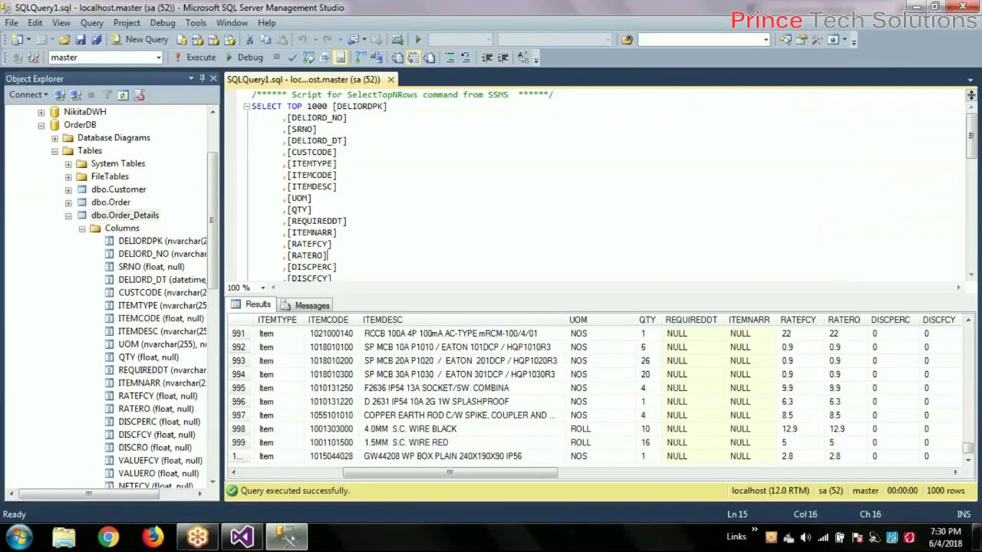
key("ctrl+r")
scroll(411, 265, "down", 2)
scroll(410, 265, "up", 2)
left_click_drag(306, 105, 435, 181)
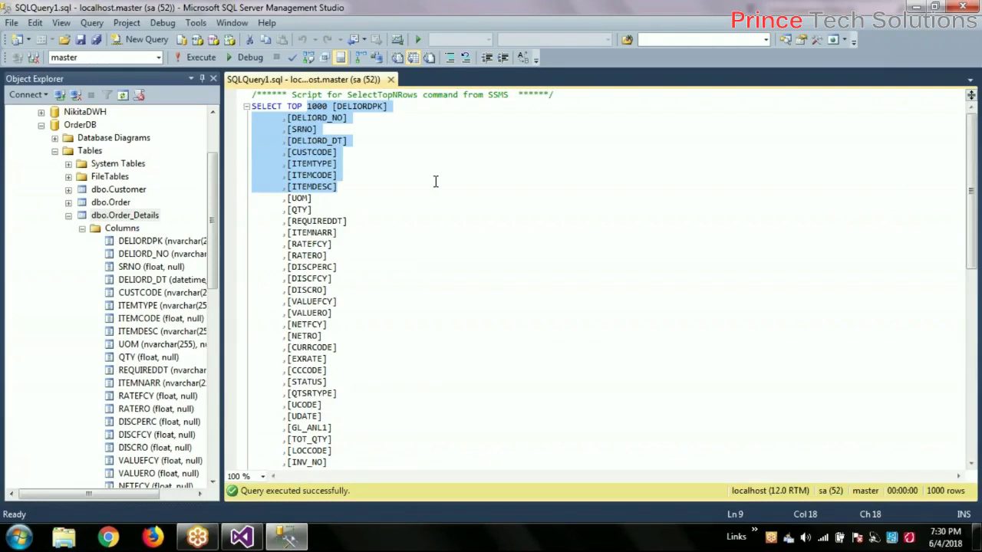
key("ctrl+End")
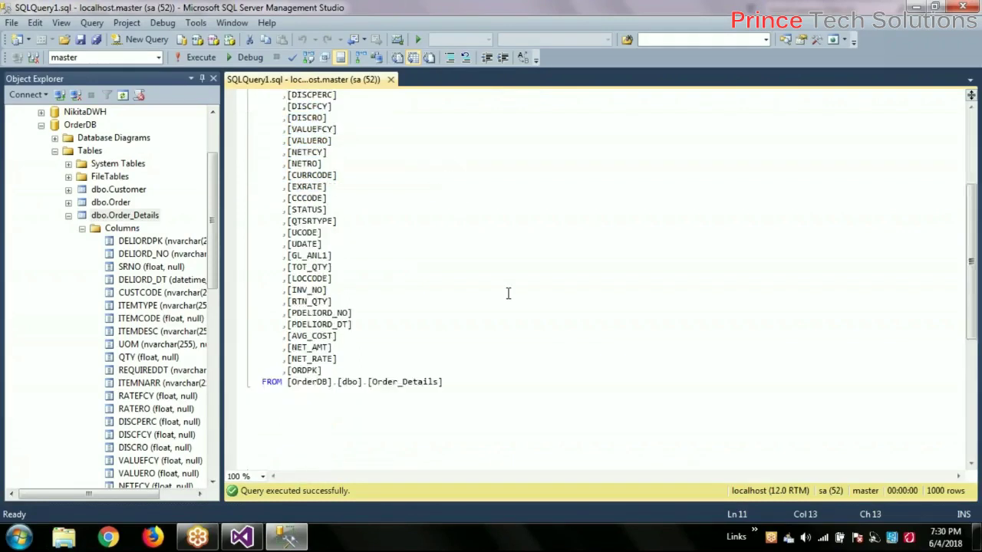
Start a new select statement below the existing query and set the active database to OrderDB
key("Return")
key("Return")
type("sele")
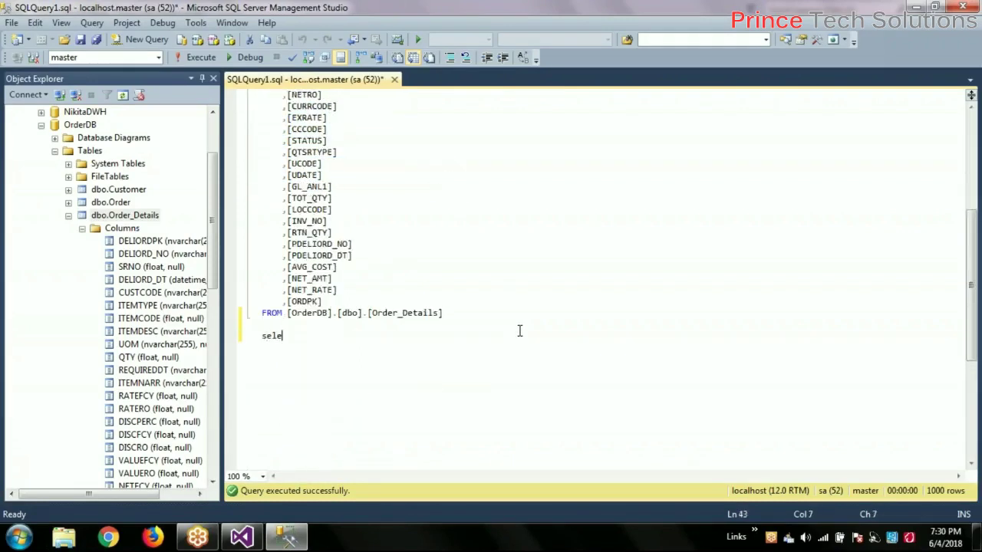
key("BackSpace")
type("ect")
key("ctrl+u")
left_click(158, 57)
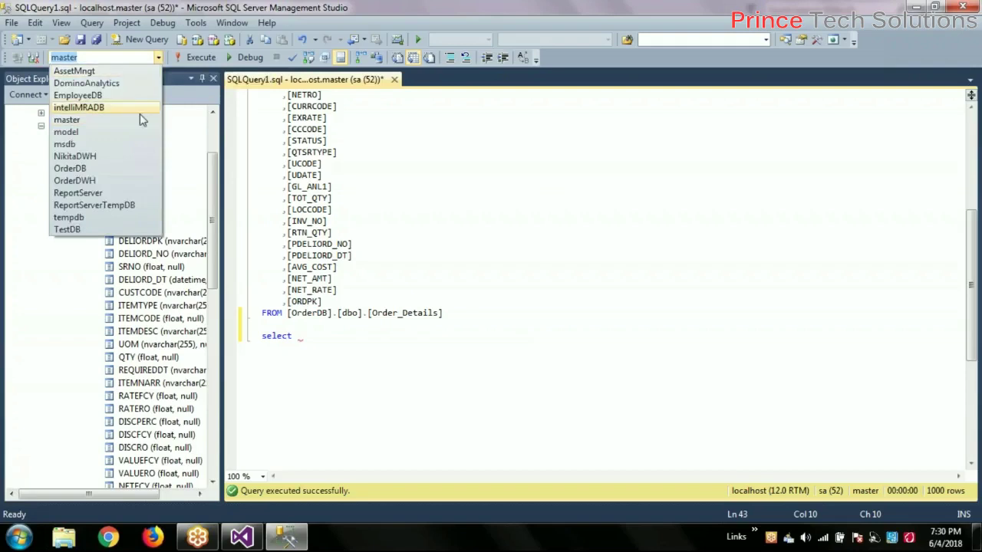
left_click(94, 168)
Extend the new select statement with count (*) from [Order_Details]
type("count ")
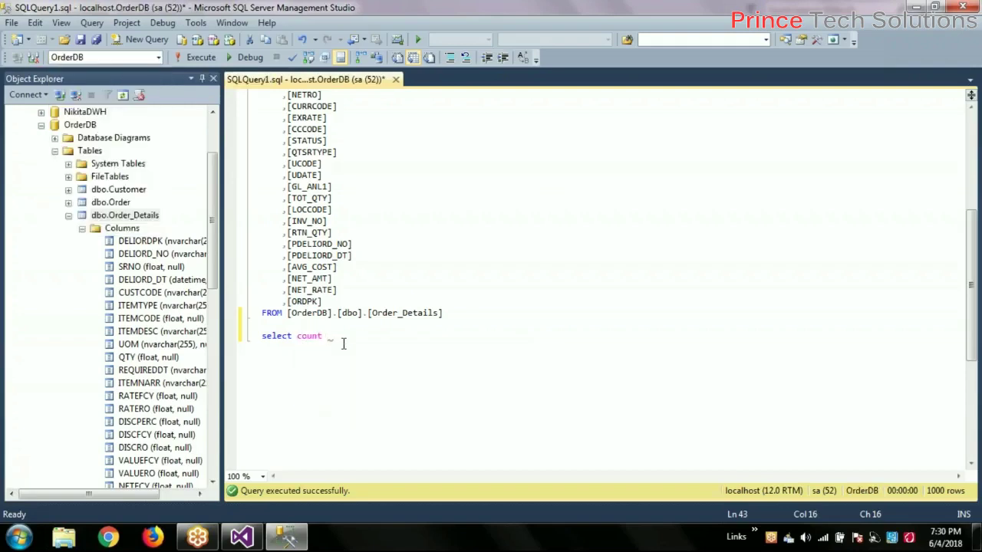
type("(* )from")
double_click(369, 312)
key("ctrl+c")
left_click(379, 339)
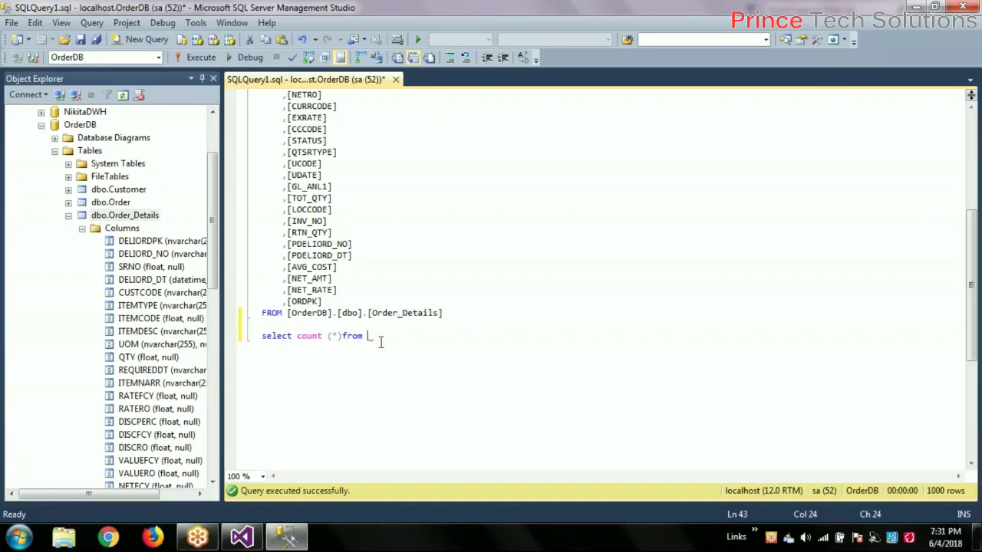
key("ctrl+v")
left_click(342, 337)
Add group by to the count query, copy the [UOM] column name, and append group by [UOM] to the upper Order_Details query
left_click(454, 337)
type("f")
type("roup by")
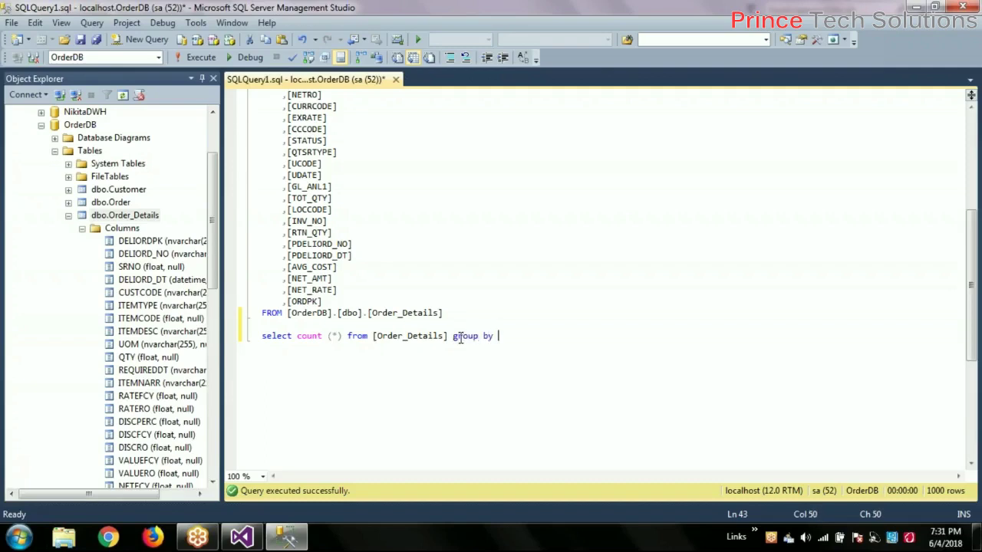
left_click(310, 141)
scroll(335, 281, "up", 1)
scroll(316, 211, "up", 3)
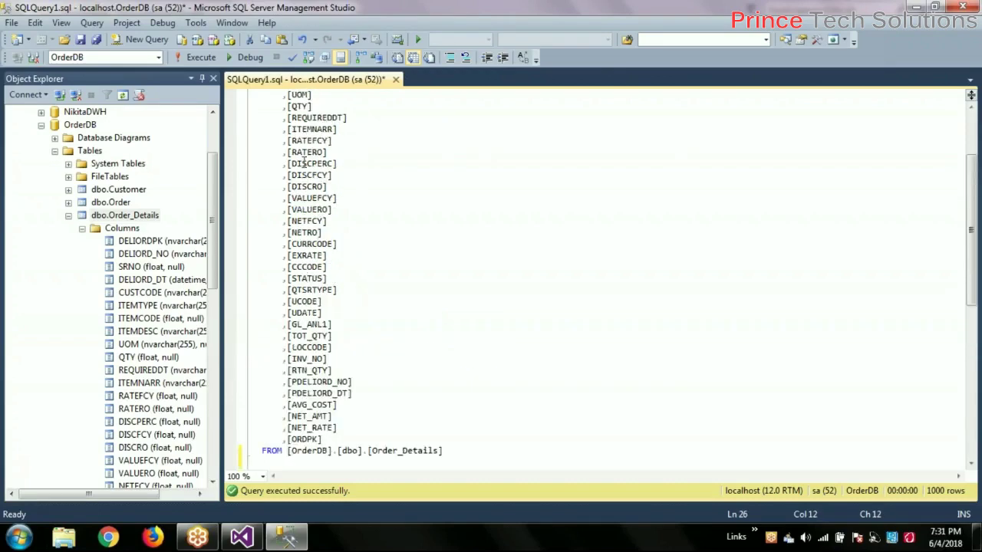
double_click(304, 94)
key("ctrl+c")
left_click(473, 448)
type("group by")
key("ctrl+v")
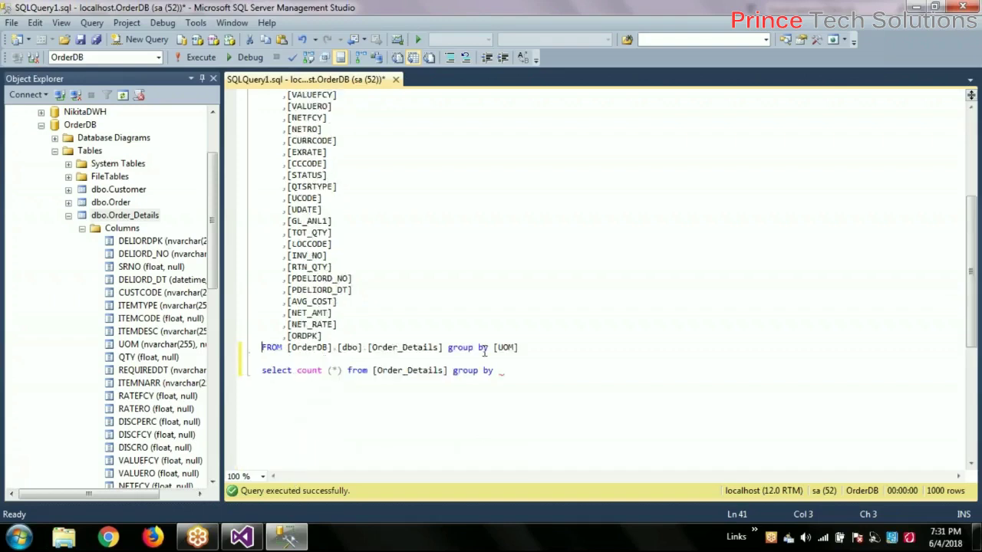
Group the count query by [UOM], put [UOM] before count (*) in its select list, and execute only that statement
left_click(508, 372)
key("ctrl+v")
left_click(296, 372)
key("ctrl+v")
type(",")
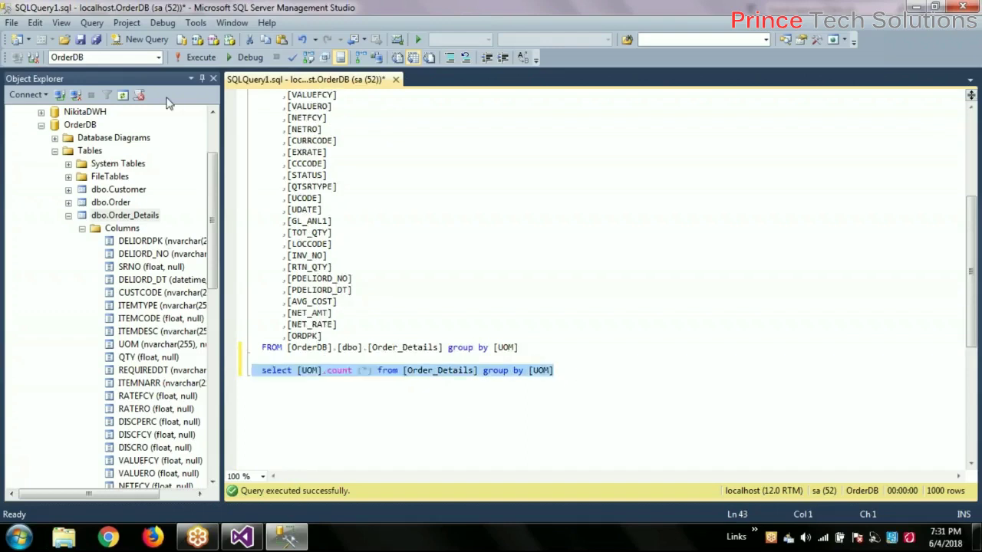
left_click(198, 57)
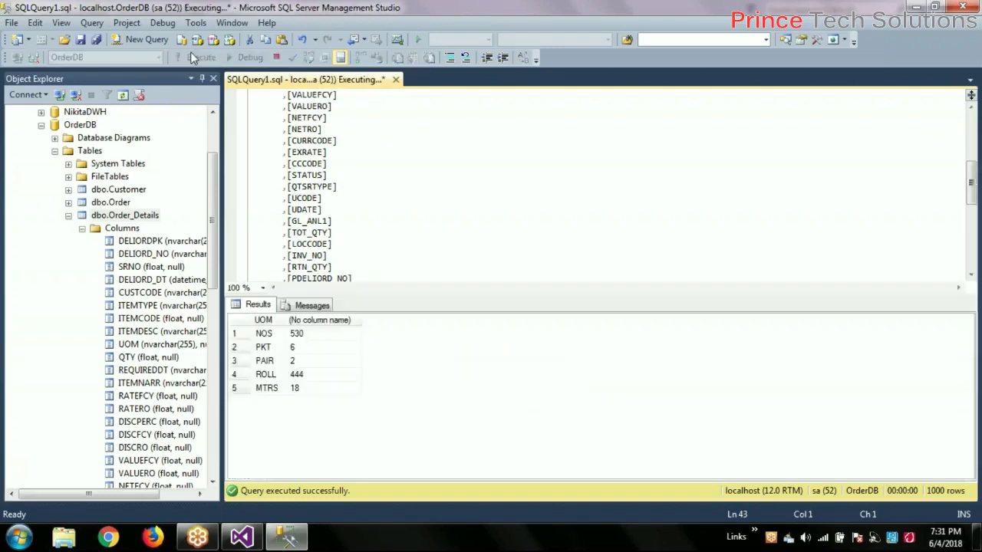
Examine the row count for each UOM value in the query results
left_click(278, 339)
left_click(312, 337)
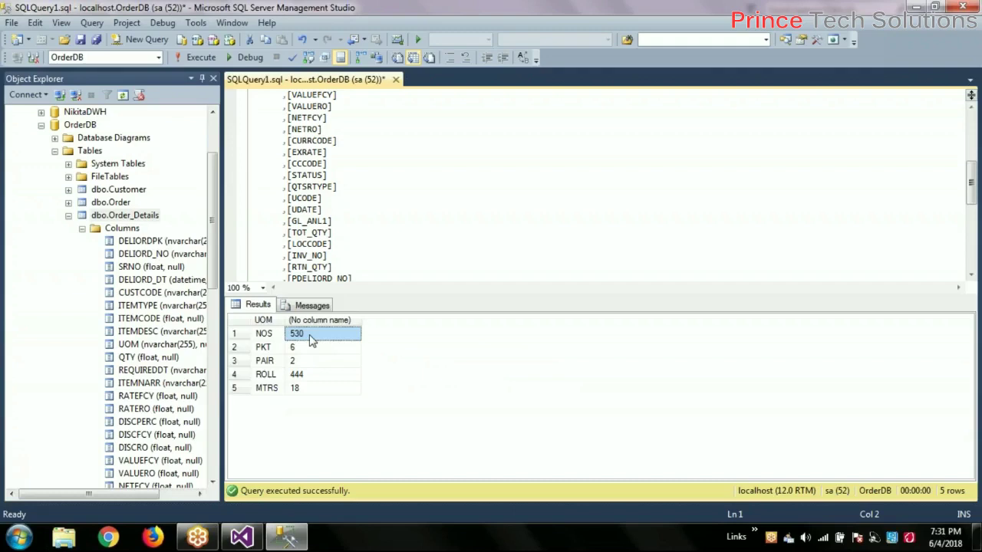
left_click(259, 349)
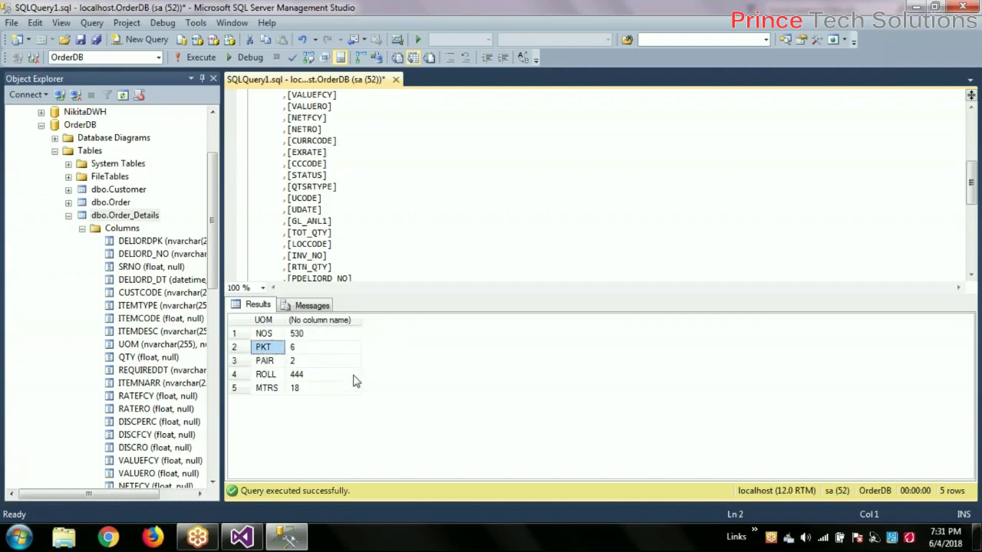
left_click(275, 363)
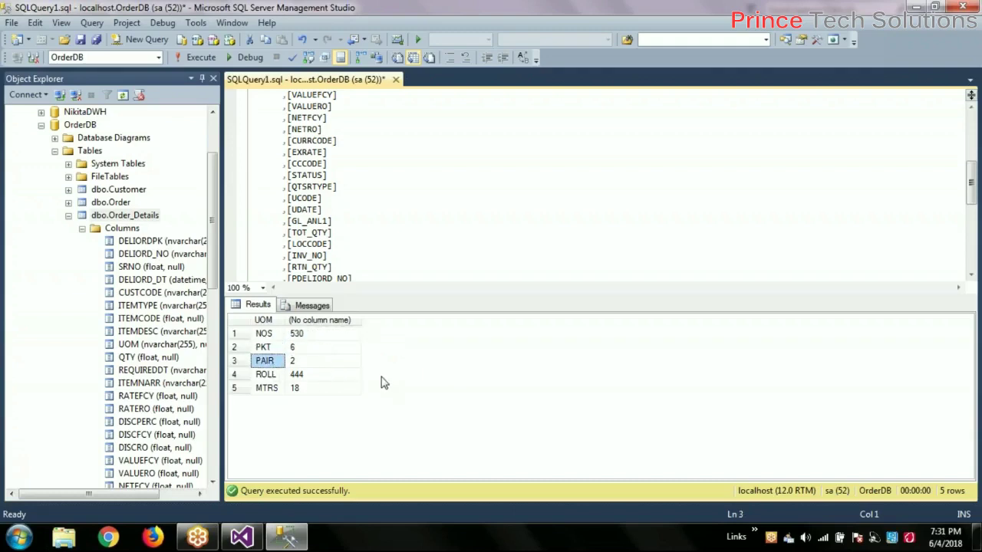
left_click(280, 375)
left_click(315, 379)
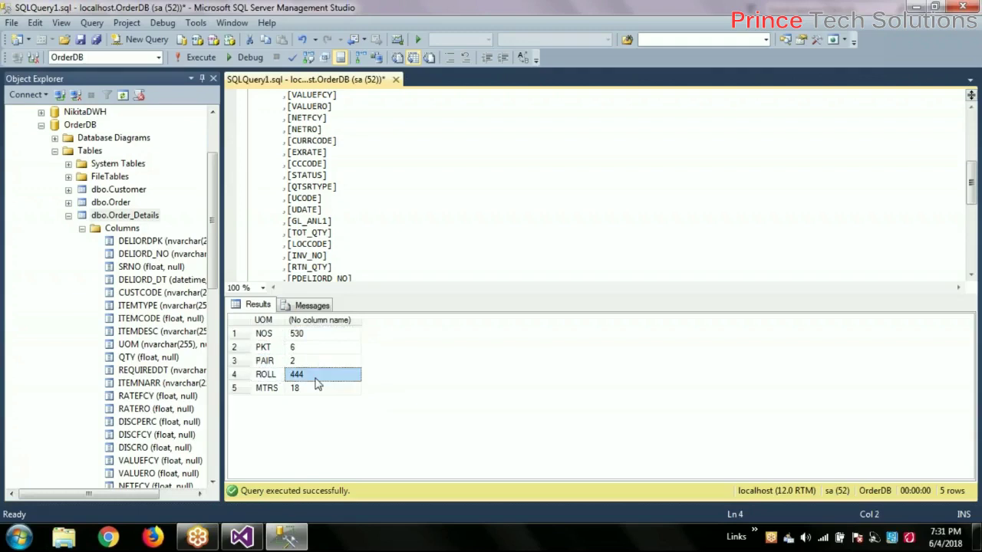
left_click(285, 391)
left_click(309, 394)
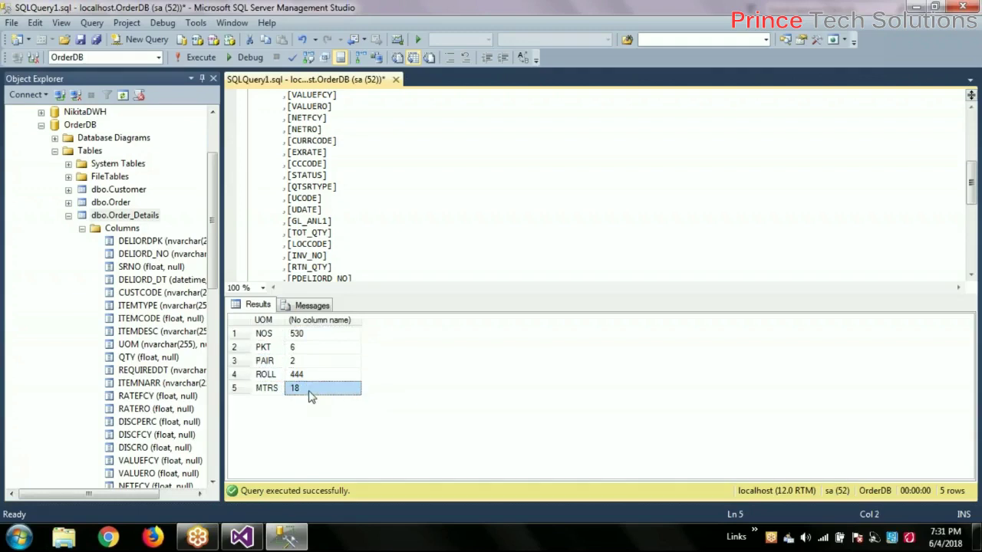
left_click_drag(264, 334, 276, 393)
left_click(524, 221)
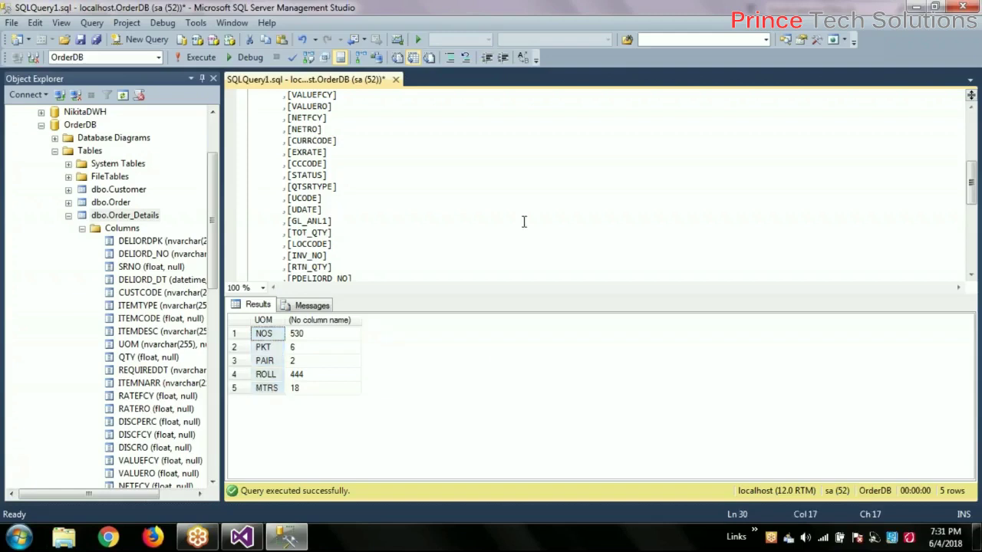
right_click(523, 222)
key("Escape")
key("Up")
left_click(497, 222)
Script the dbo.Order_Details table as a CREATE statement in a new query editor window
right_click(131, 217)
mouse_move(204, 288)
mouse_move(369, 296)
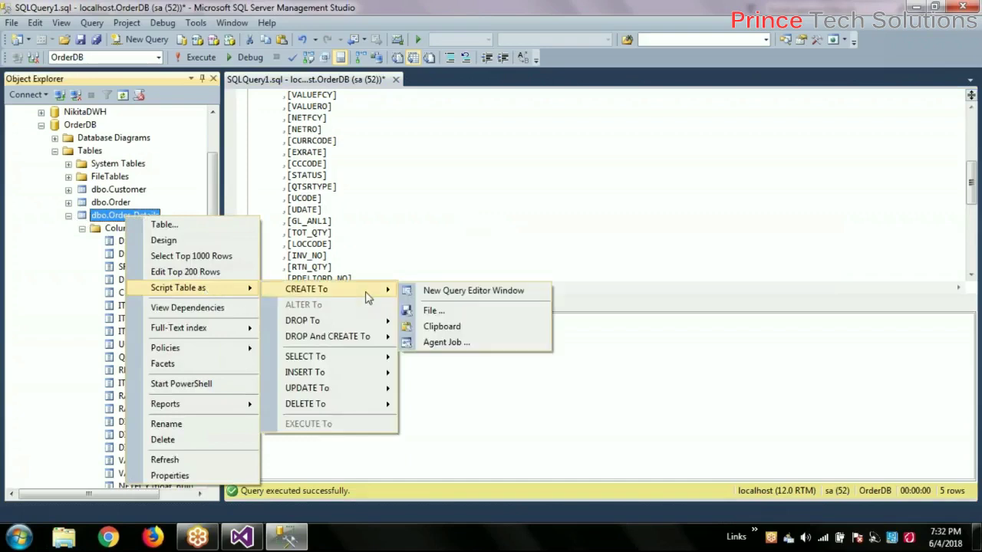
left_click(481, 297)
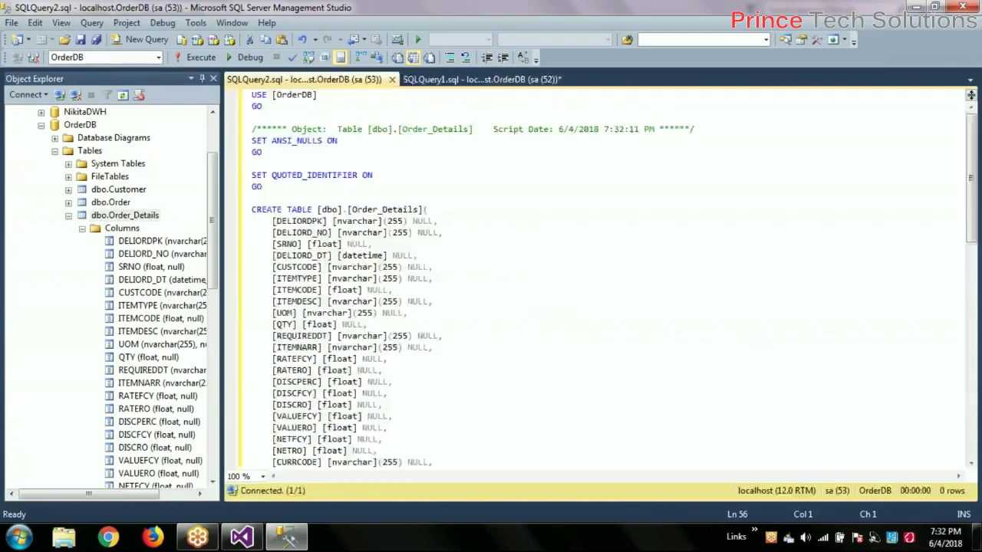
Append an underscore to the table name in the create script and change its USE database to NikitaDWH
left_click(418, 209)
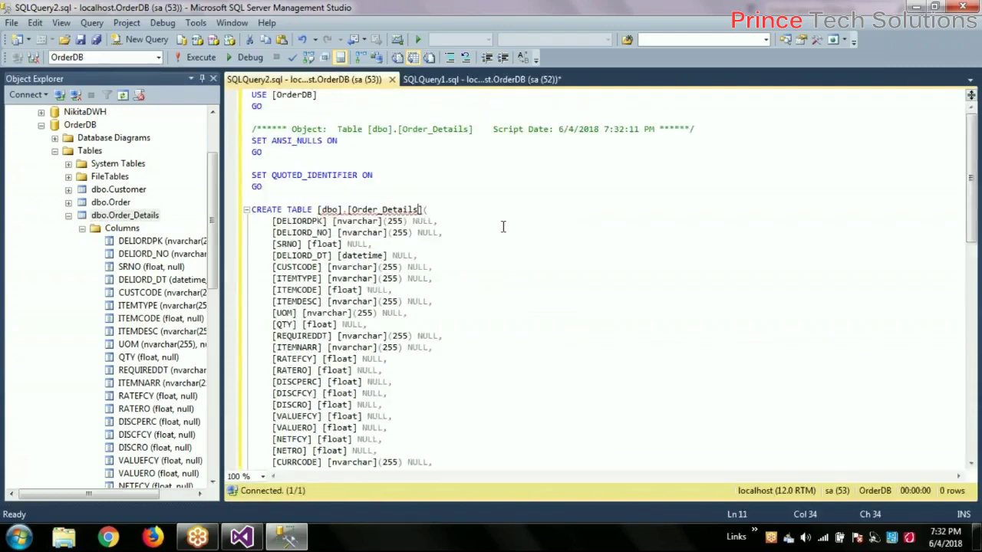
left_click(443, 80)
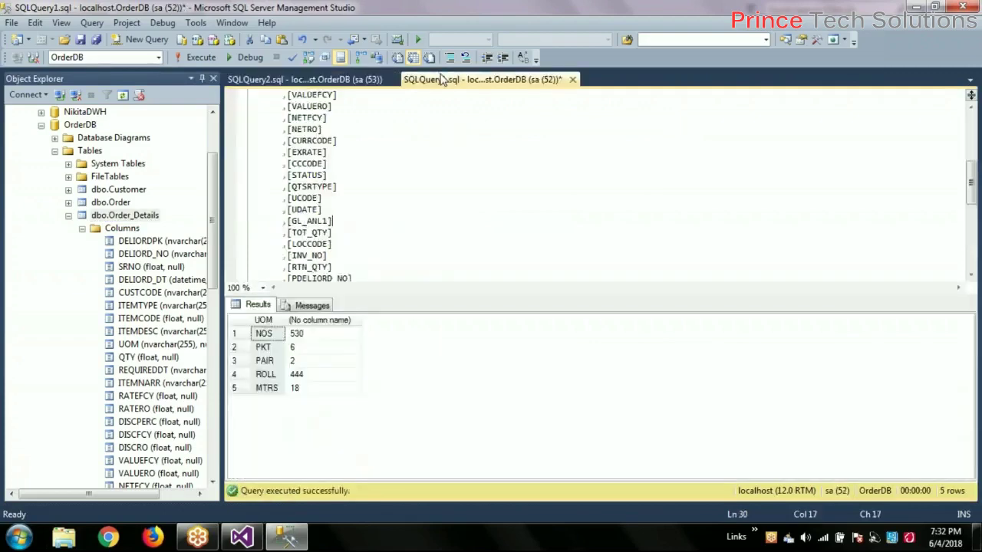
left_click(343, 81)
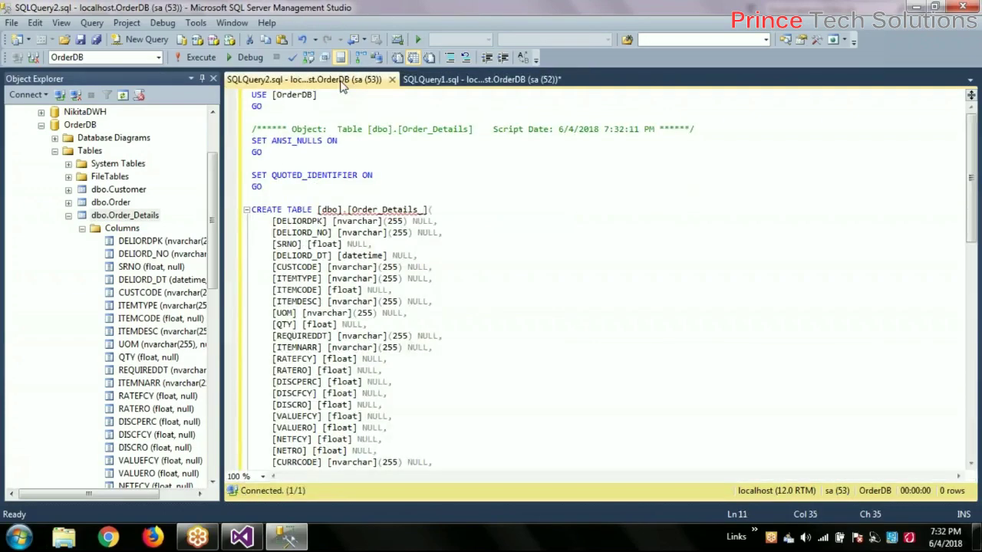
left_click(317, 94)
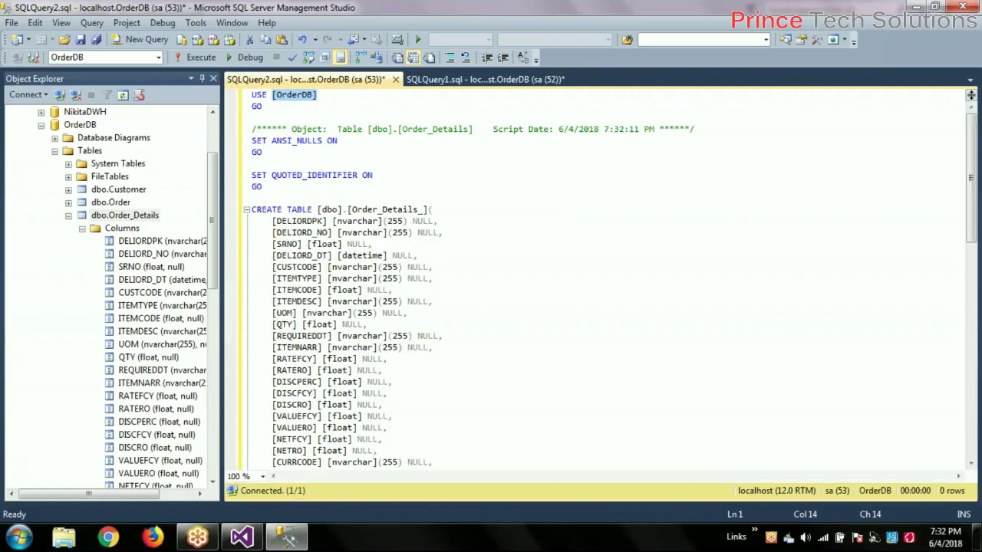
type("Ni")
key("Tab")
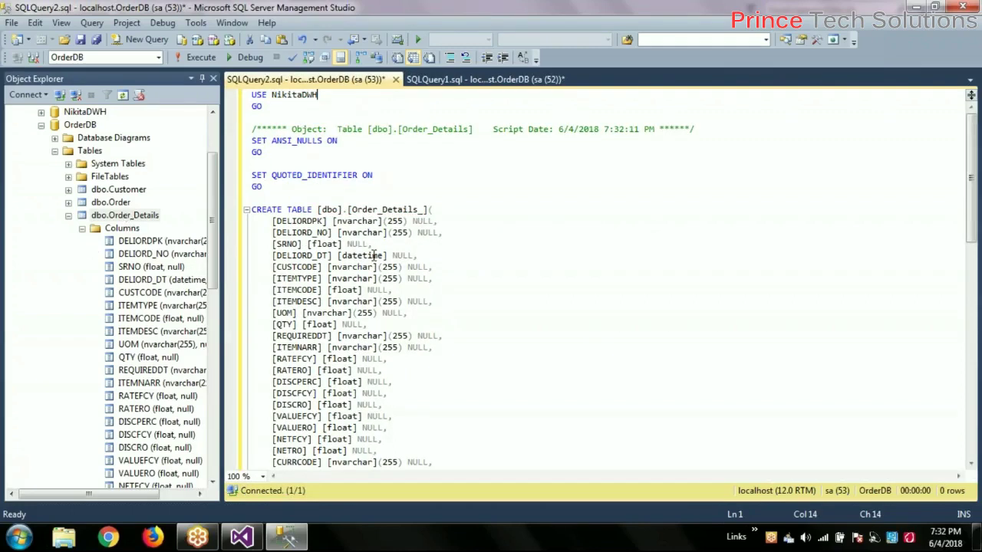
Look up the first UOM value in the count results and rename the table in the create script as Order_NOS
left_click(460, 79)
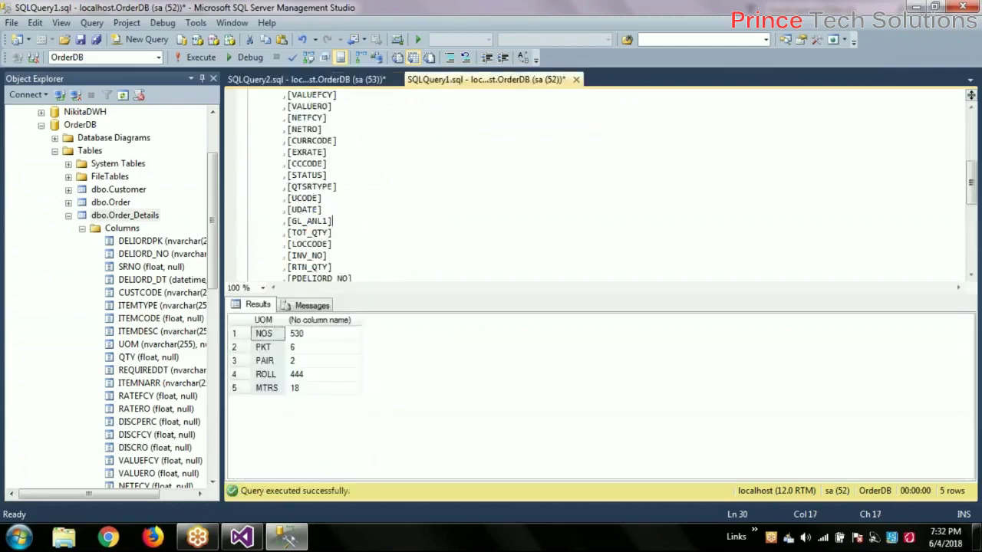
left_click(272, 336)
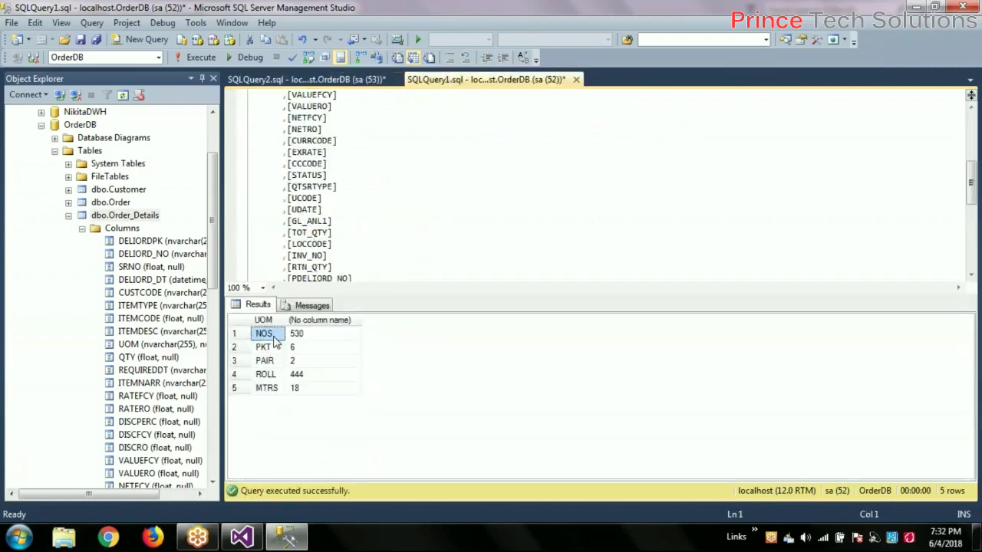
left_click(364, 82)
left_click(423, 209)
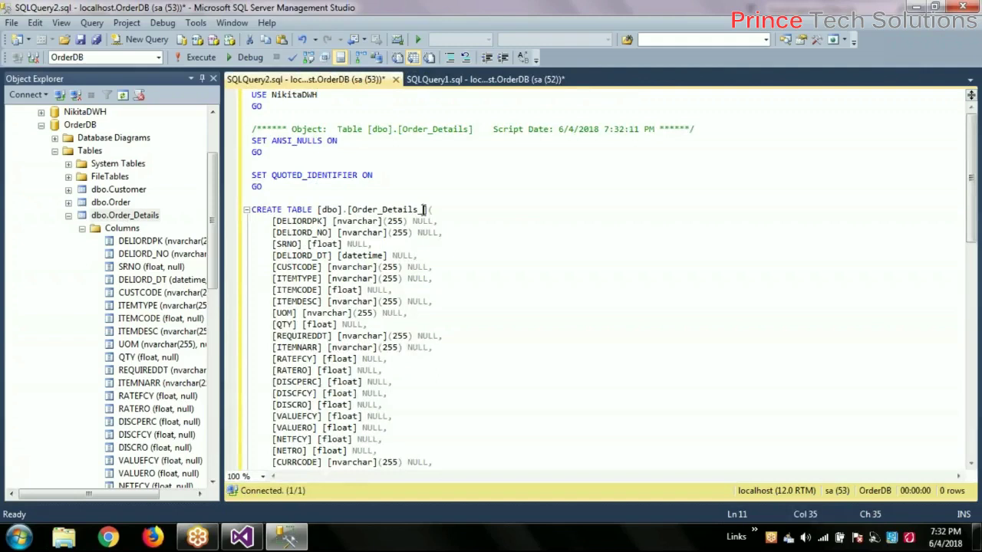
left_click_drag(382, 209, 422, 210)
type("NOS")
left_click(517, 169)
Review the create script to its end and execute it to create the Order_NOS table in NikitaDWH
scroll(545, 246, "down", 2)
scroll(409, 266, "up", 1)
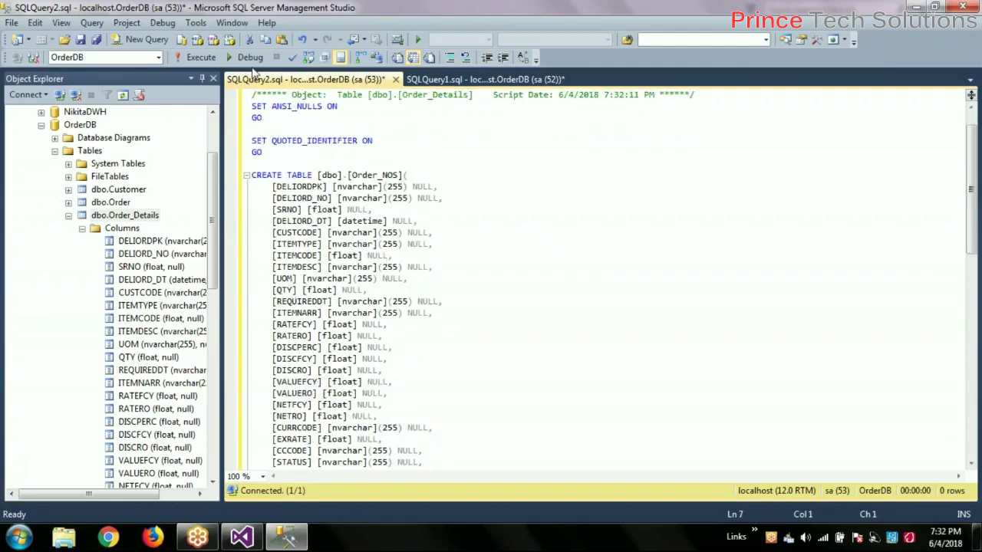
scroll(466, 295, "down", 1)
scroll(466, 295, "down", 7)
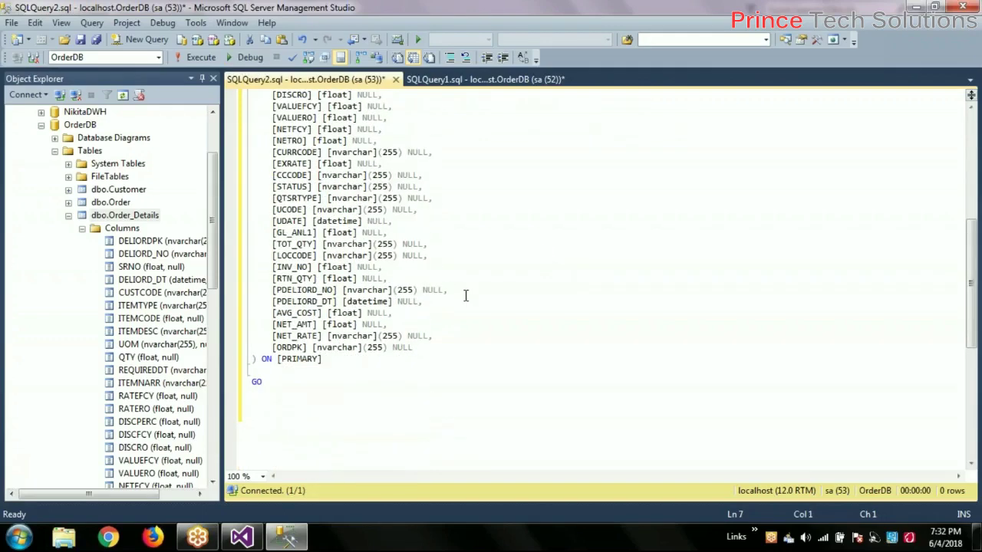
scroll(466, 295, "up", 9)
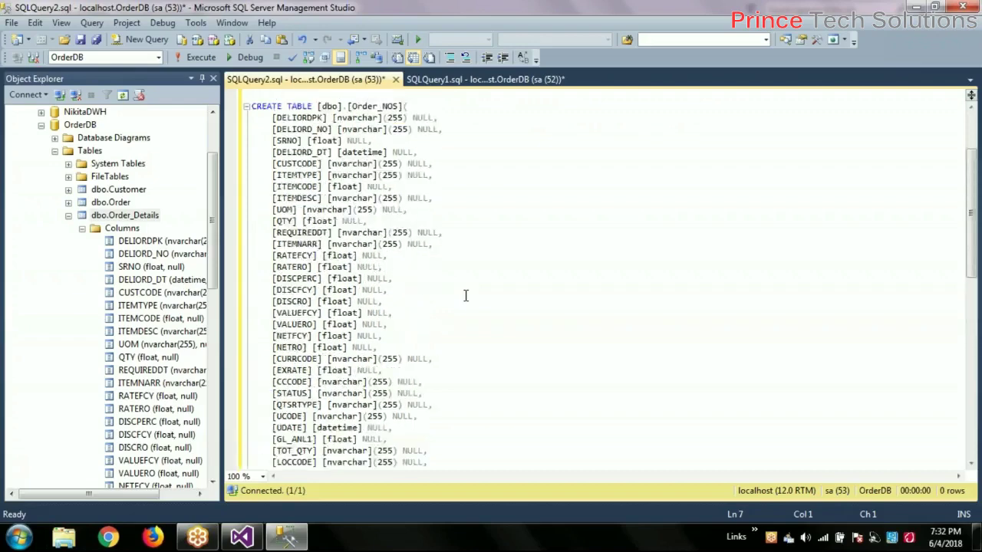
left_click(194, 59)
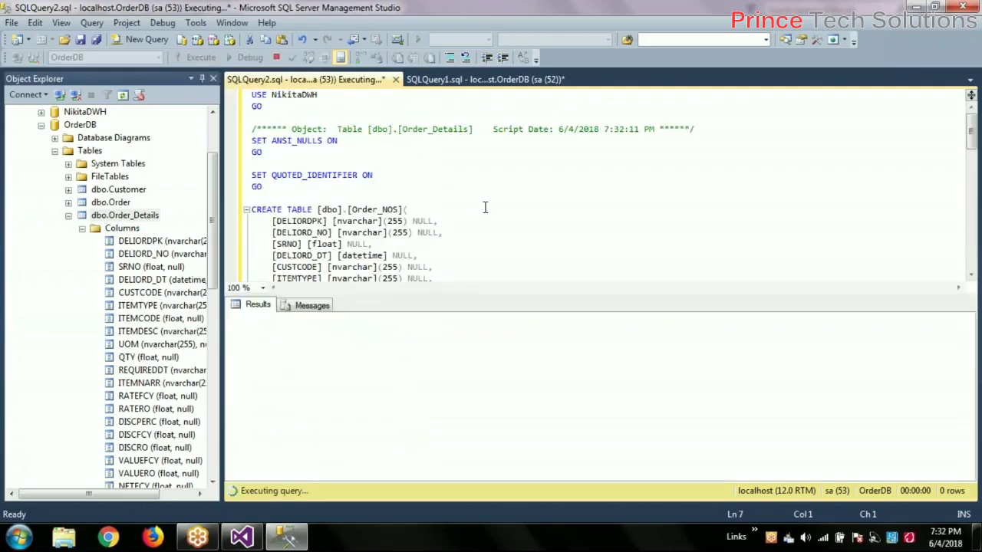
Check the second UOM value, rename the table in the create script as Order_PKT, and execute the script
left_click(441, 80)
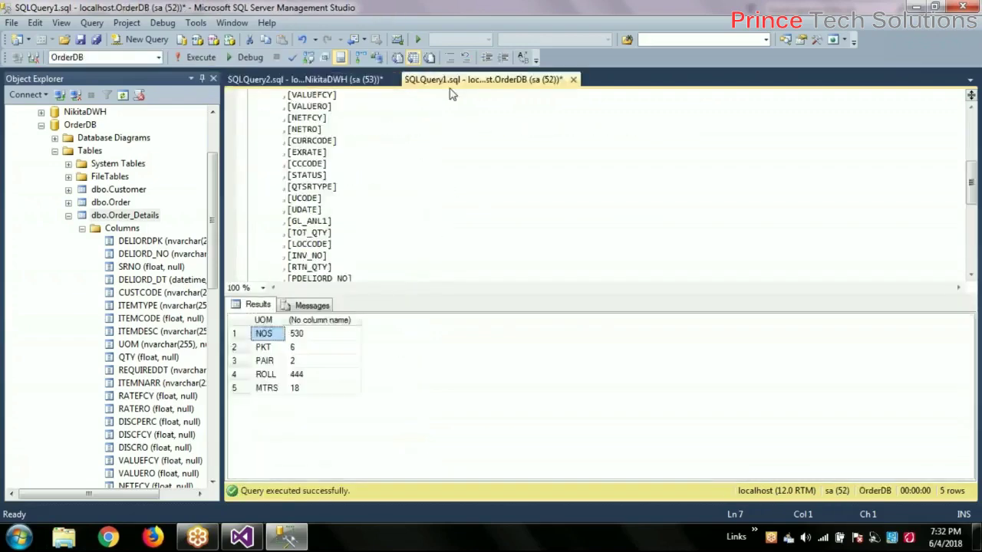
left_click(270, 349)
left_click(322, 81)
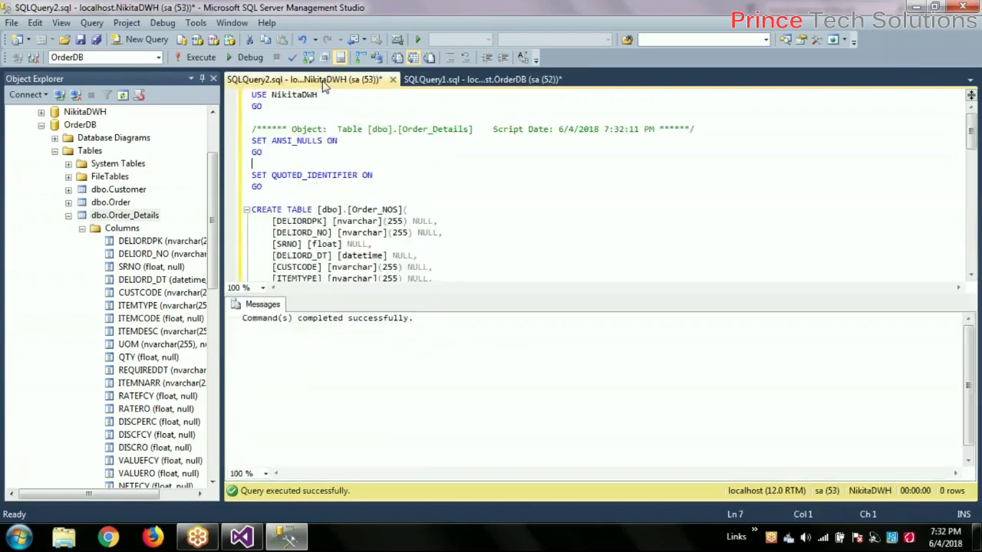
left_click(474, 234)
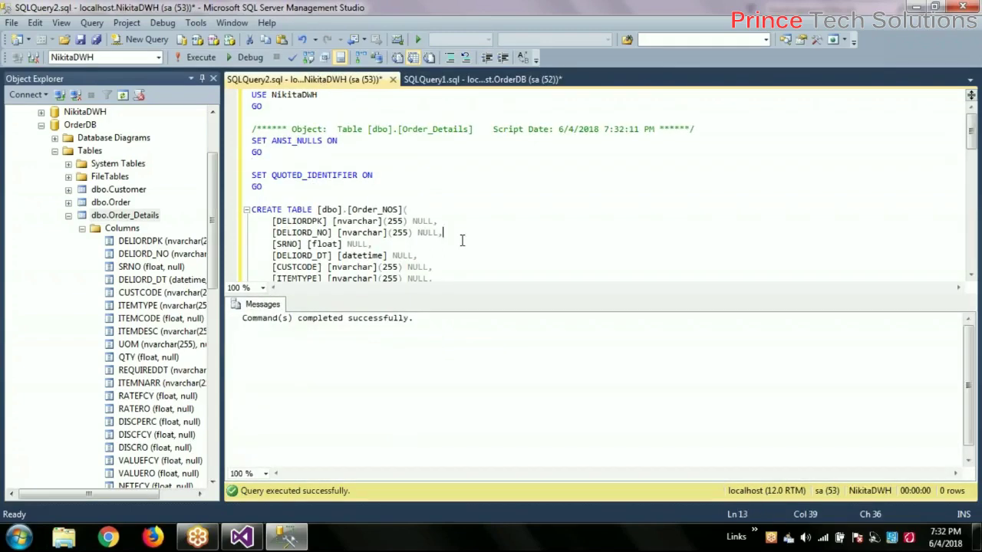
key("ctrl+r")
left_click_drag(399, 210, 382, 209)
type("PKT")
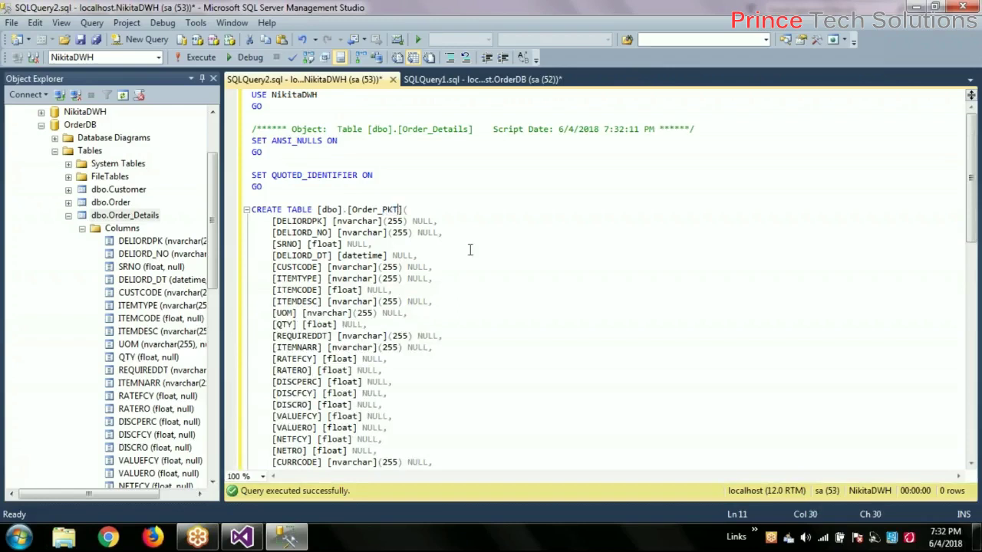
left_click(201, 58)
Check the third UOM value in the count results and rename the table in the create script as Order_PAIR
left_click(483, 79)
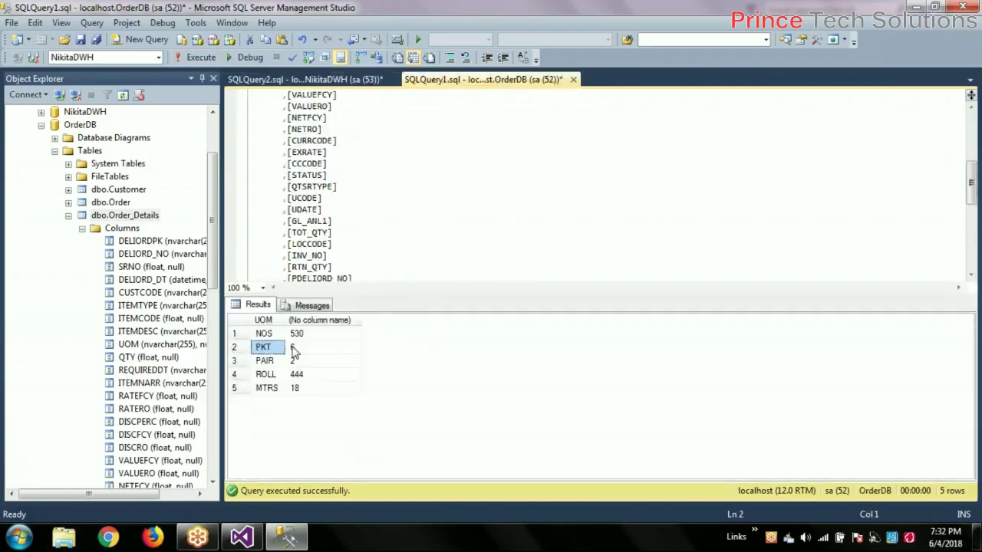
left_click(270, 361)
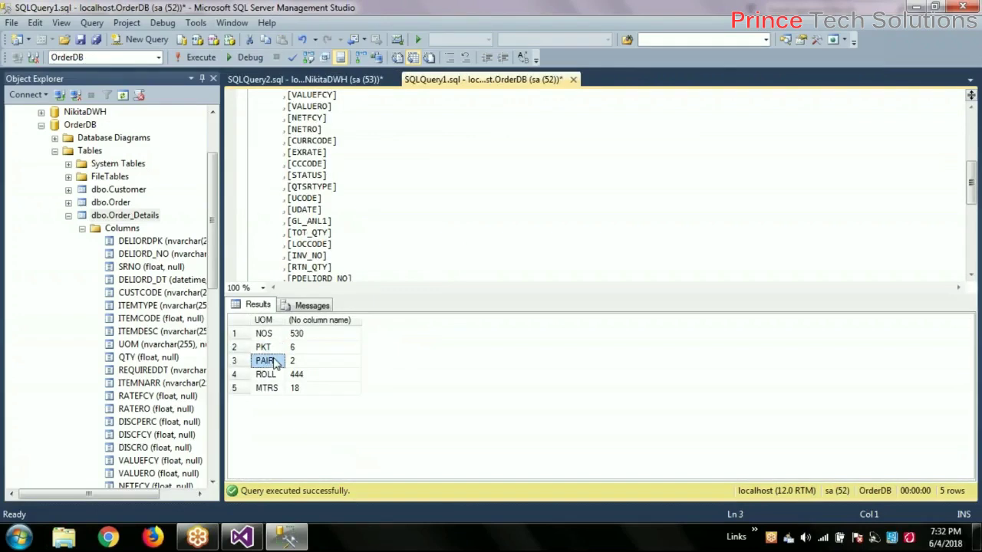
left_click(304, 80)
left_click_drag(398, 210, 382, 210)
type("PAIR")
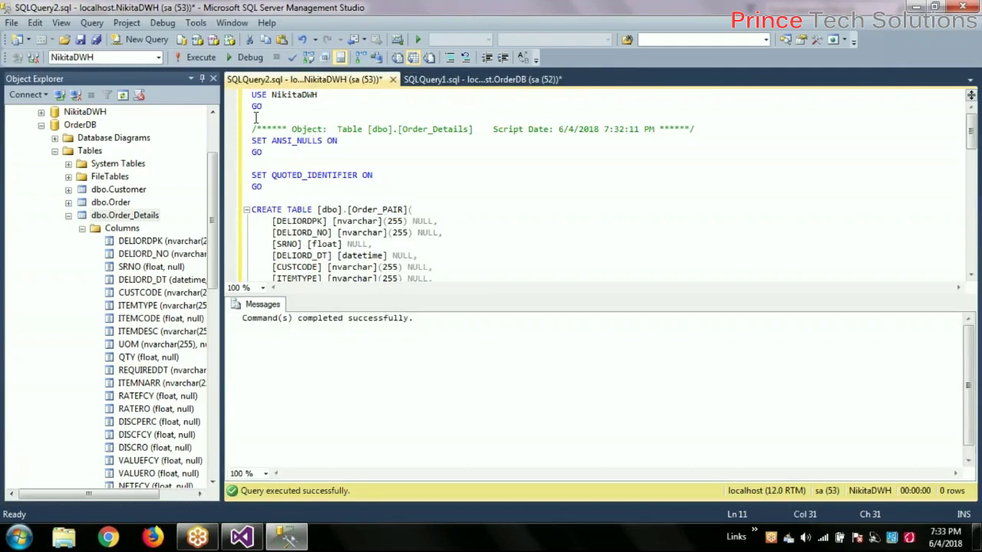
Check the fourth UOM value in the count results and rename the table in the create script as Order_ROLL
left_click(502, 80)
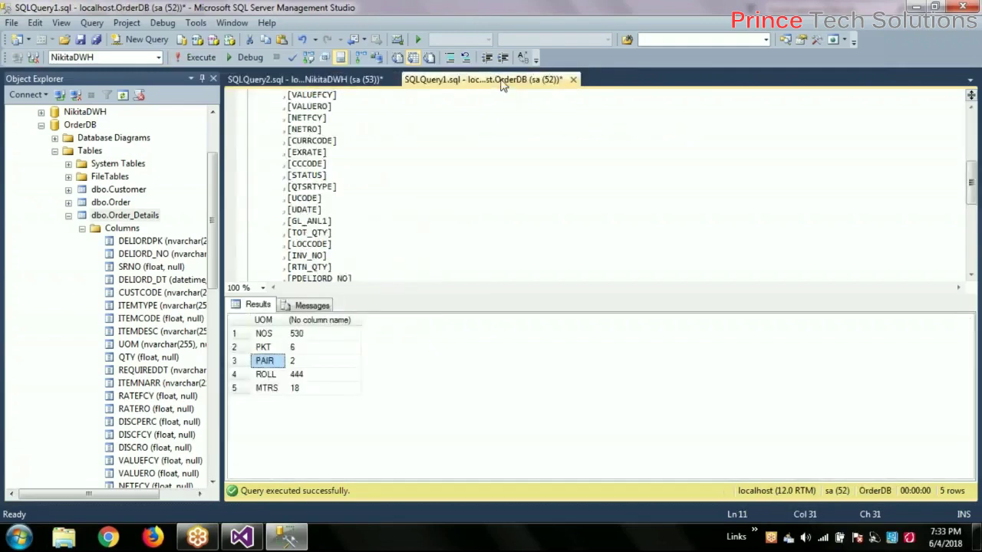
left_click(275, 376)
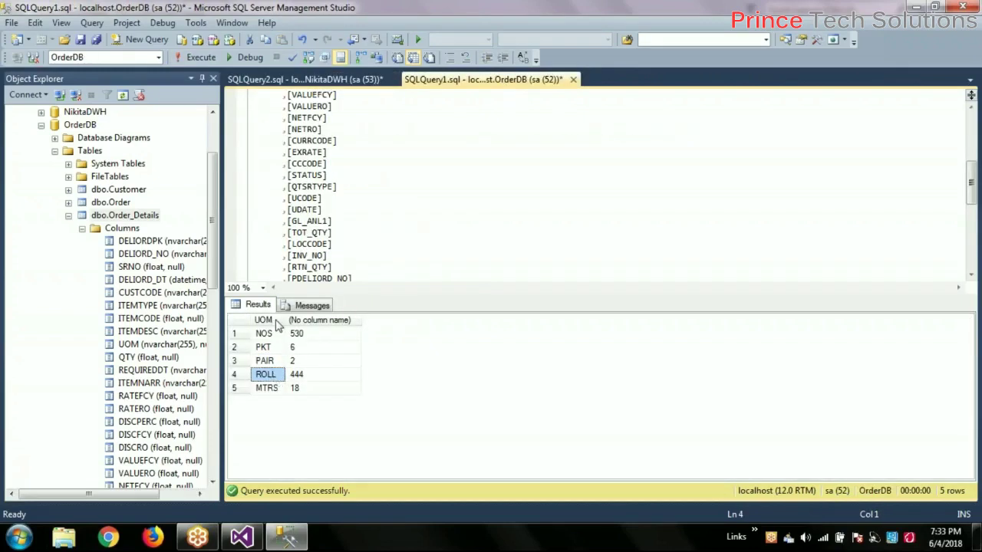
left_click(305, 80)
left_click_drag(403, 210, 381, 210)
type("ROLL")
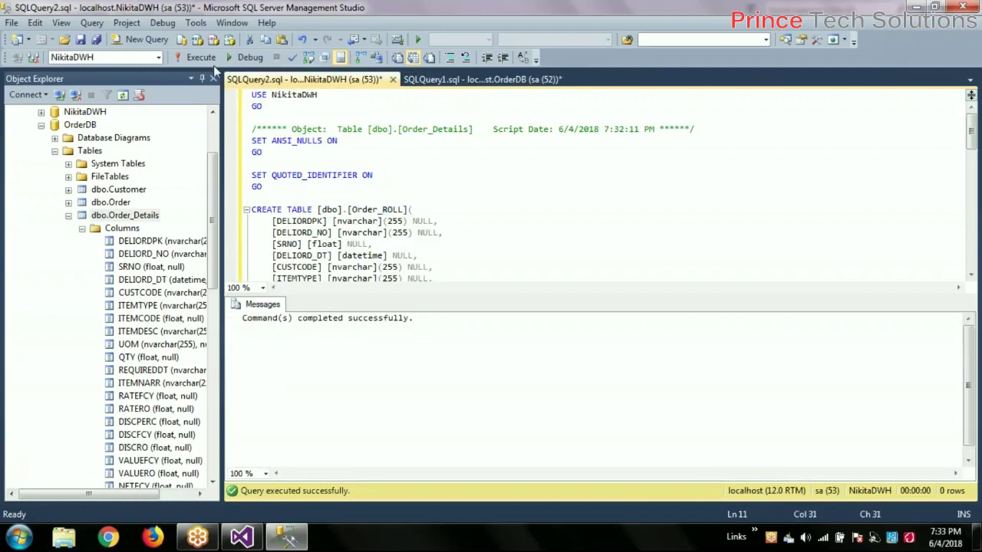
Check the fifth UOM value in the count results, rename the table in the create script as Order_MTRS, and execute the script
left_click(509, 82)
left_click(281, 388)
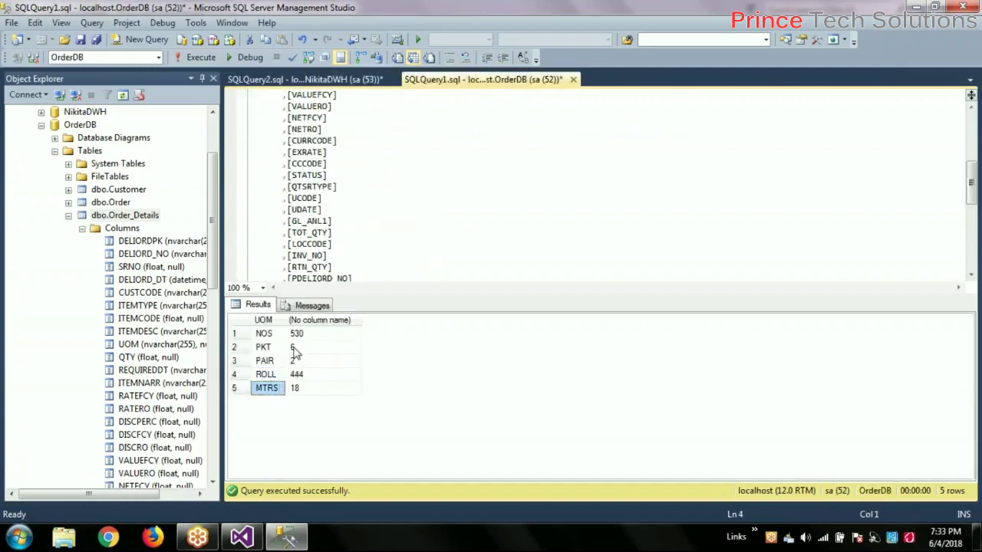
key("ctrl+Tab")
double_click(393, 209)
type("MTRS")
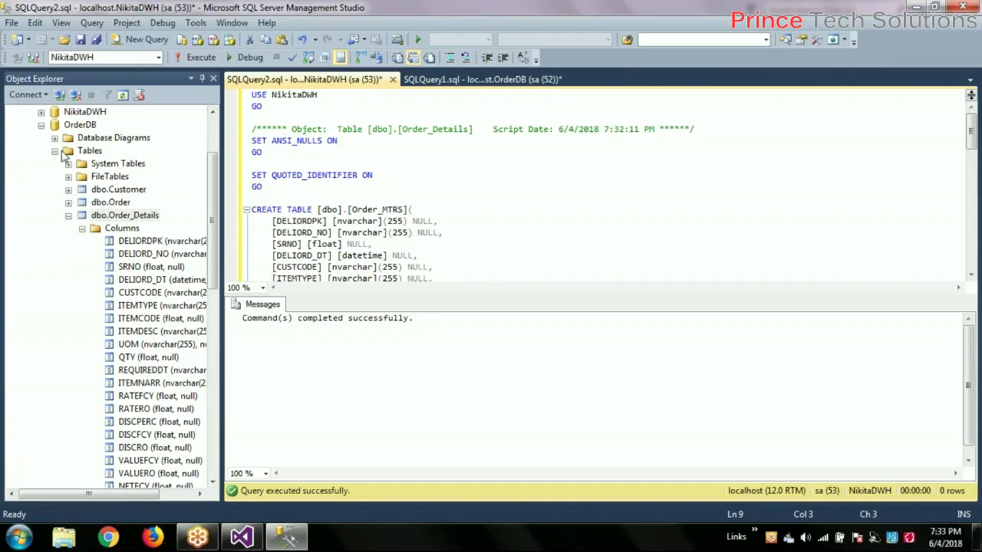
Collapse OrderDB, expand the tables of NikitaDWH, and check the Order_MTRS, Order_NOS, Order_PAIR, Order_PKT and Order_ROLL tables
left_click(42, 125)
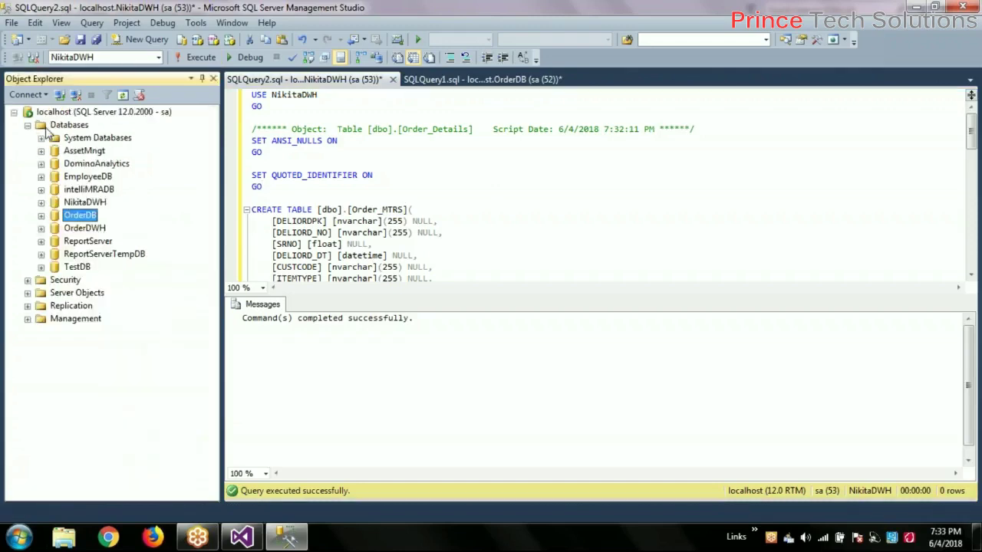
left_click(41, 203)
left_click(55, 228)
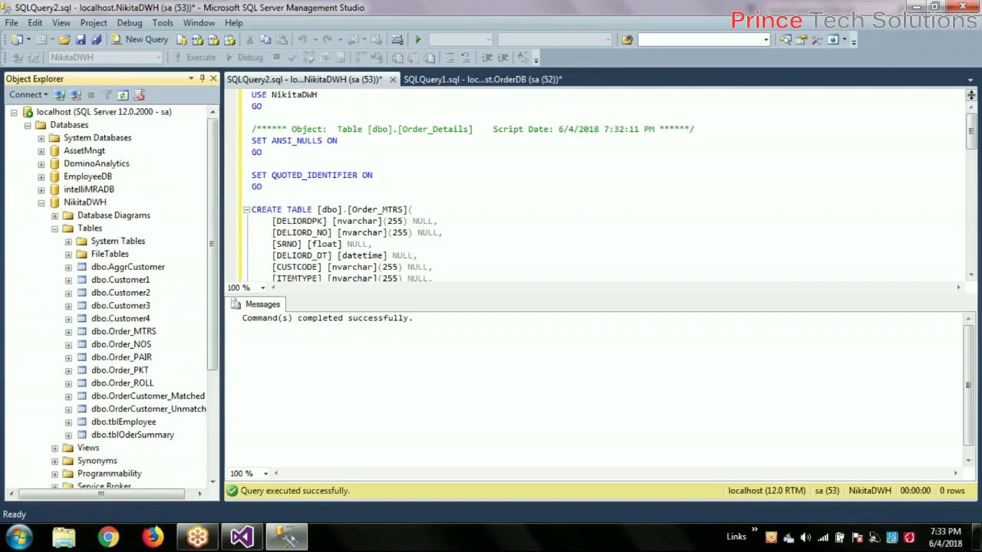
left_click(146, 337)
left_click(140, 346)
left_click(139, 357)
left_click(140, 370)
left_click(149, 383)
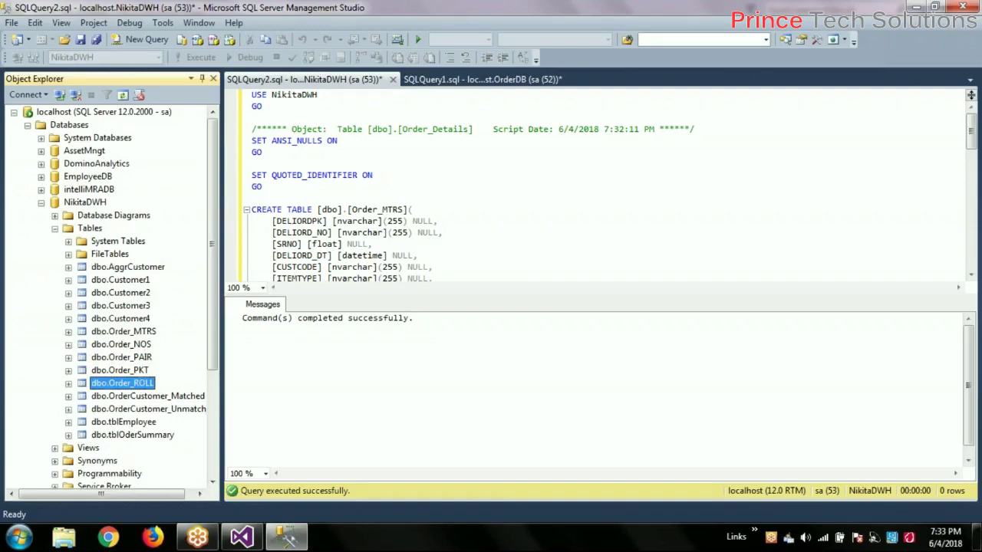
left_click(702, 11)
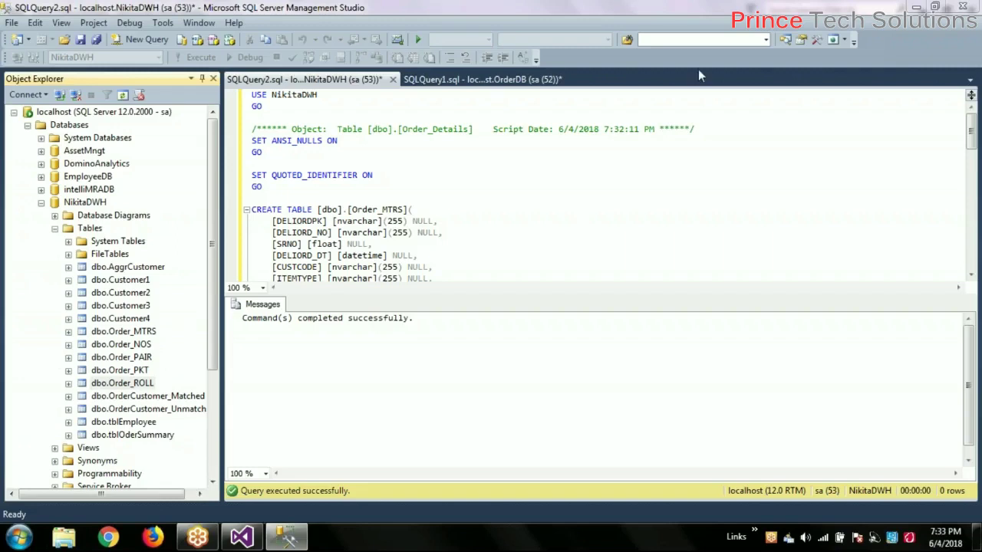
left_click(568, 223)
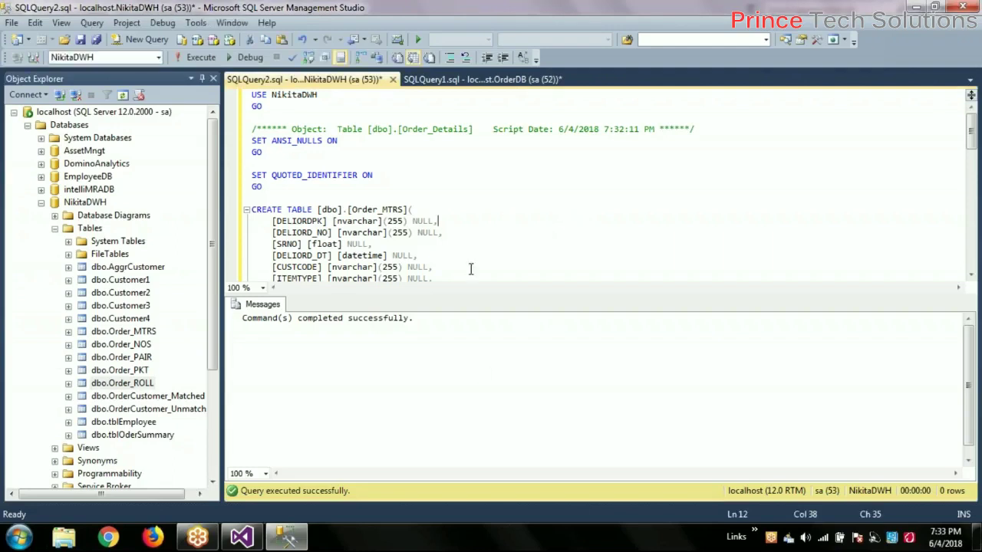
left_click(496, 209)
Try to execute the full SELECT TOP 1000 script on OrderDB's Order_Details grouped by UOM
left_click(458, 79)
left_click(419, 220)
scroll(419, 219, "down", 1)
scroll(419, 219, "down", 2)
left_click_drag(536, 248, 238, 52)
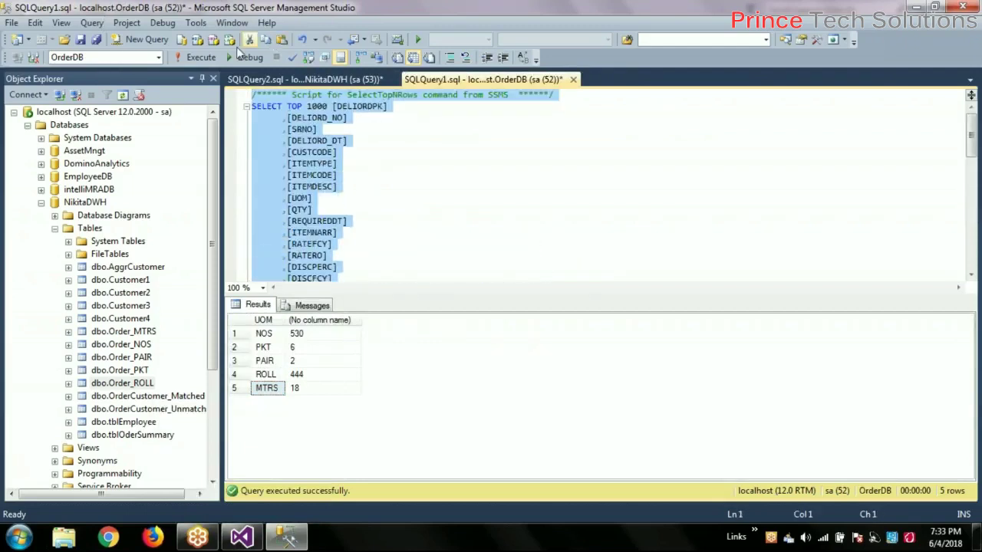
left_click(197, 56)
left_click(483, 201)
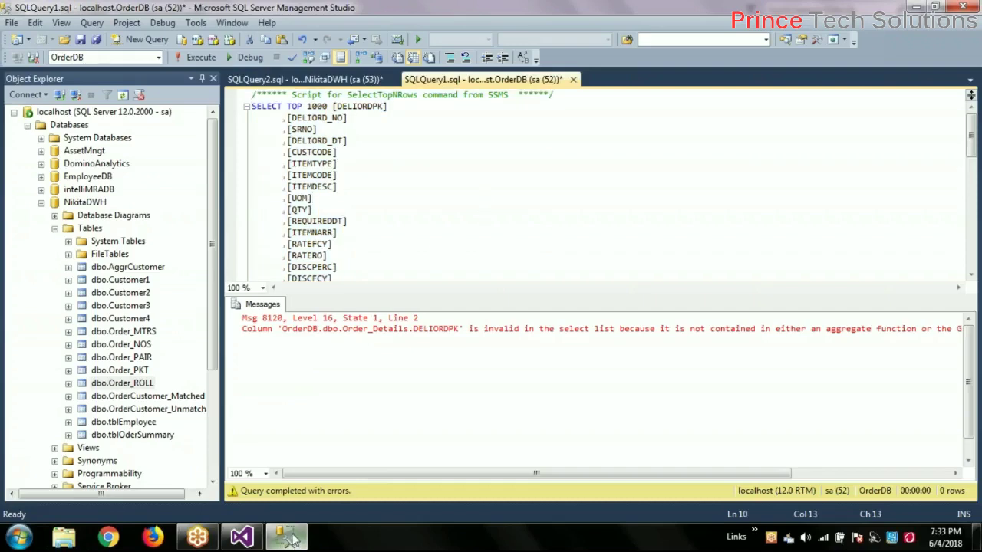
Switch to Visual Studio and add a Conditional Split transformation to the CondSplitTrans data flow
left_click(242, 537)
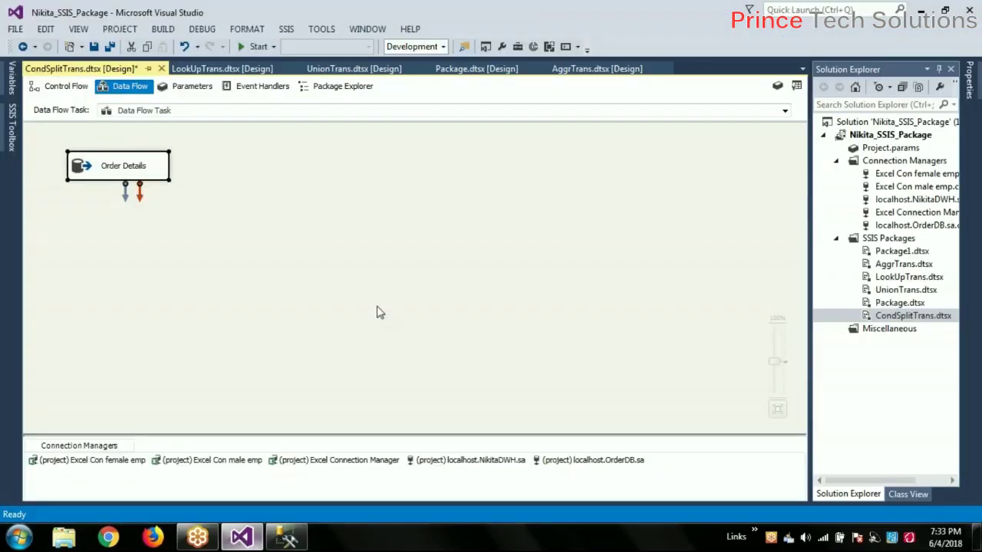
left_click(109, 178)
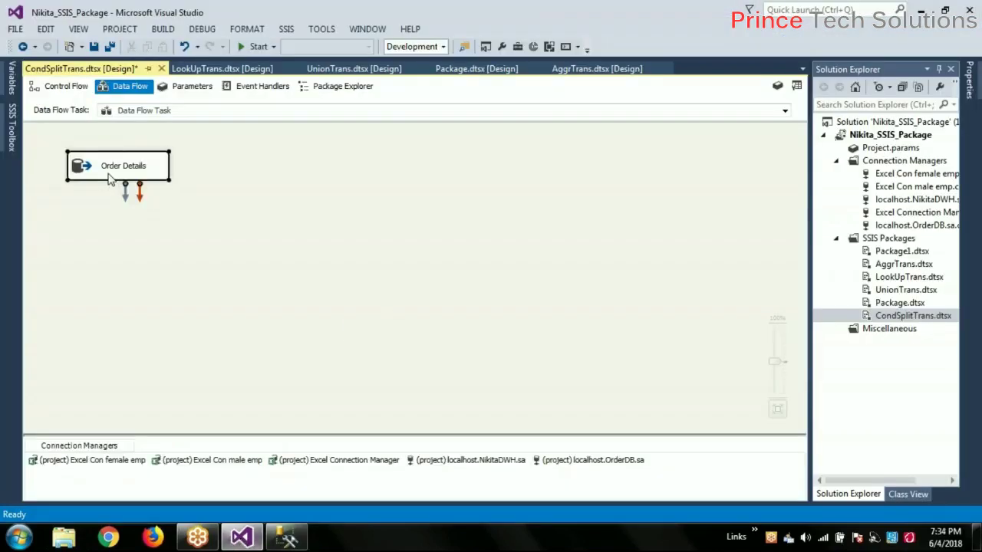
left_click(12, 132)
scroll(138, 305, "up", 2)
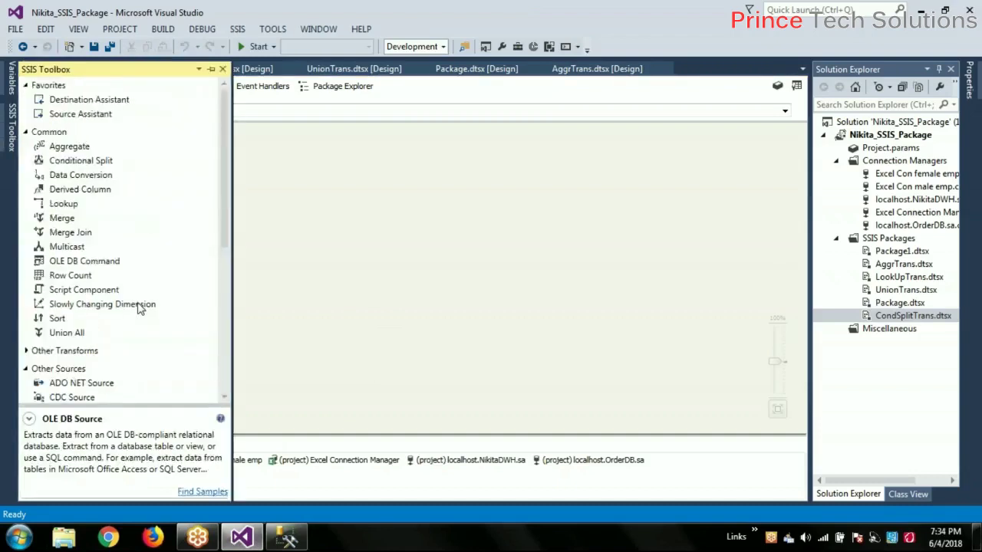
left_click(69, 162)
left_click_drag(67, 164, 312, 260)
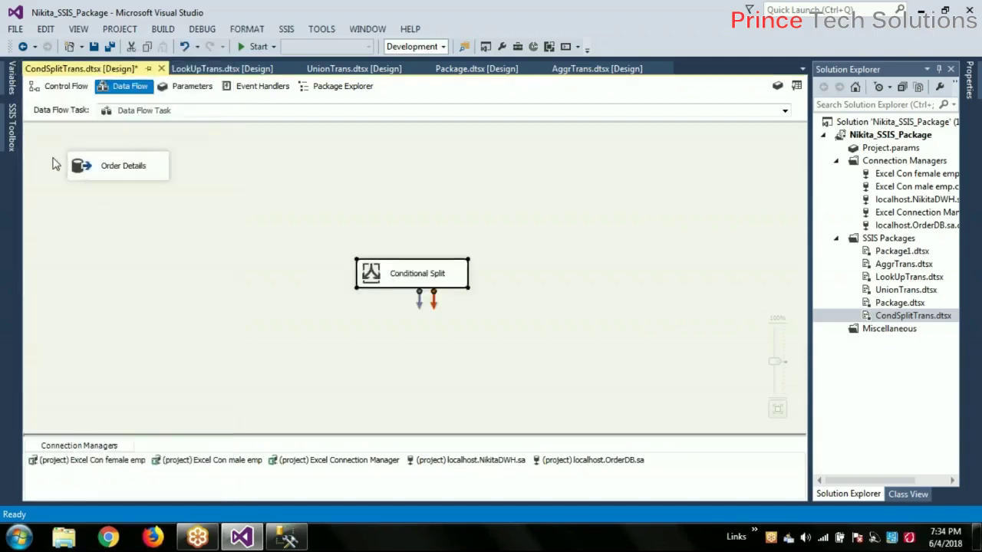
Place the Conditional Split just below the Order Details source and connect the source's data output to it
left_click(11, 142)
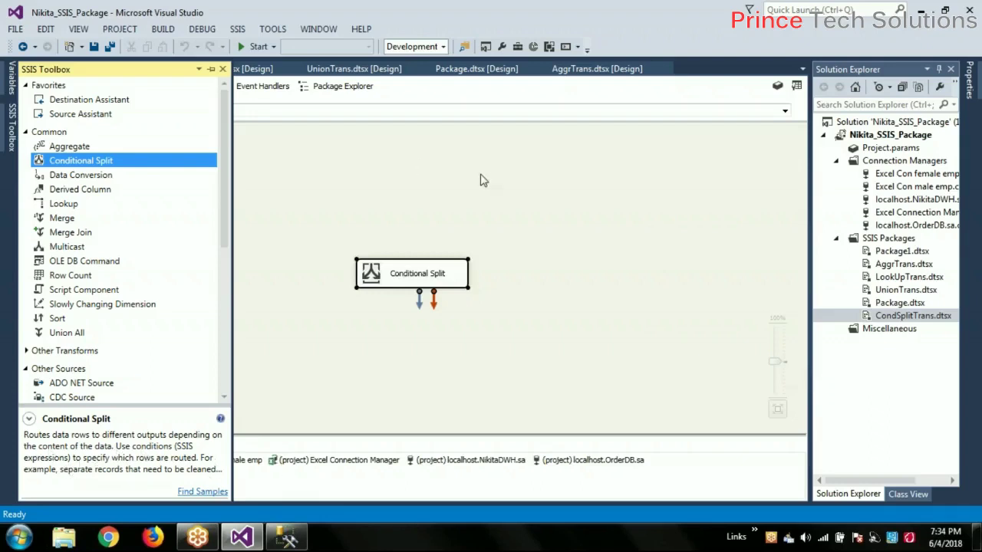
left_click_drag(414, 273, 324, 269)
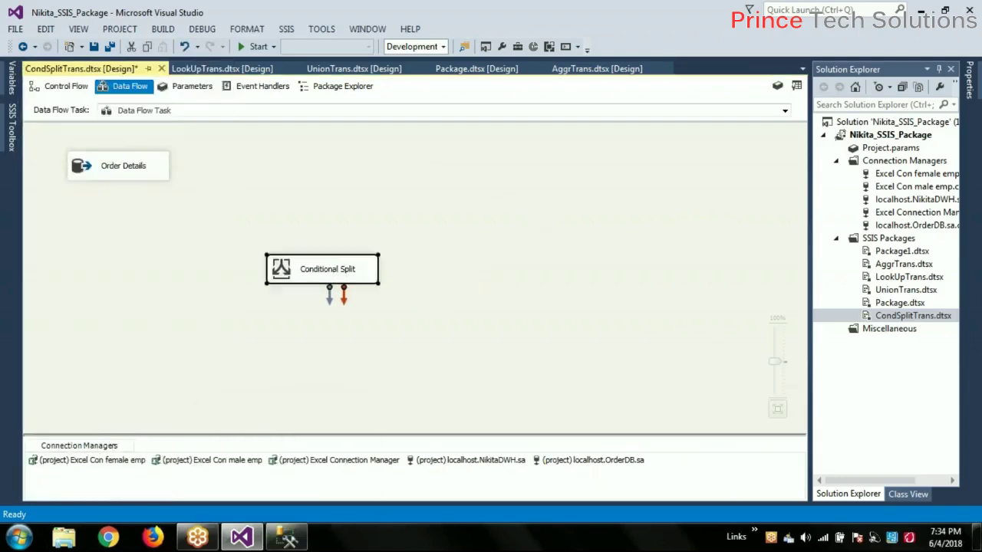
left_click_drag(317, 273, 158, 238)
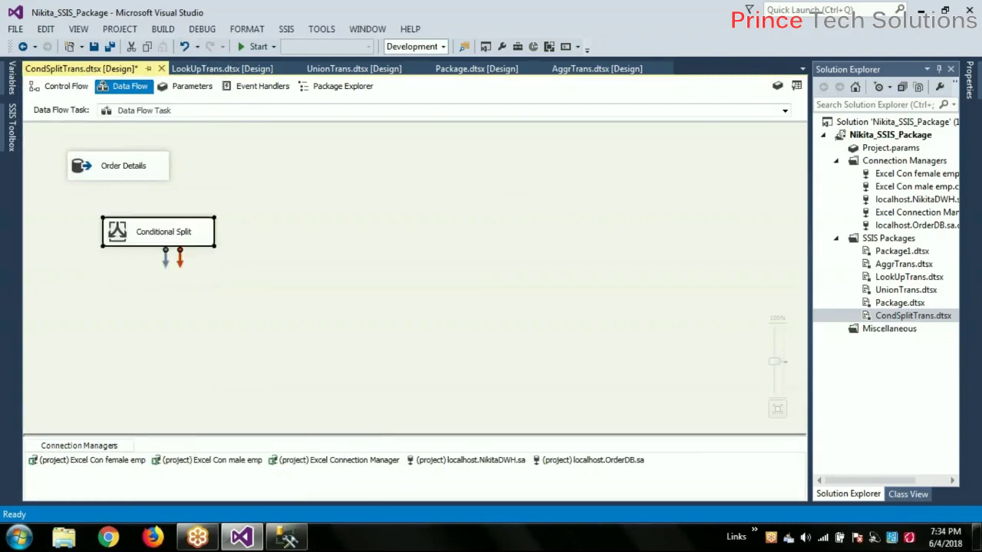
left_click(127, 172)
left_click_drag(127, 201, 153, 236)
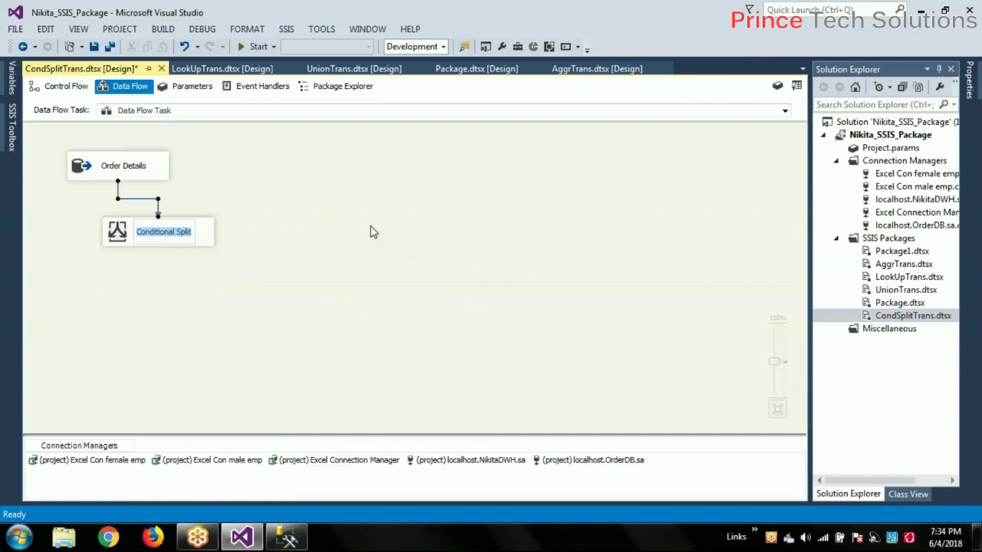
left_click(344, 256)
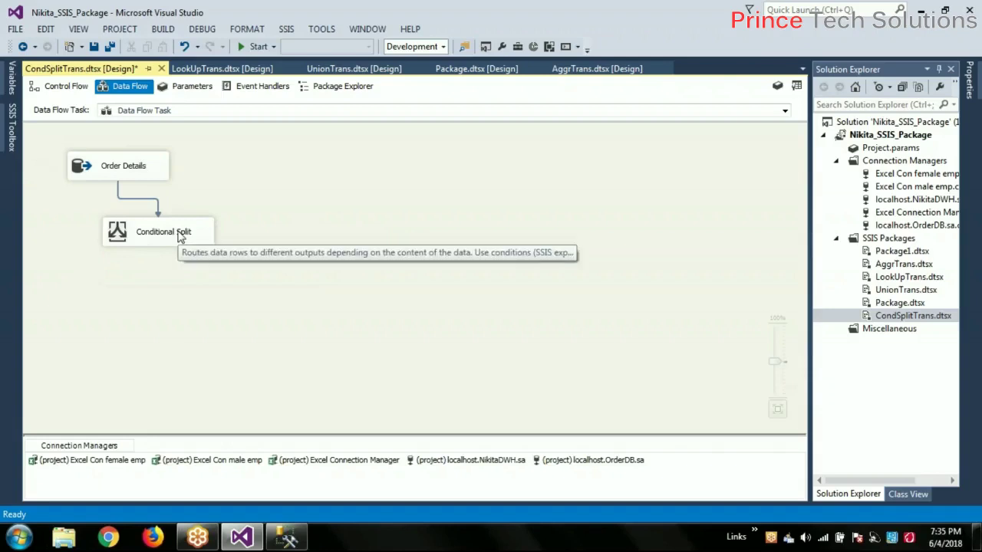
Open the Conditional Split for editing and start its first condition with the UOM column and the == operator
double_click(181, 236)
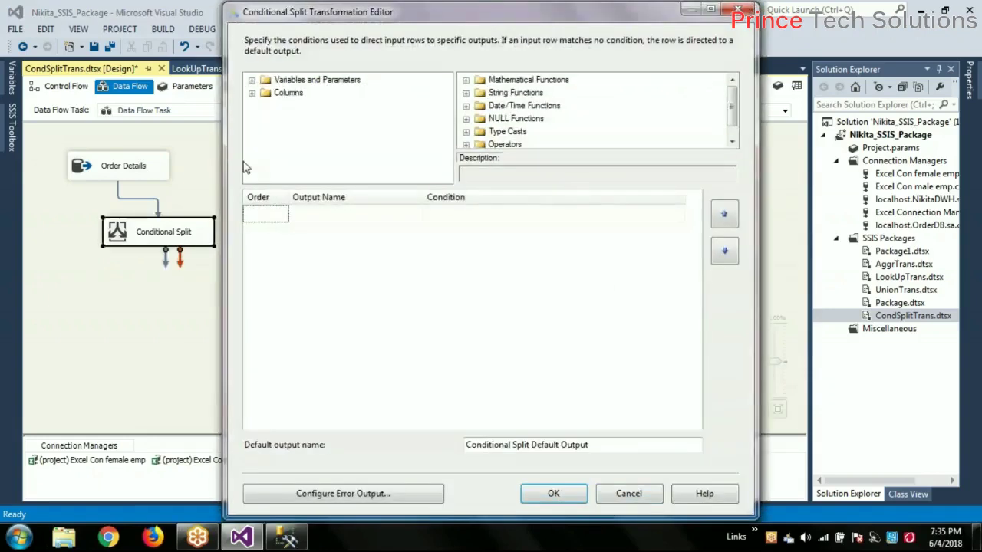
left_click(252, 93)
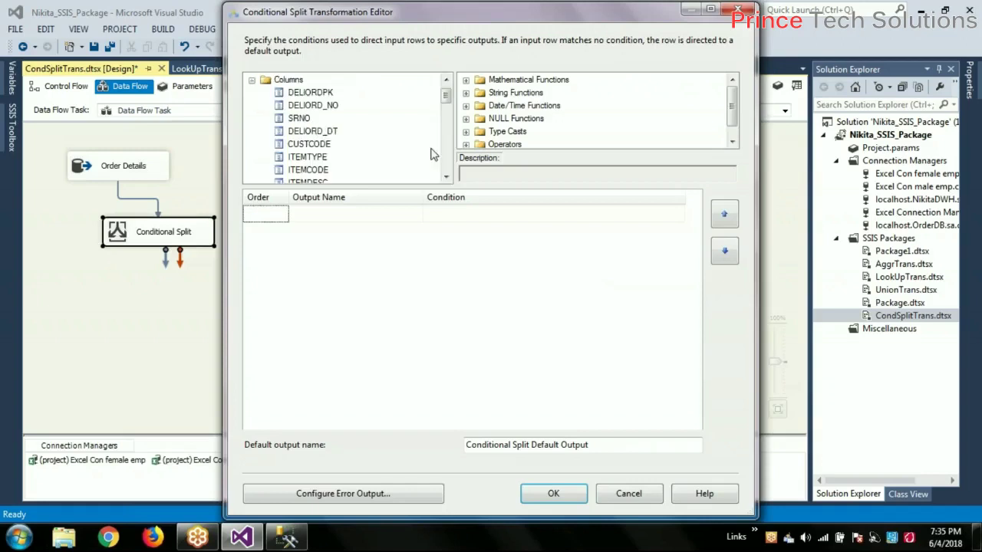
left_click(446, 177)
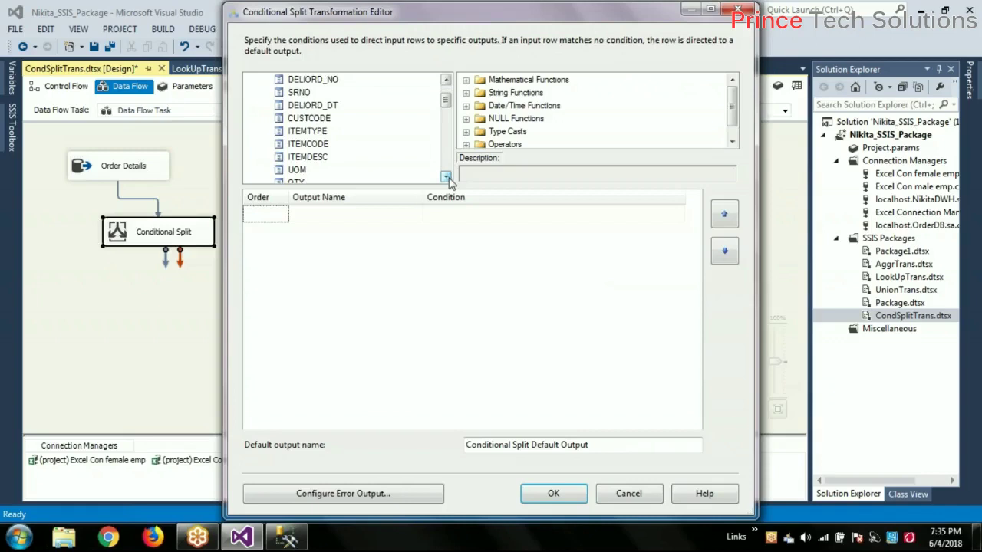
left_click(296, 172)
left_click_drag(297, 172, 438, 215)
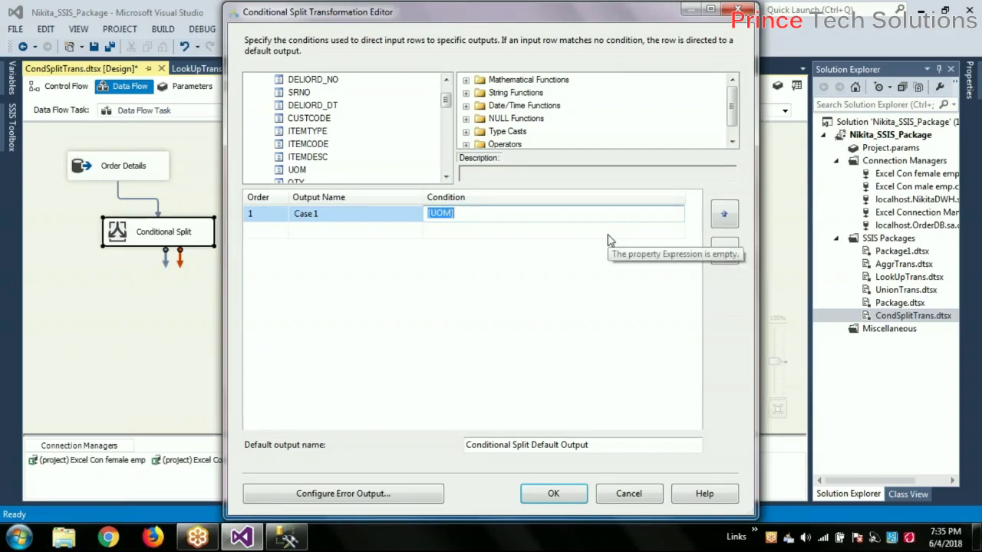
left_click(495, 214)
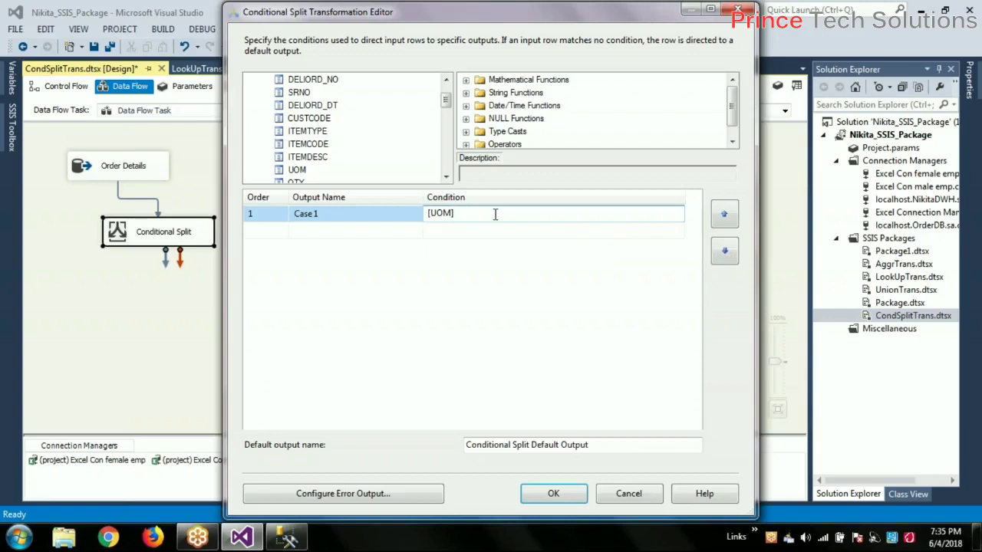
type("==")
In Management Studio, execute only the count query on Order_Details grouped by UOM and check the first UOM value
left_click(286, 537)
left_click(324, 81)
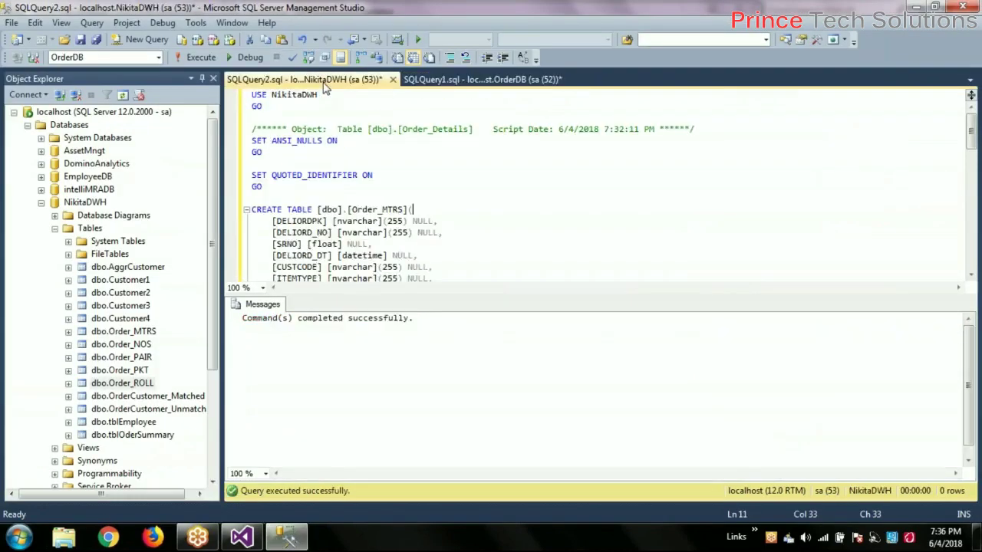
left_click(442, 176)
scroll(443, 175, "down", 12)
left_click(451, 80)
scroll(417, 225, "down", 10)
scroll(537, 203, "up", 3)
left_click_drag(554, 198, 250, 198)
left_click(195, 57)
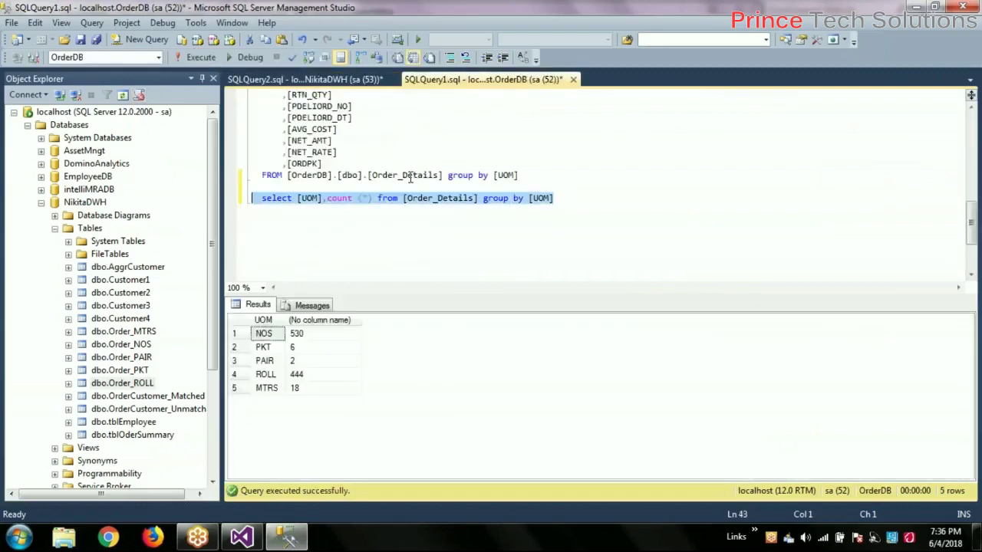
left_click(267, 336)
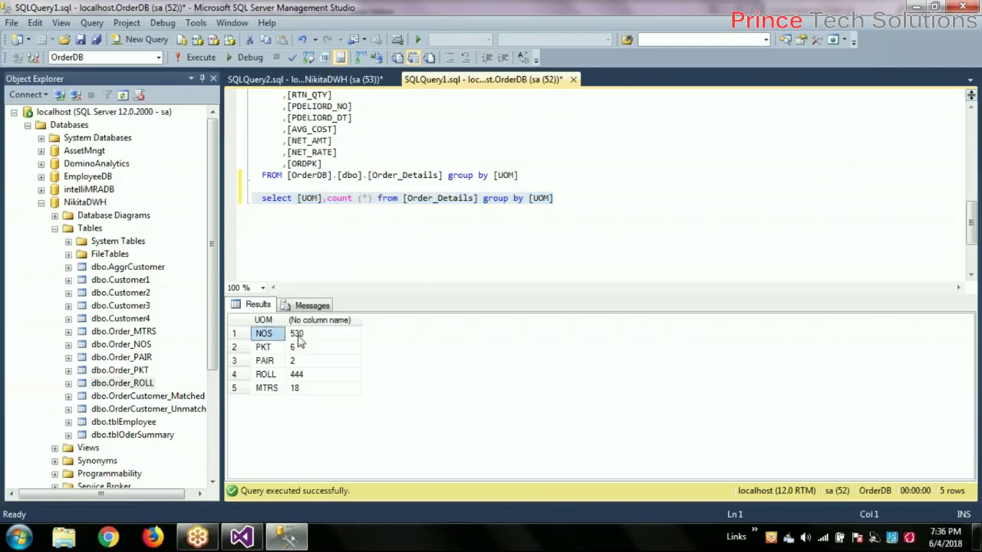
Back in Visual Studio, complete the first condition as [UOM] == "NOS" and rename its output as Case NOS
left_click(242, 536)
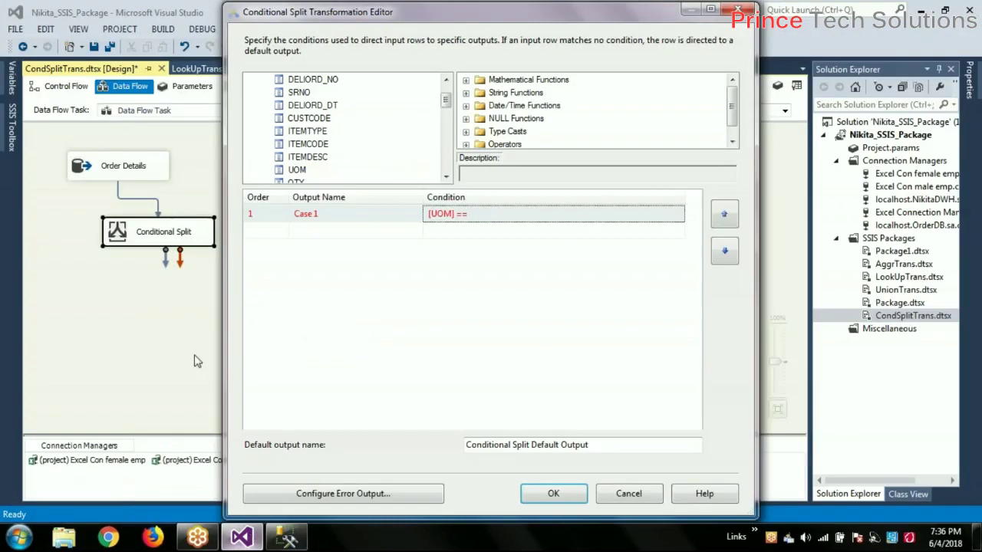
left_click(460, 215)
type("\"\"")
type("NOS")
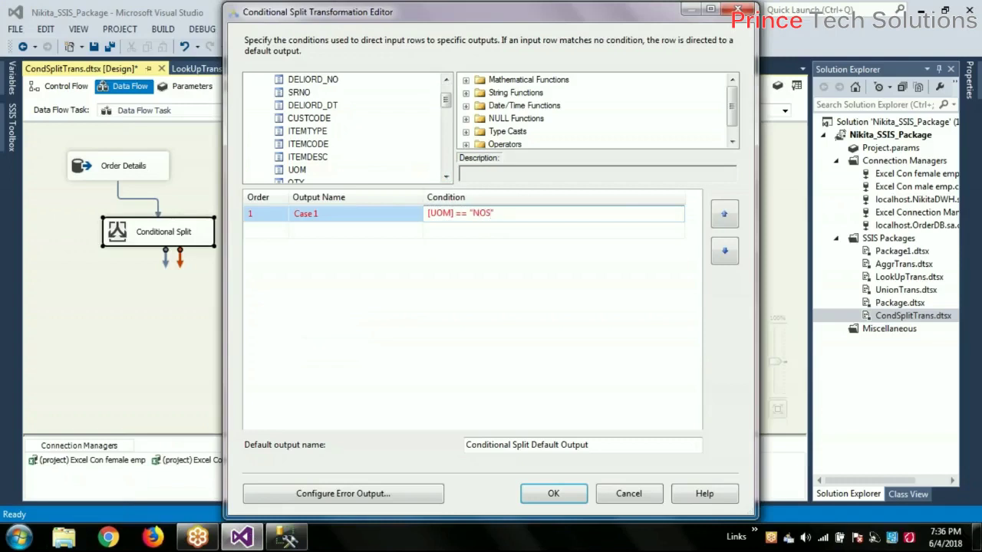
key("Right")
left_click(348, 219)
type("NOS")
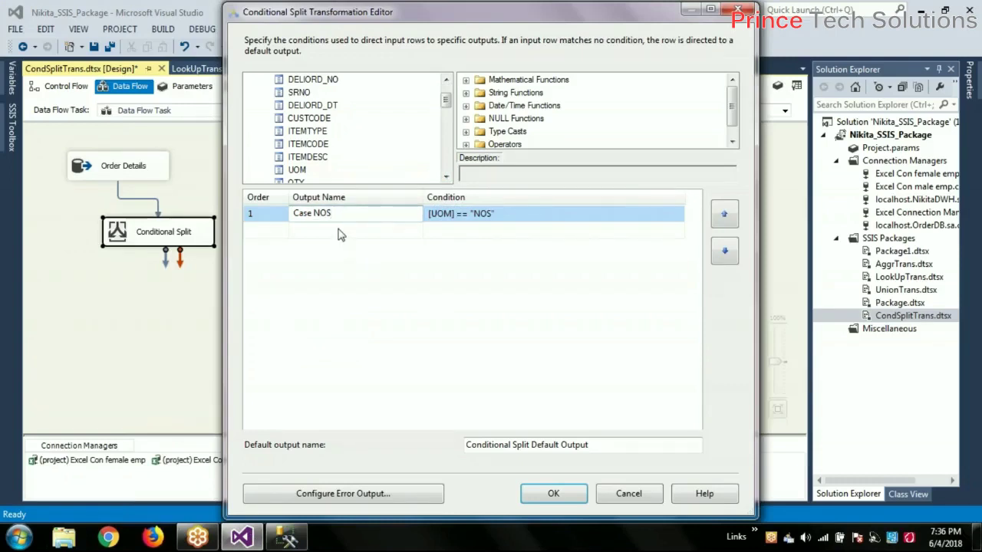
Add a second condition, [UOM] == "PKT", taking the value from the second row of the count results in Management Studio
left_click(302, 170)
left_click_drag(303, 175, 441, 231)
type("== \"")
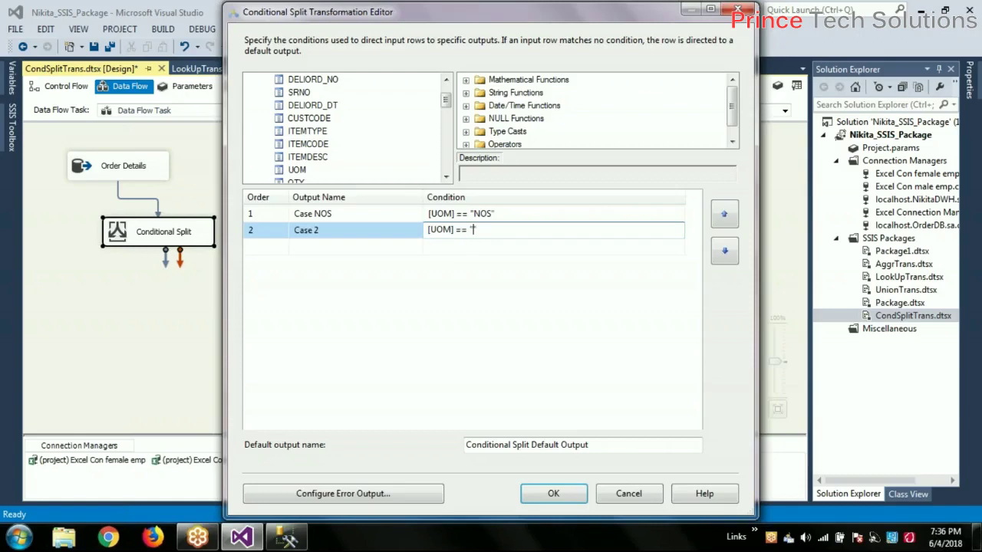
key("alt+Tab")
left_click(265, 346)
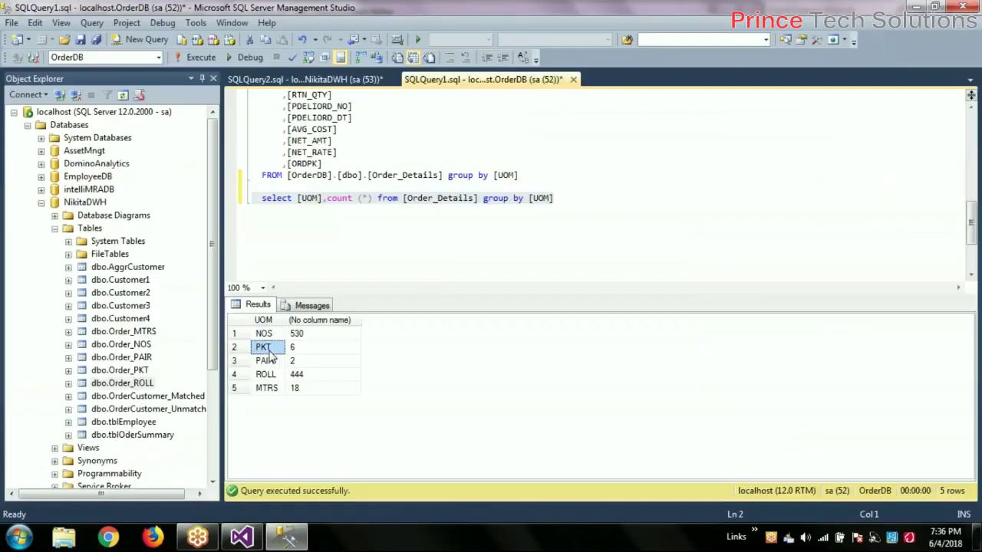
key("alt+Tab")
left_click(473, 231)
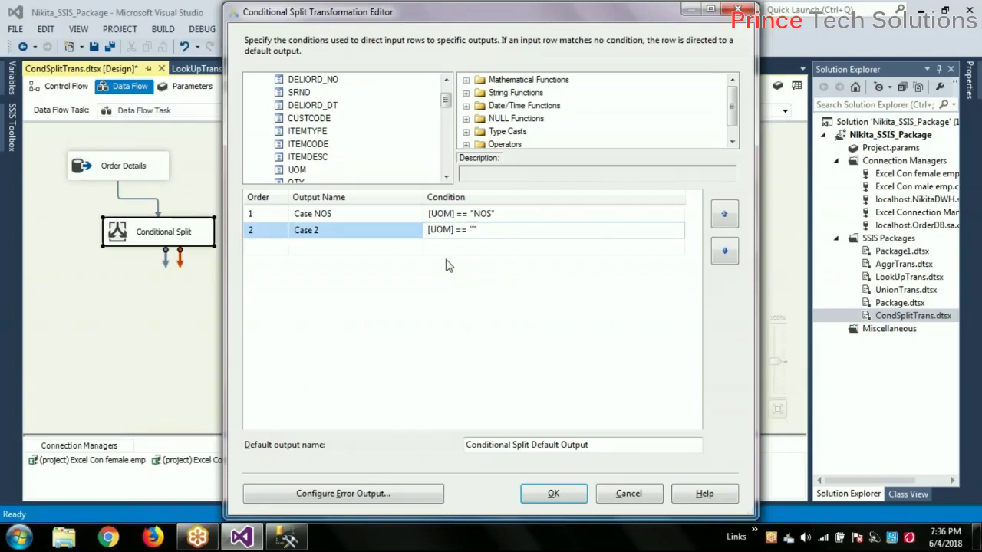
type("PKT")
Rename the second condition's output as Case PKT
left_click(357, 230)
key("BackSpace")
type("PKT")
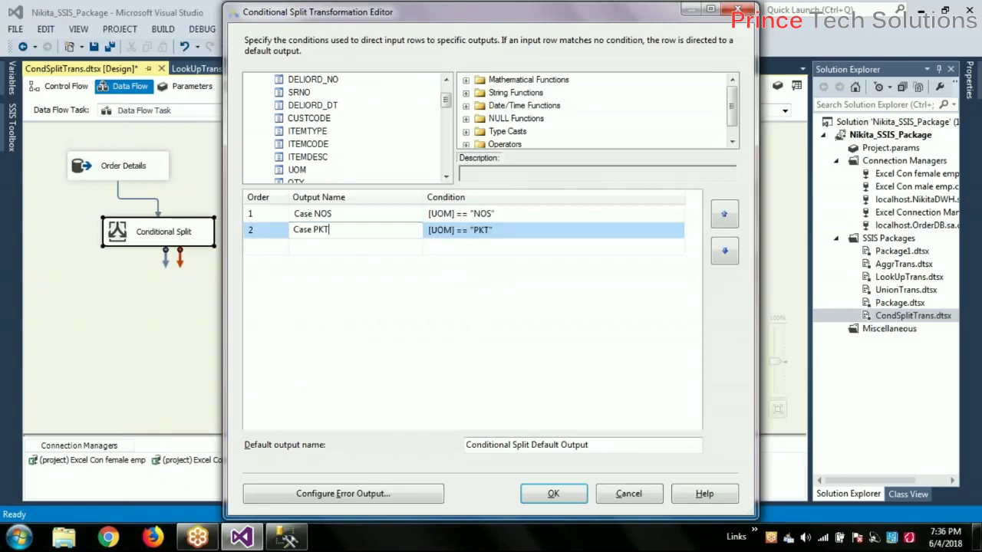
key("Return")
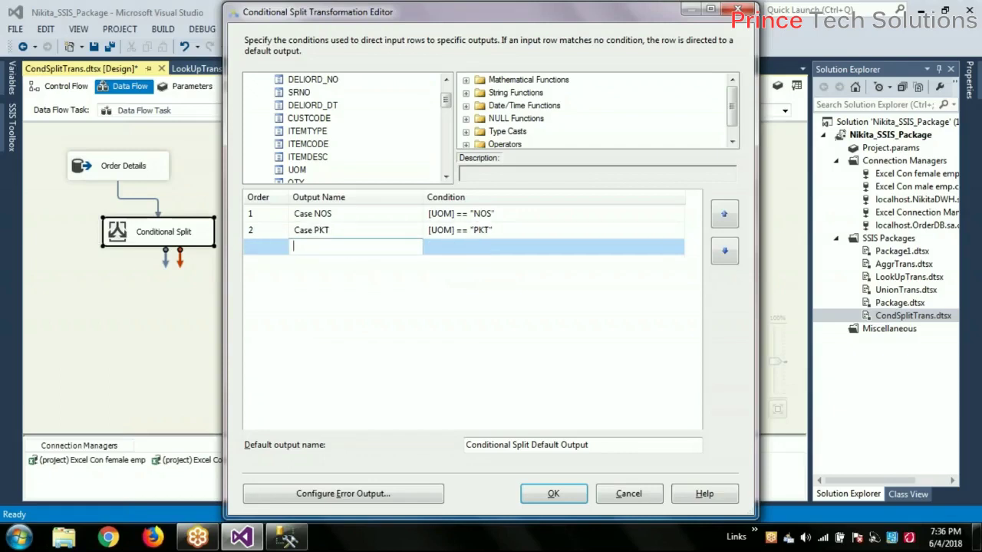
Add a third condition, [UOM] == "PAIR", taking the value from the third row of the count results in Management Studio
left_click_drag(296, 171, 463, 257)
key("alt+Tab")
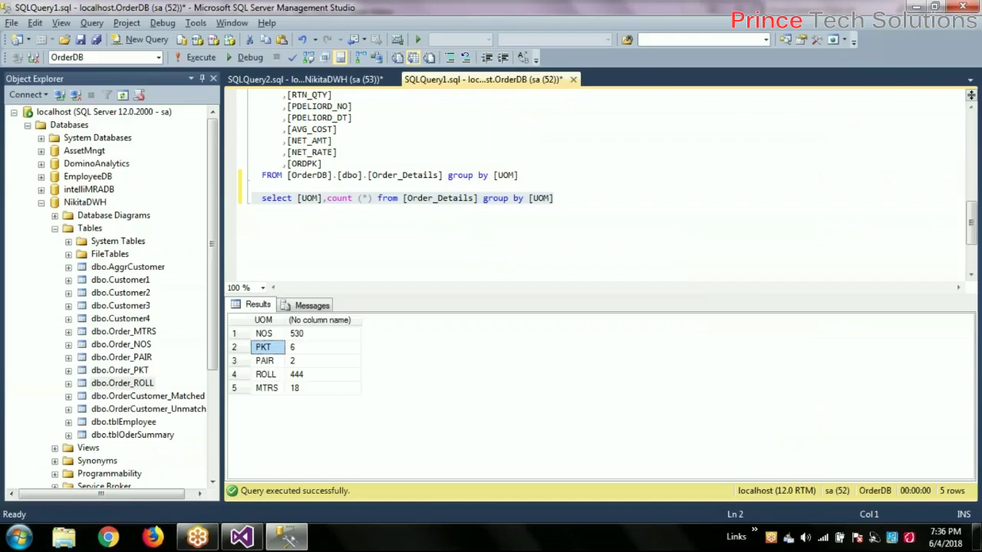
left_click(264, 360)
key("alt+Tab")
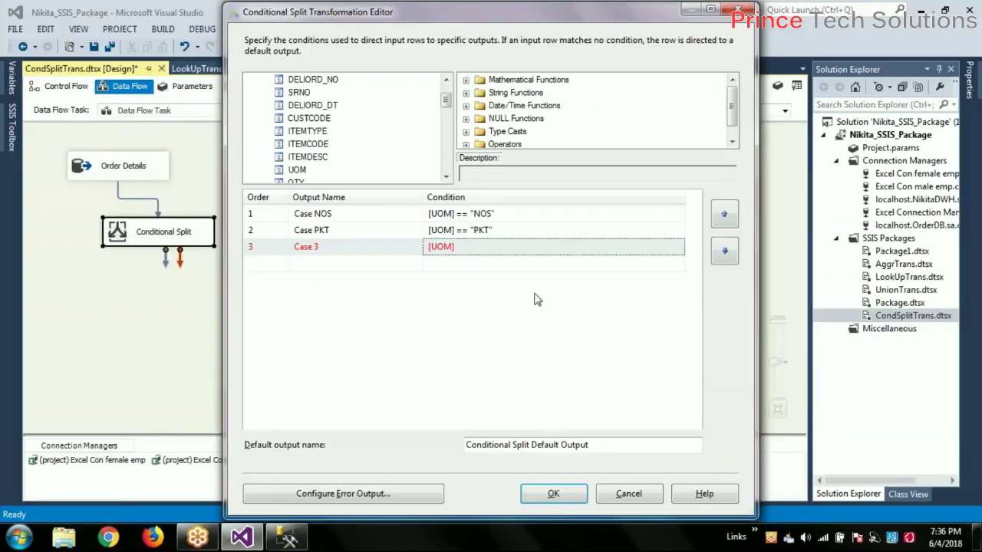
type("== ")
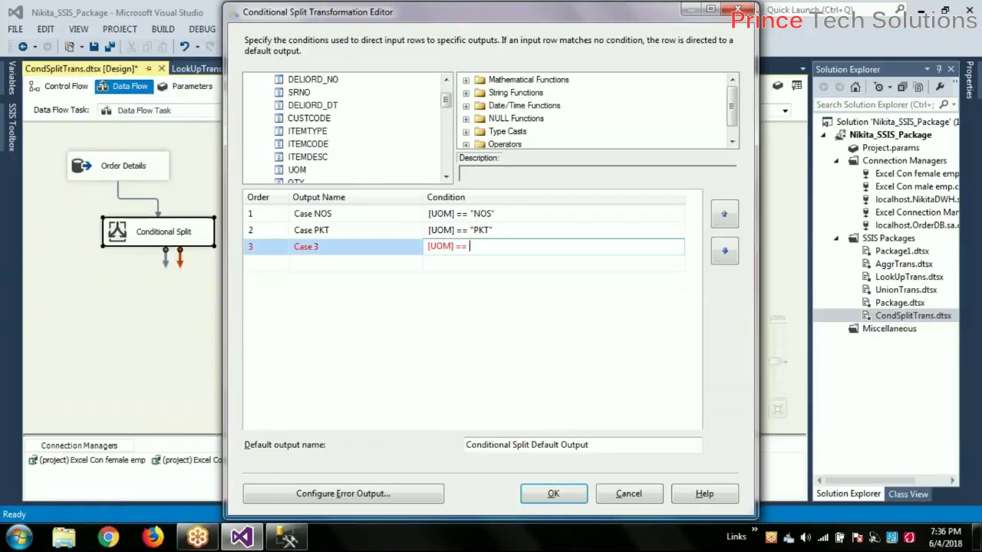
type("\"\"")
type("PAIR")
Rename the third condition's output as Case PAIR
left_click(334, 247)
key("BackSpace")
type("PAIR")
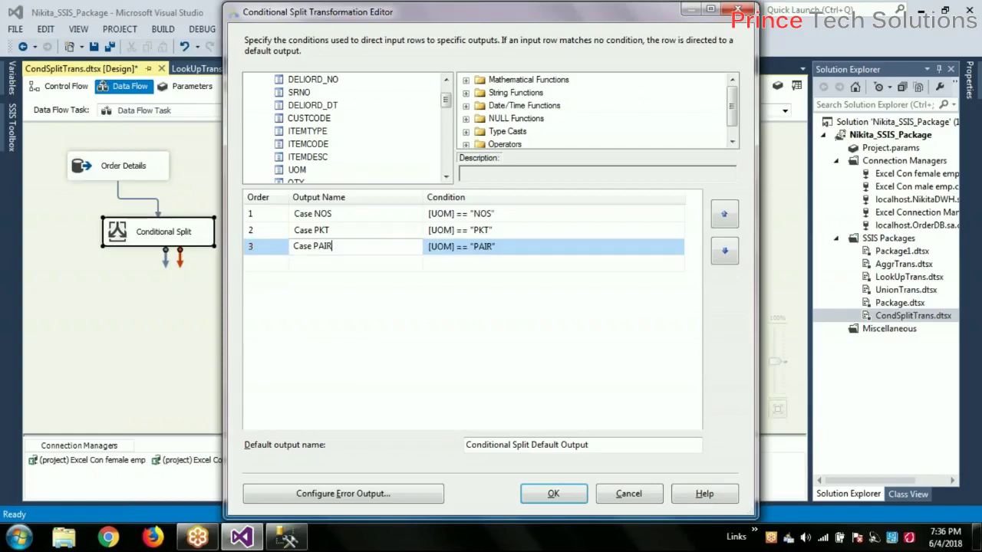
Check the fourth UOM value in Management Studio, and add it as a fourth condition, [UOM] == "ROLL"
key("alt+Tab")
left_click(274, 375)
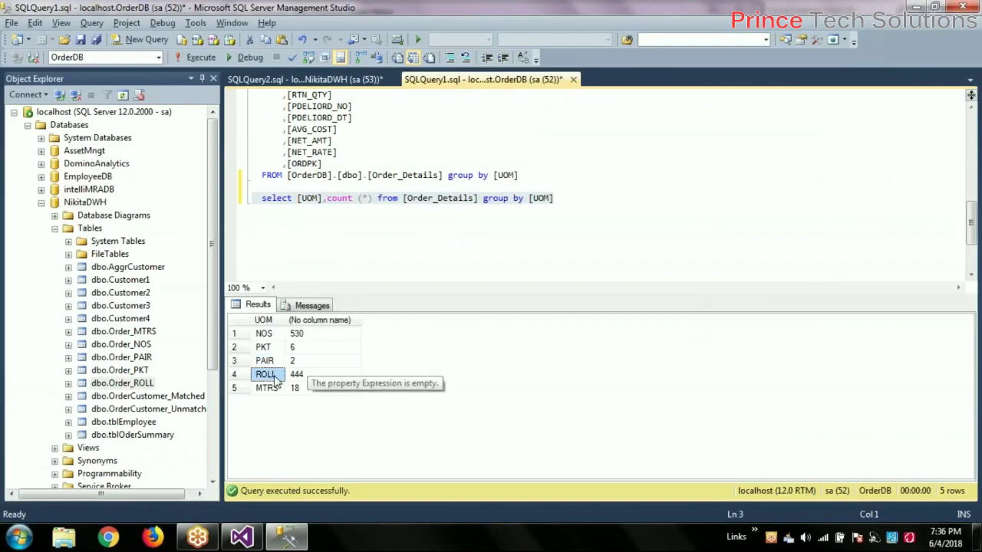
key("alt+Tab")
left_click(469, 264)
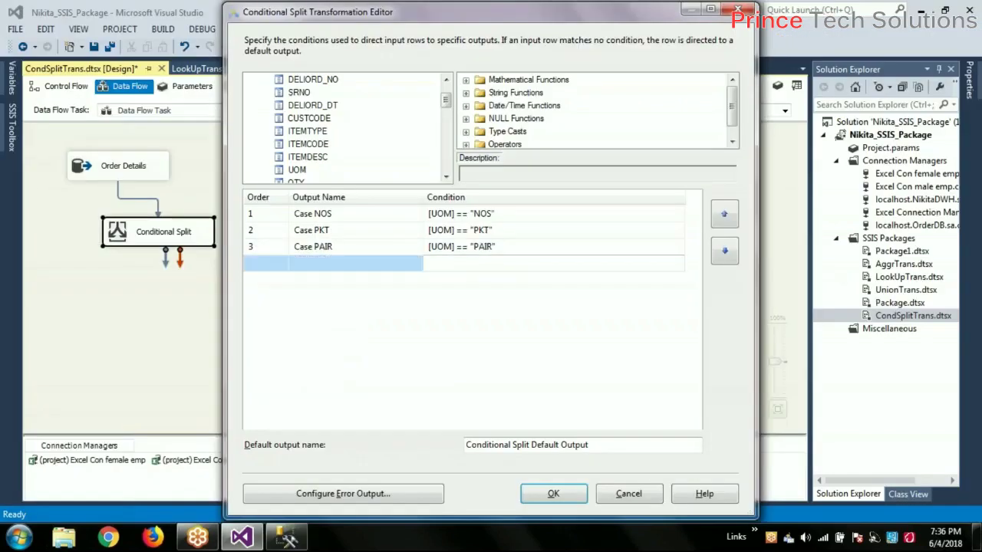
left_click(297, 170)
left_click_drag(297, 170, 487, 263)
key("End")
type("== \"\"")
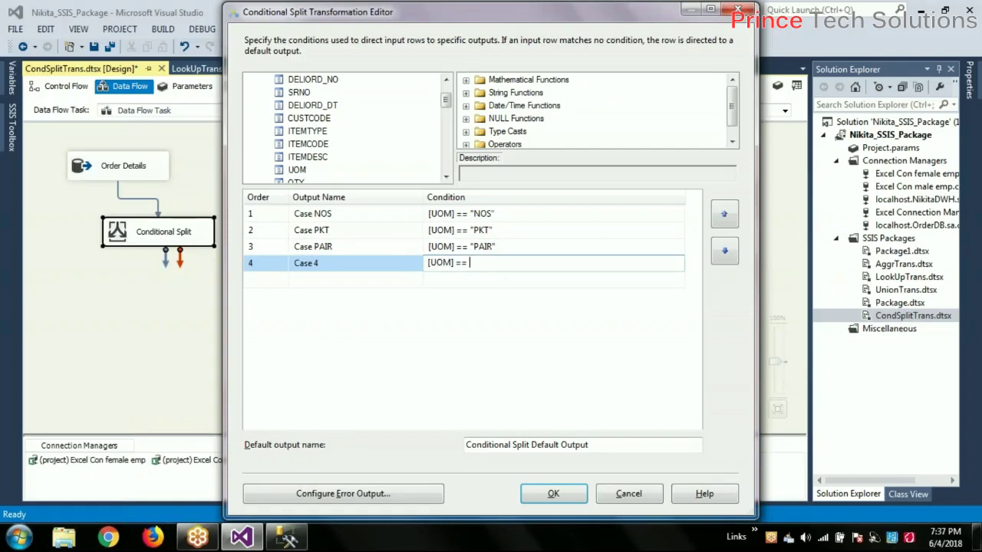
type("ROLL")
Rename the fourth condition's output as Case ROLL
left_click(368, 266)
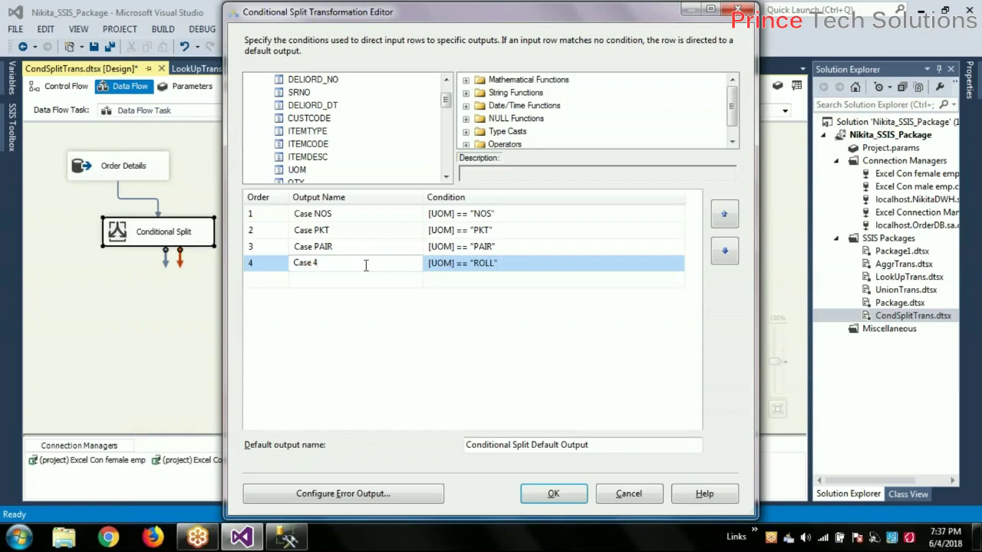
left_click(696, 20)
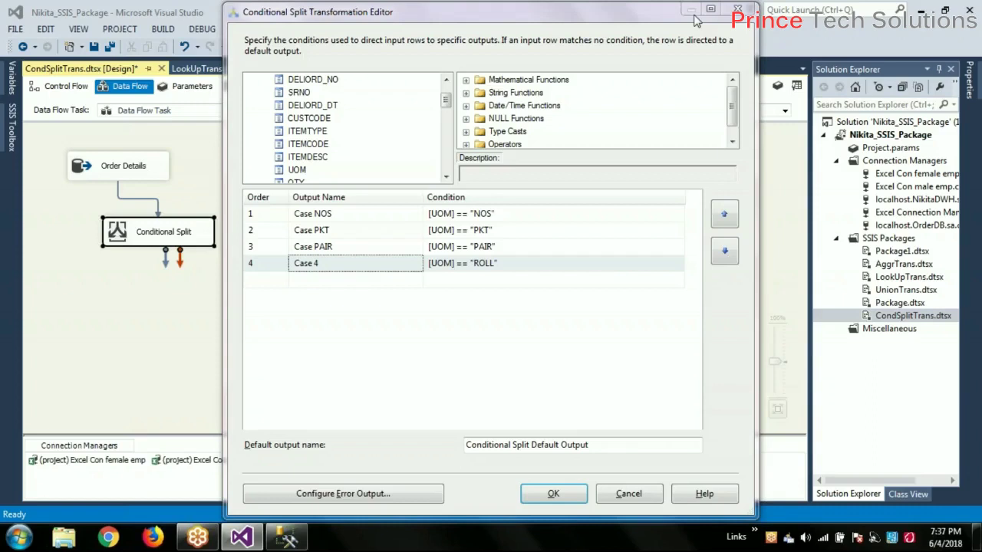
left_click(385, 262)
key("BackSpace")
type("ROLL")
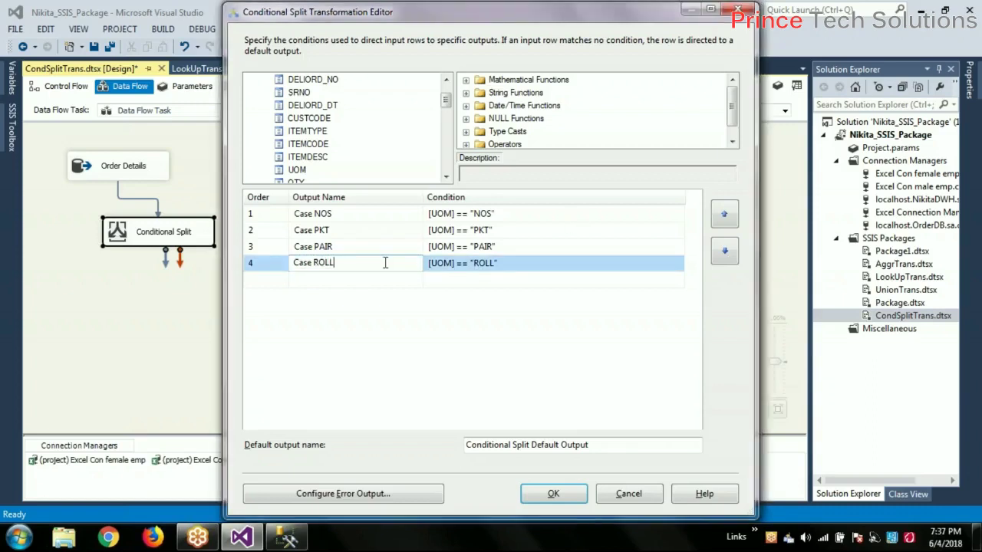
Check the fifth UOM value in Management Studio, and add it as a fifth condition, [UOM] == "MTRS"
left_click(505, 279)
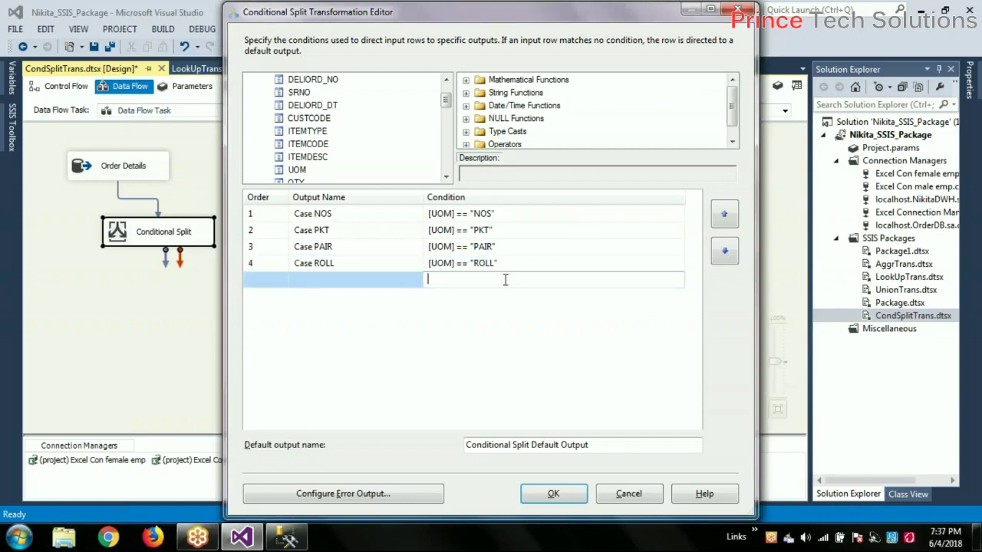
key("alt+Tab")
left_click(275, 389)
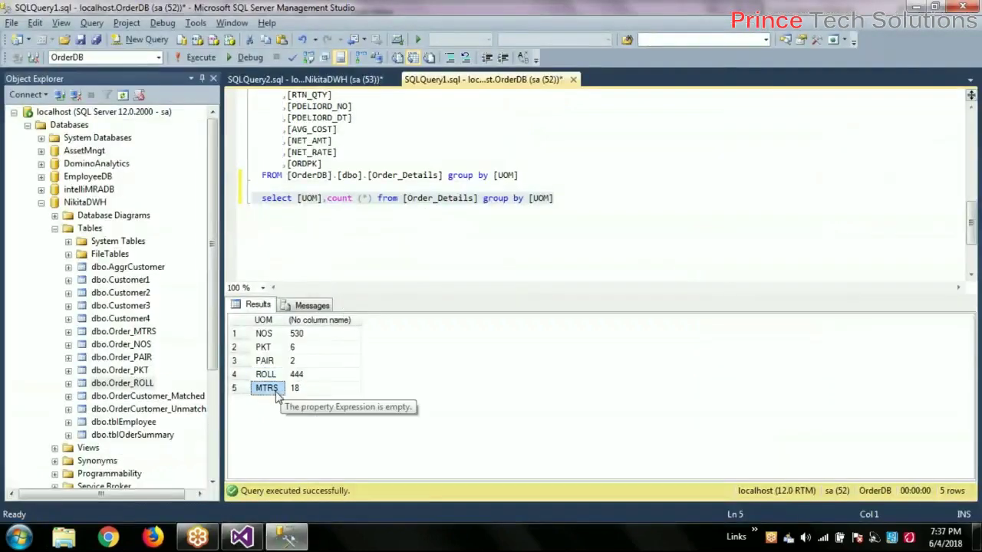
key("alt+Tab")
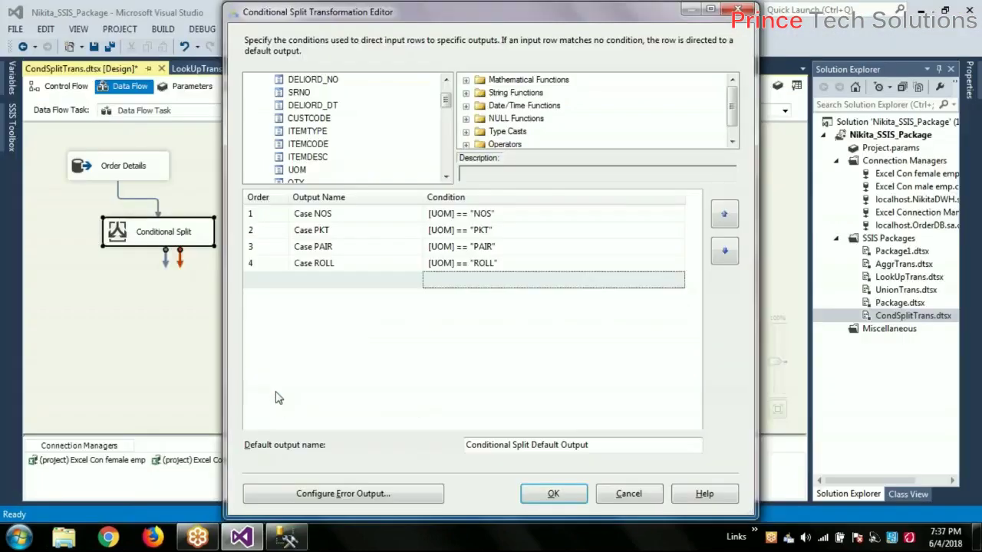
left_click(446, 281)
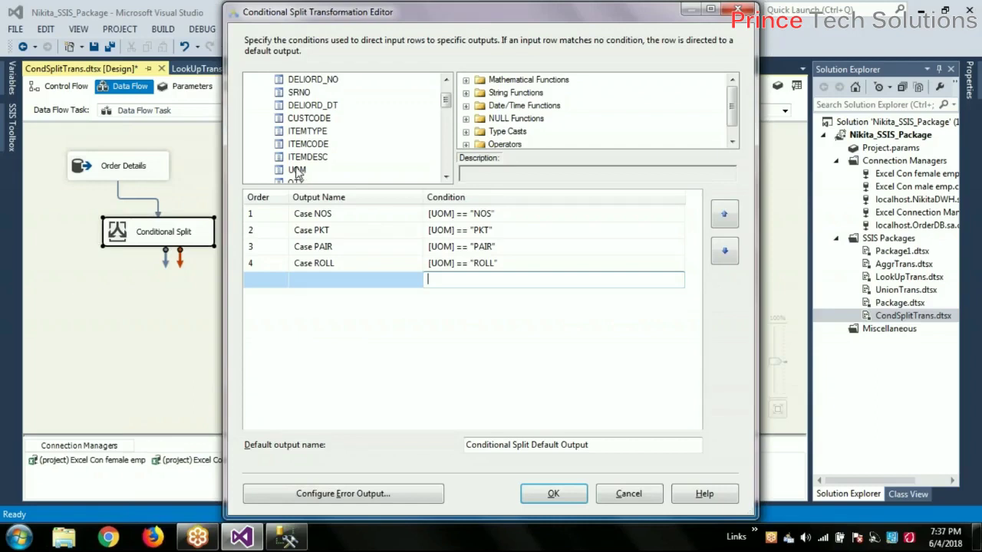
left_click_drag(299, 170, 457, 280)
left_click(470, 281)
type("==")
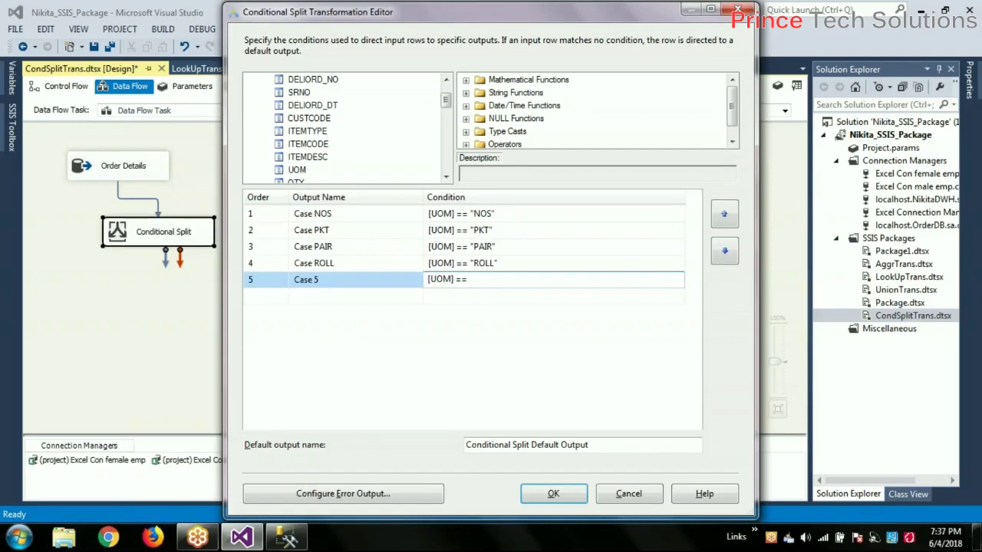
type(" \"MTRS")
Rename the fifth condition's output as Case MTRS and compare the conditions with the UOM results in Management Studio
left_click(376, 281)
key("BackSpace")
type("MTRS")
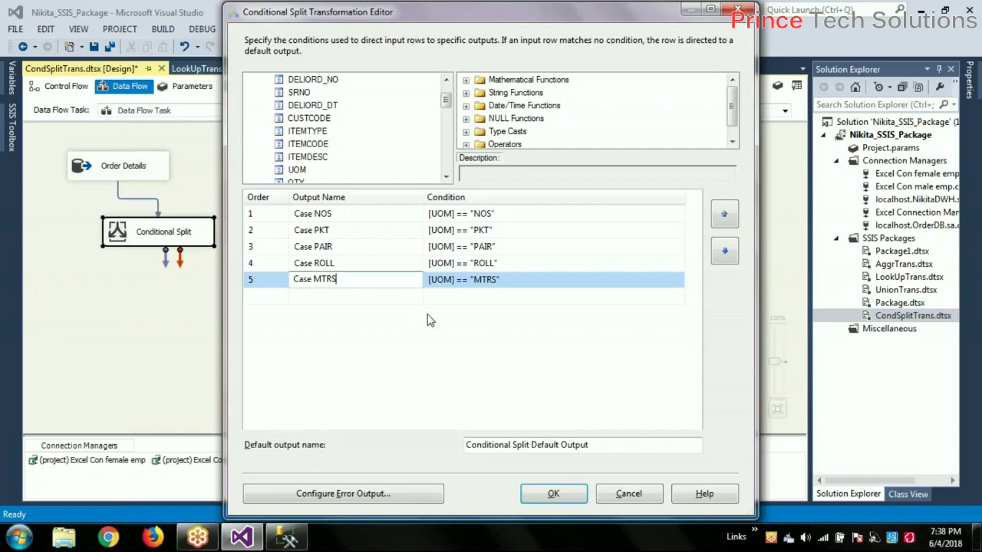
key("alt+Tab")
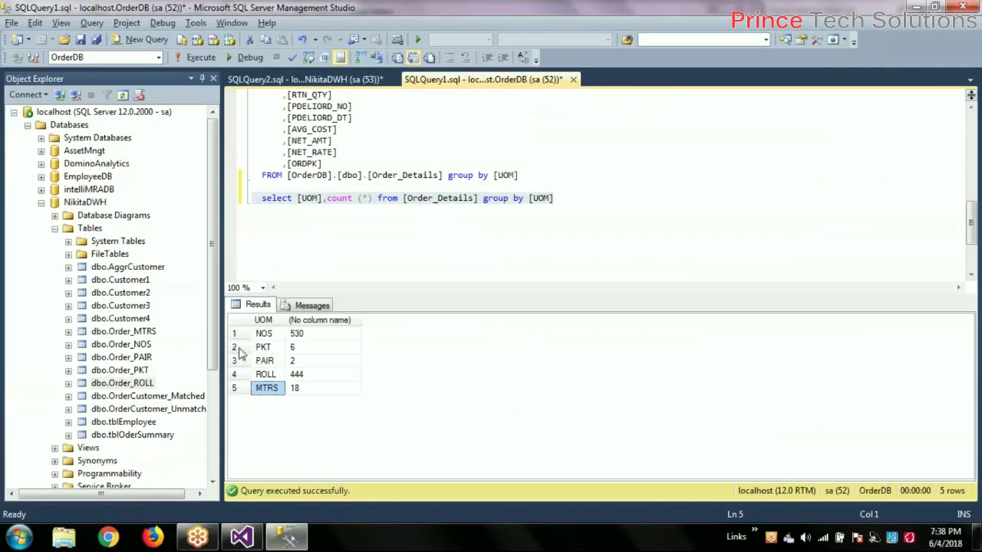
key("alt+Tab")
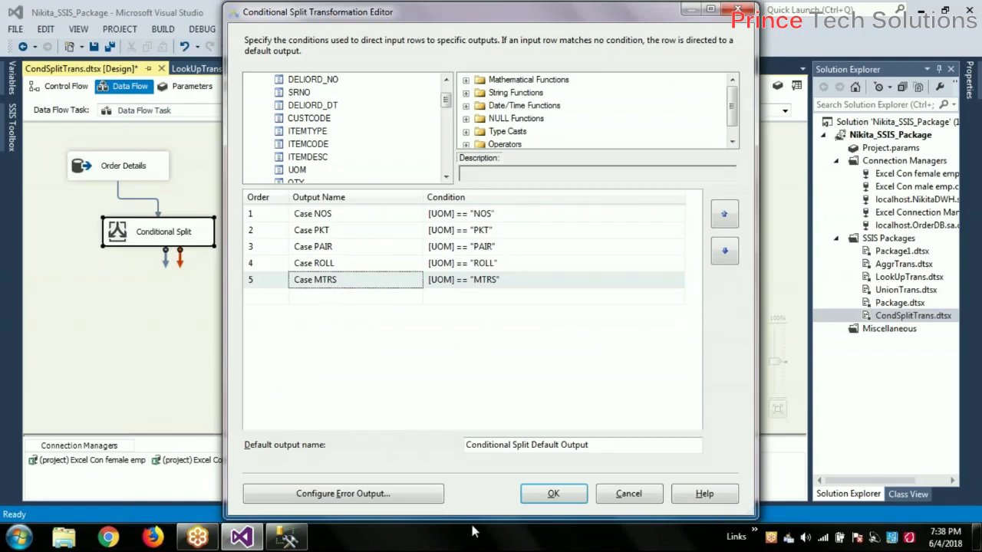
Open the split's error output configuration and try to apply Ignore failure as the value for selected cells
left_click(385, 497)
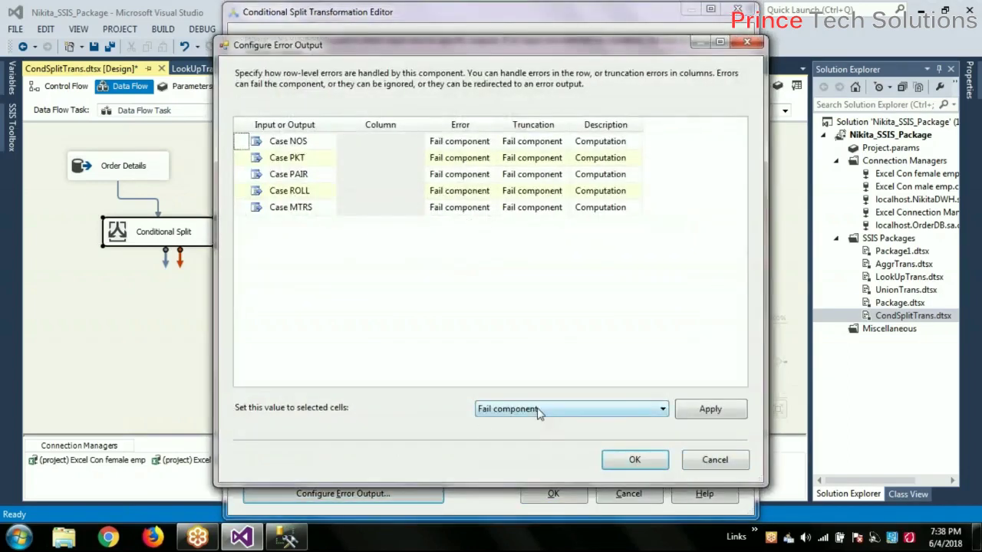
left_click(536, 411)
left_click(540, 435)
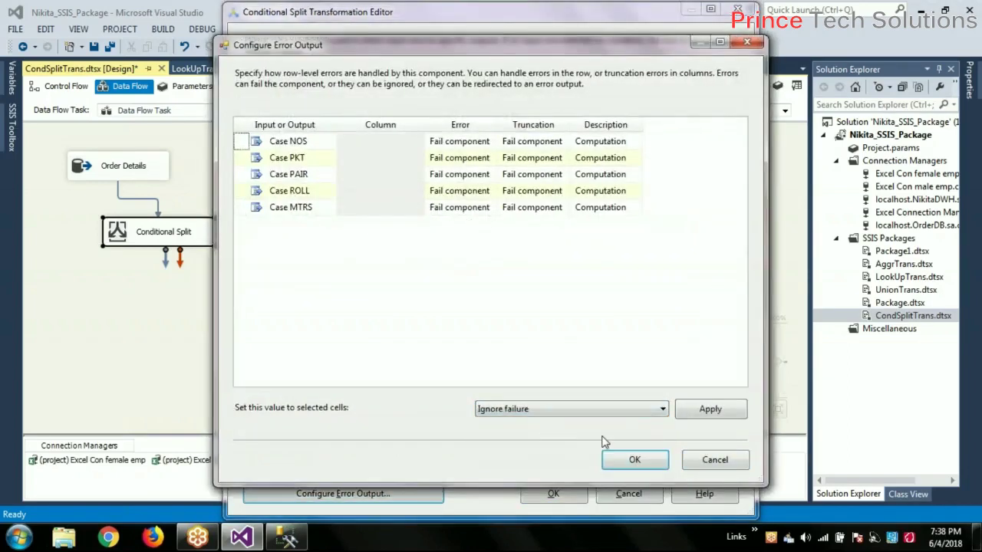
left_click(702, 415)
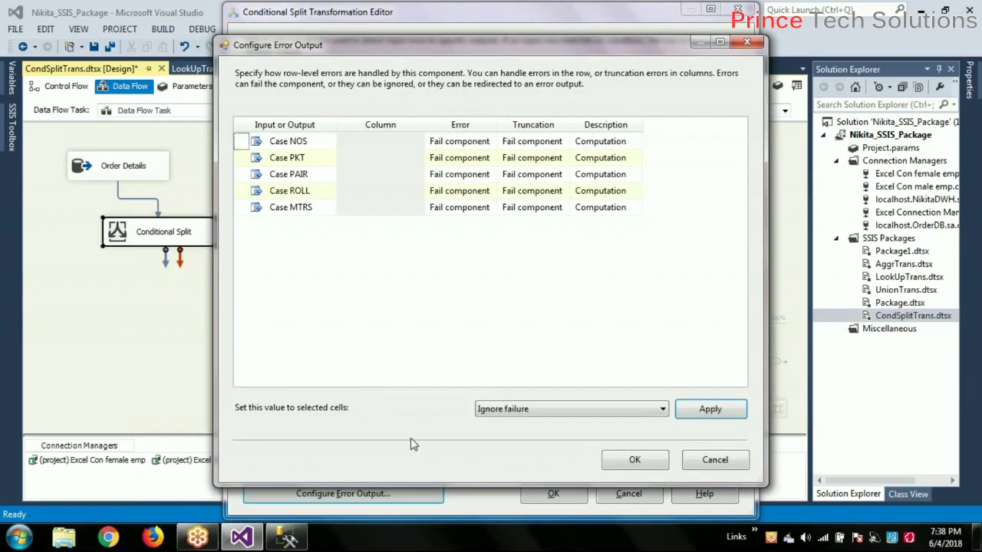
Set the error handling of Case NOS and Case PKT to Ignore failure
left_click(460, 141)
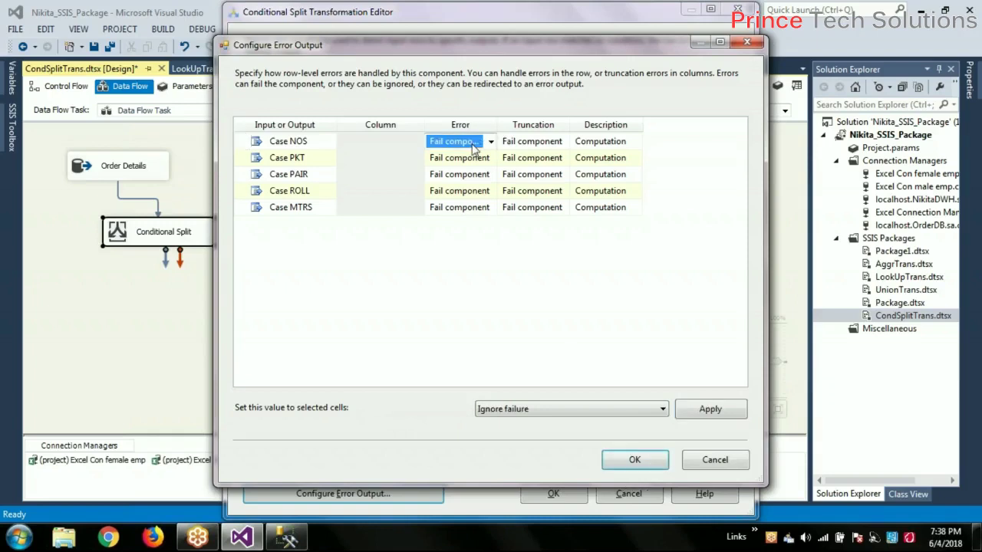
left_click(491, 141)
left_click(456, 157)
left_click(486, 158)
left_click(491, 158)
left_click(456, 174)
left_click(706, 23)
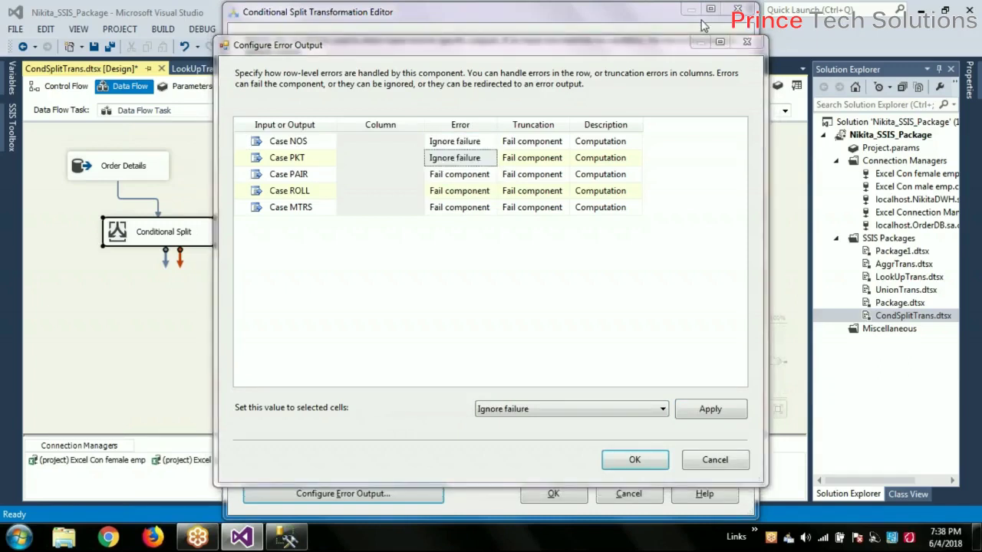
Set the error handling of Case PAIR, Case ROLL and Case MTRS to Ignore failure and accept the error output configuration
left_click(491, 175)
left_click(491, 175)
left_click(472, 191)
left_click(490, 191)
left_click(491, 191)
left_click(452, 207)
left_click(491, 207)
left_click(491, 207)
left_click(460, 223)
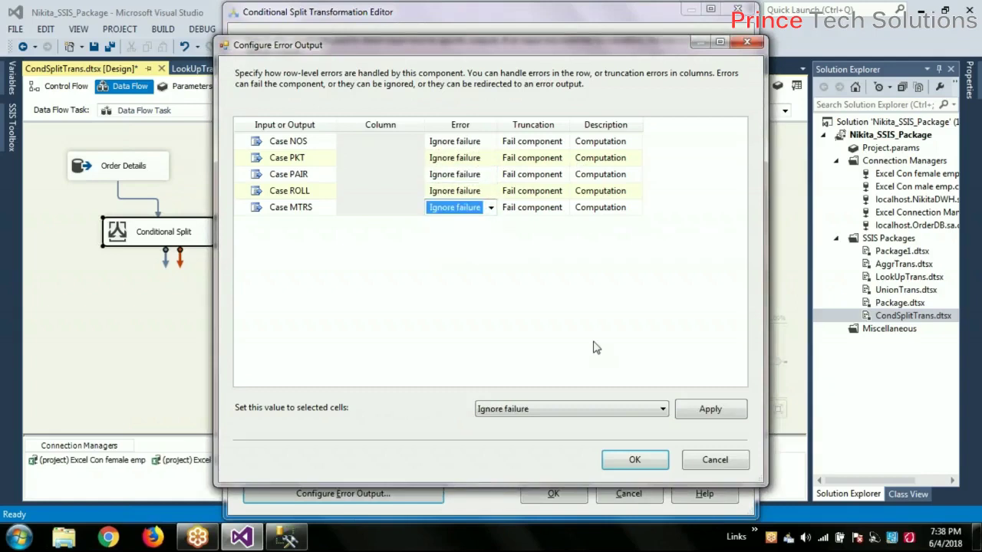
left_click(635, 460)
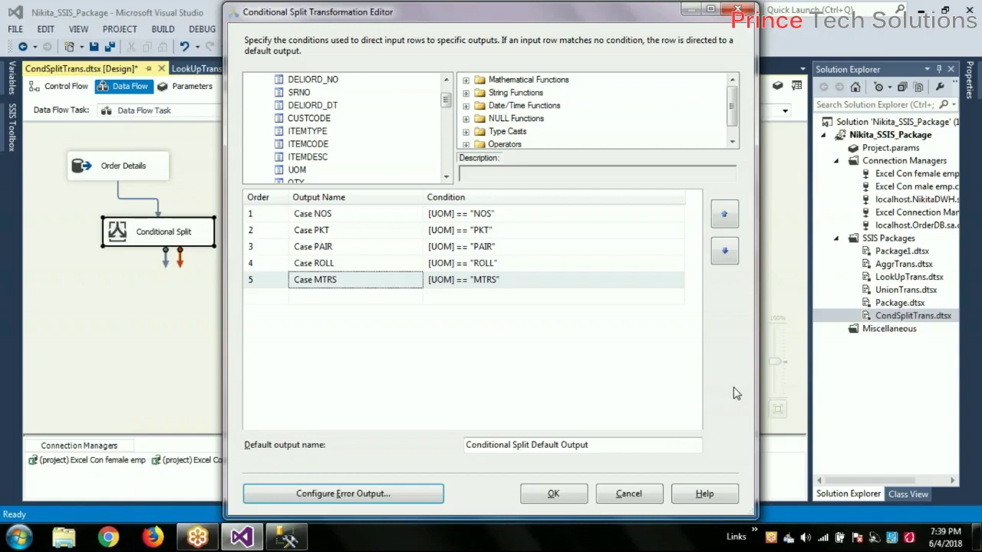
Reopen the error output configuration and review the error handling options available for Case NOS
left_click(347, 494)
left_click(490, 142)
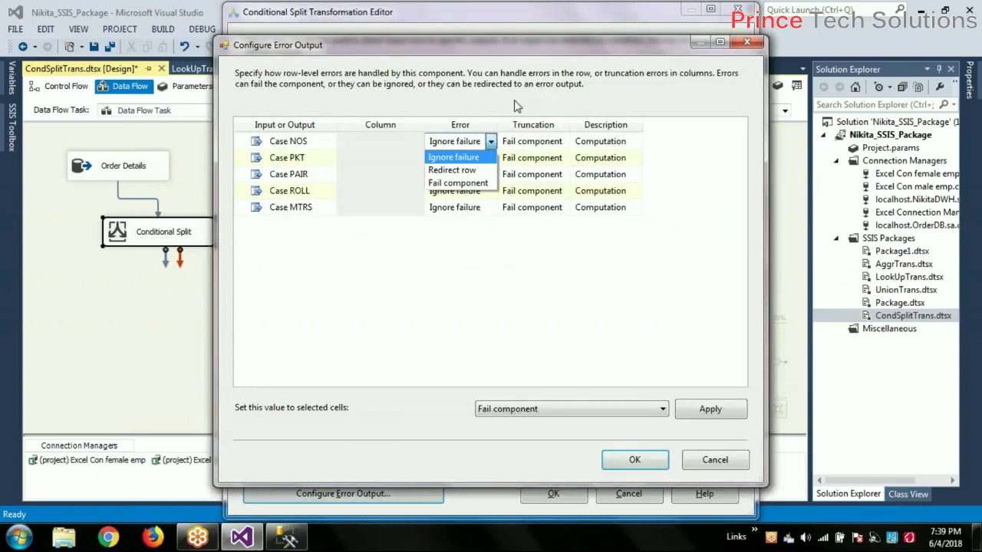
left_click(558, 110)
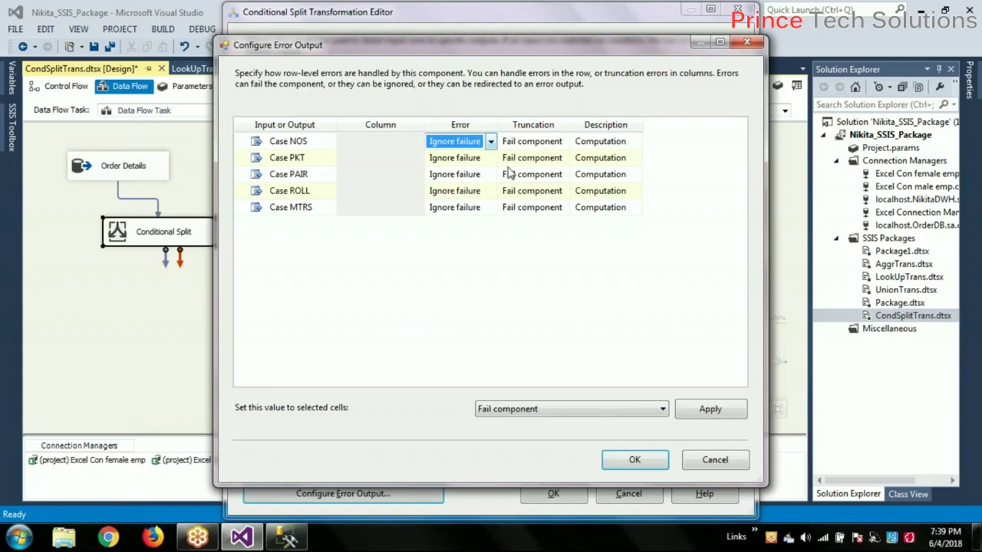
left_click(652, 467)
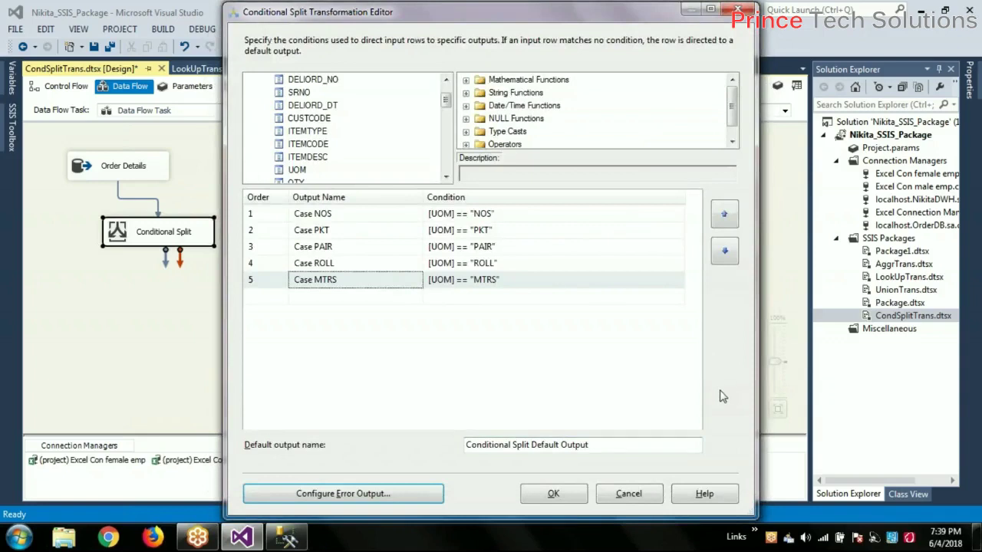
Accept the five conditions in the Conditional Split editor and select the component in the data flow
left_click(553, 494)
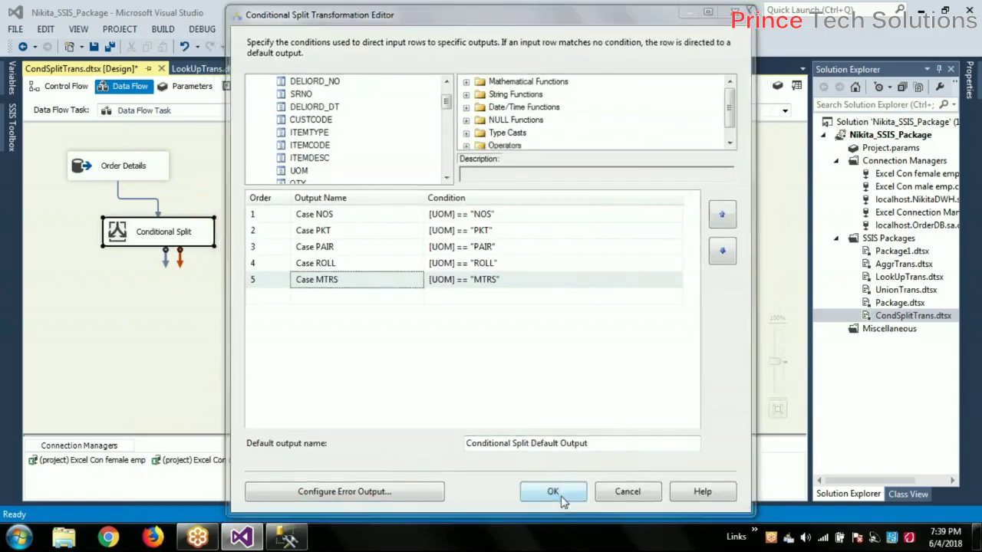
left_click(291, 273)
left_click(146, 239)
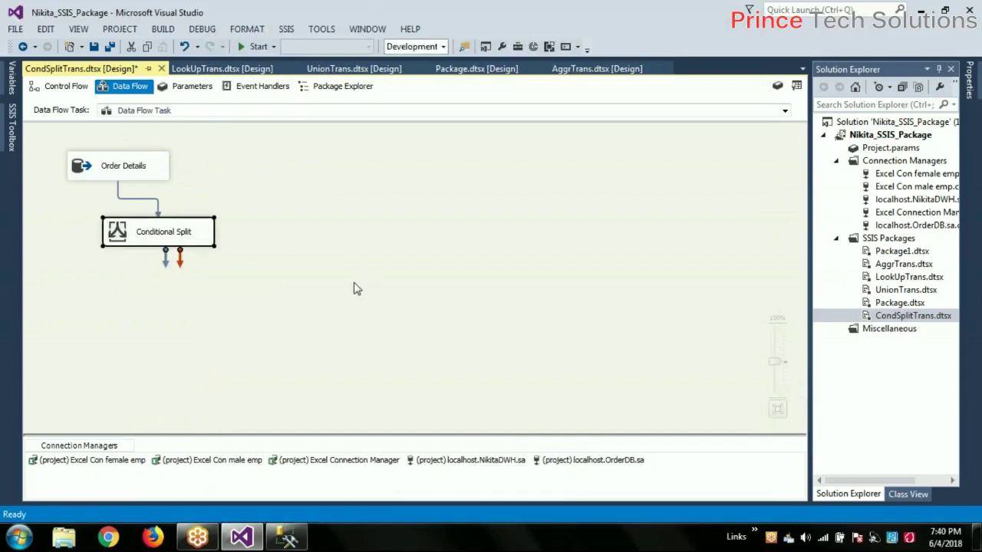
Add an OLE DB Destination to the data flow below the Conditional Split
left_click(11, 152)
scroll(151, 317, "down", 2)
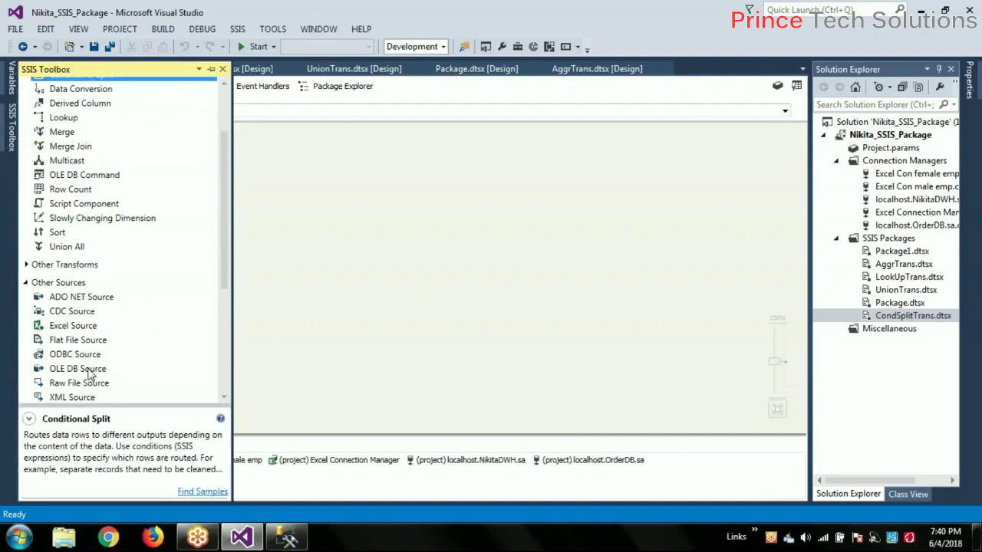
scroll(89, 374, "down", 2)
scroll(89, 373, "down", 3)
scroll(89, 374, "up", 3)
scroll(89, 374, "down", 3)
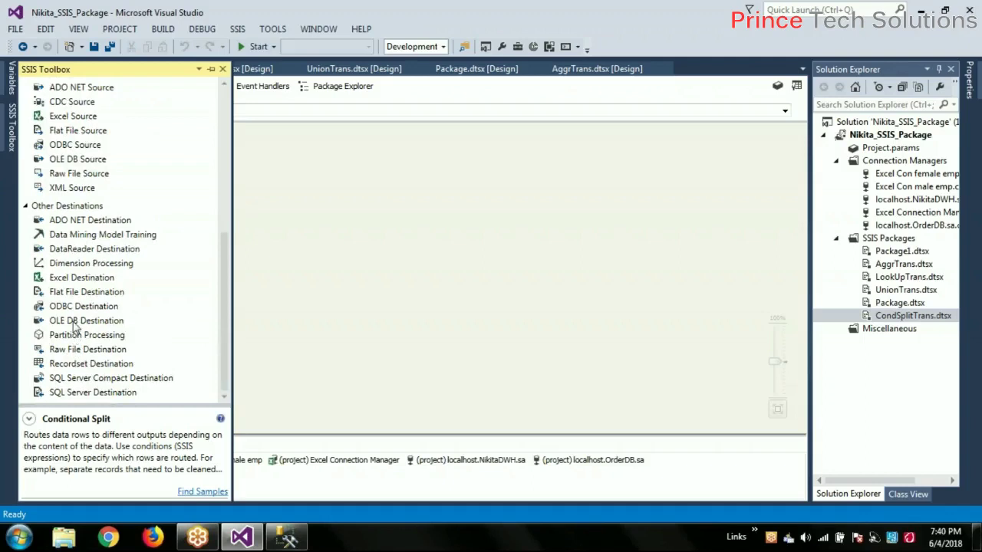
left_click_drag(74, 326, 91, 309)
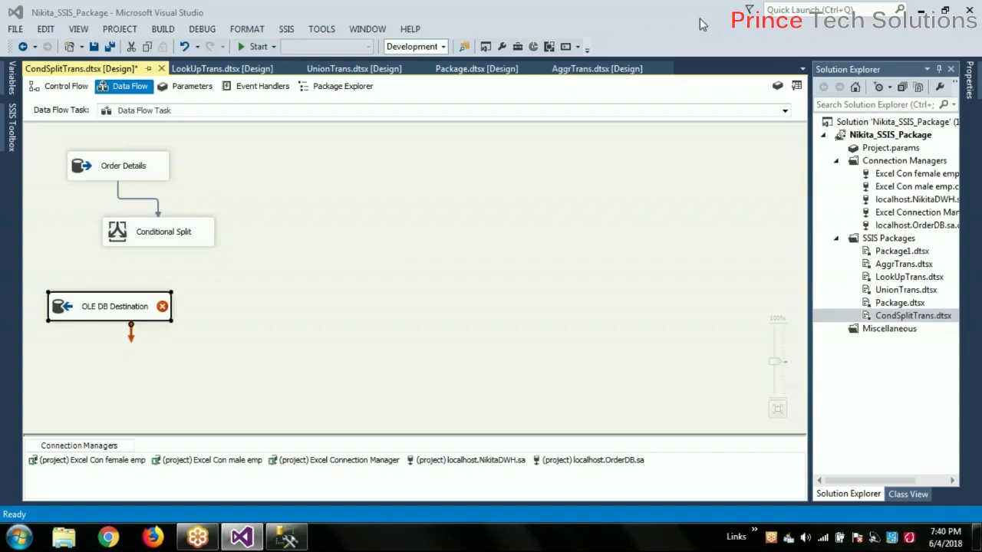
left_click(132, 239)
left_click_drag(167, 266, 90, 316)
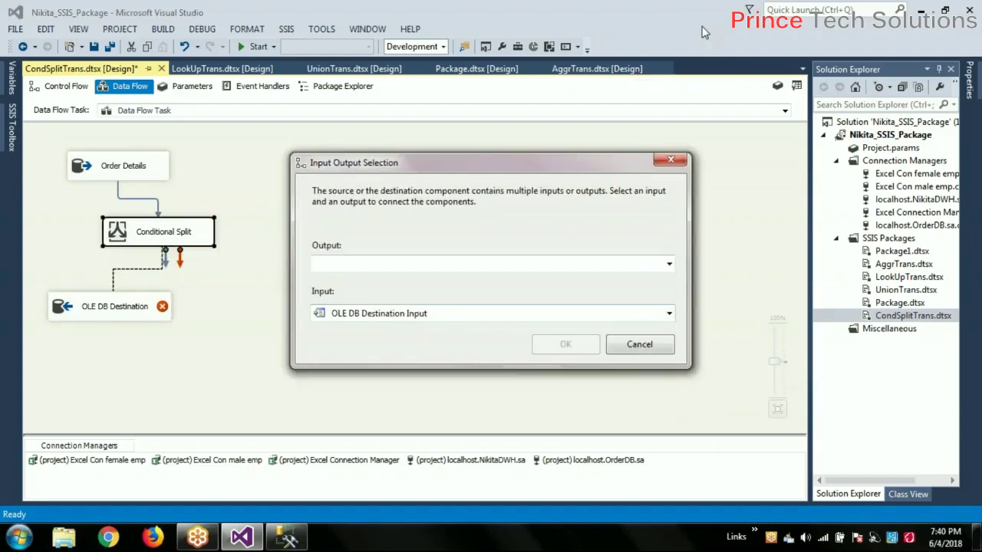
right_click(553, 170)
left_click(546, 166)
Switch to SQL Server Management Studio and copy the name of the Order_NOS table from the NikitaDWH database
left_click(286, 539)
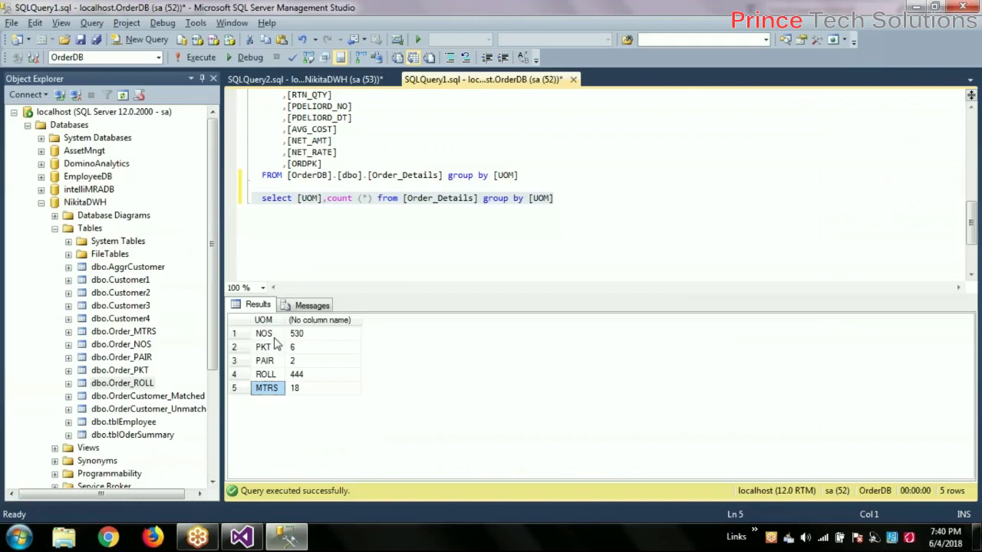
left_click(509, 198)
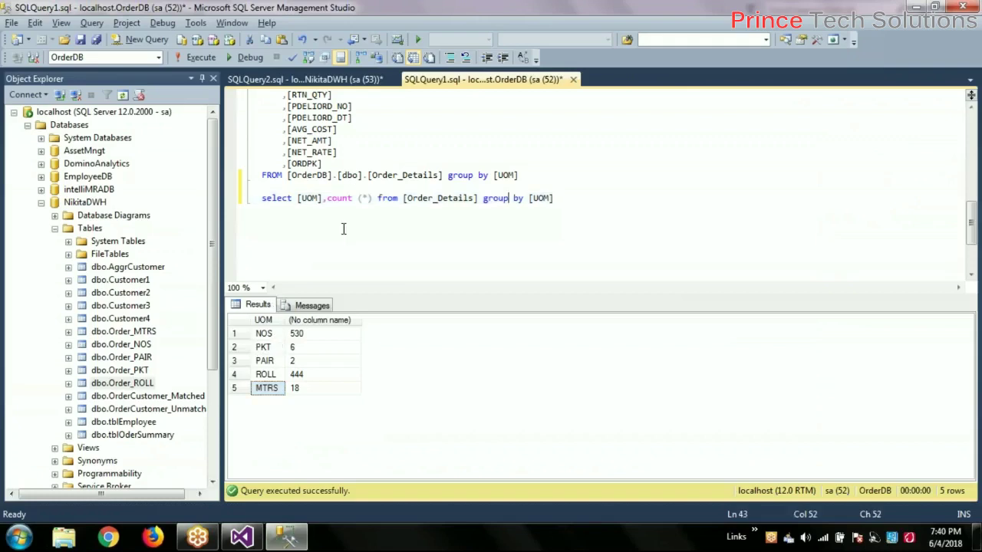
left_click(136, 345)
left_click(139, 347)
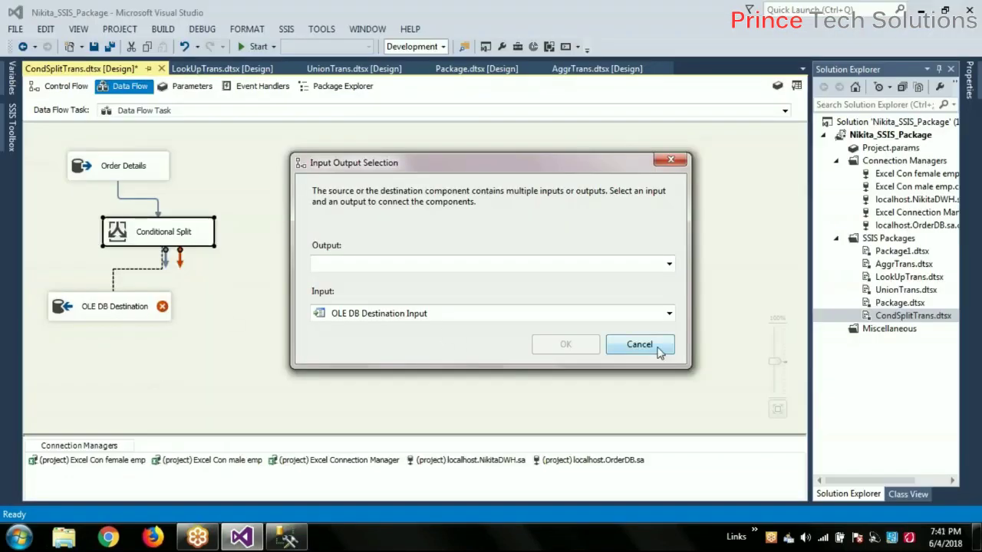
Back in Visual Studio, cancel the pending output selection and rename the OLE DB Destination as Order_NOS
left_click(659, 350)
double_click(119, 312)
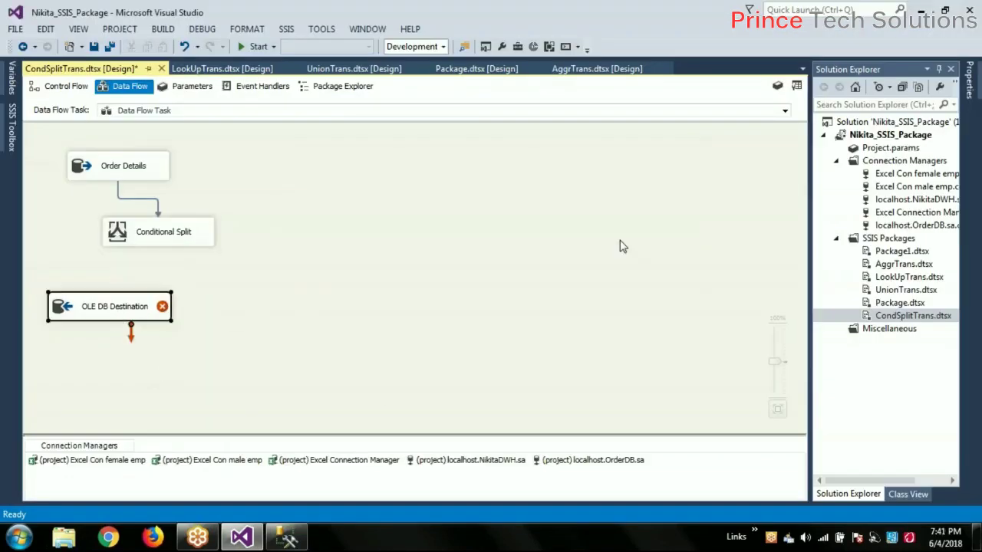
left_click(699, 292)
left_click(132, 308)
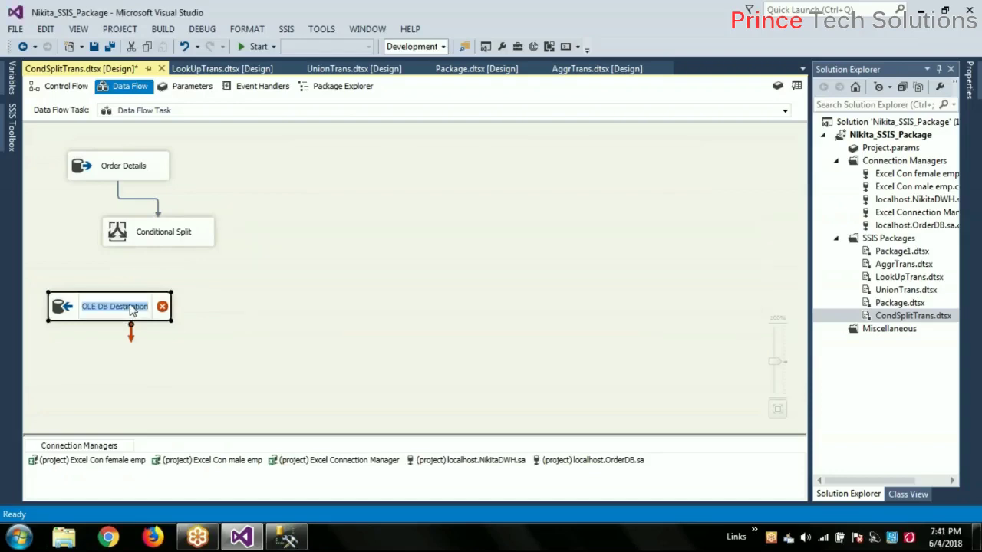
type("Order_NOS")
left_click(304, 309)
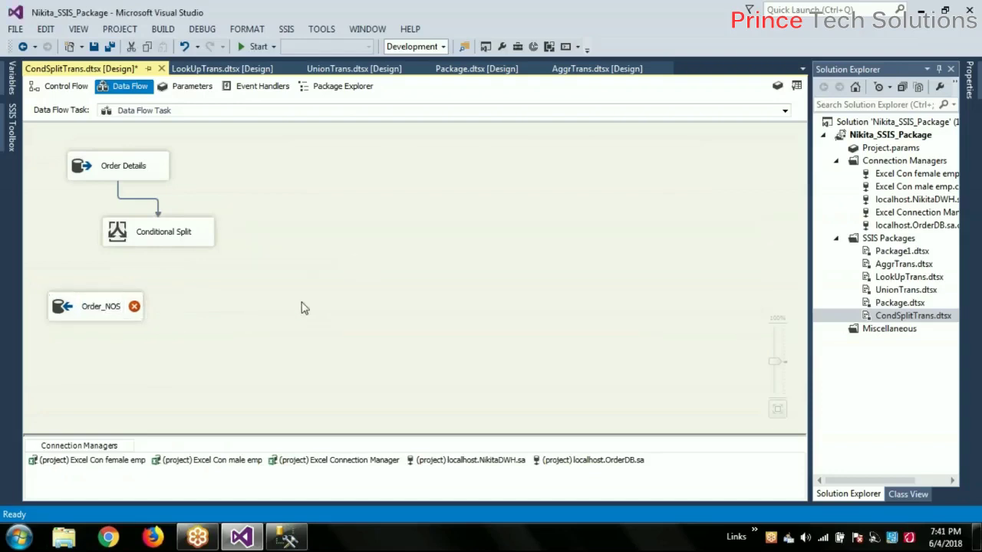
Add a second OLE DB Destination beside Order_NOS and name it Order_PKT, copying the table name from SQL Server Management Studio
left_click(11, 146)
left_click_drag(92, 321, 204, 322)
key("alt+Tab")
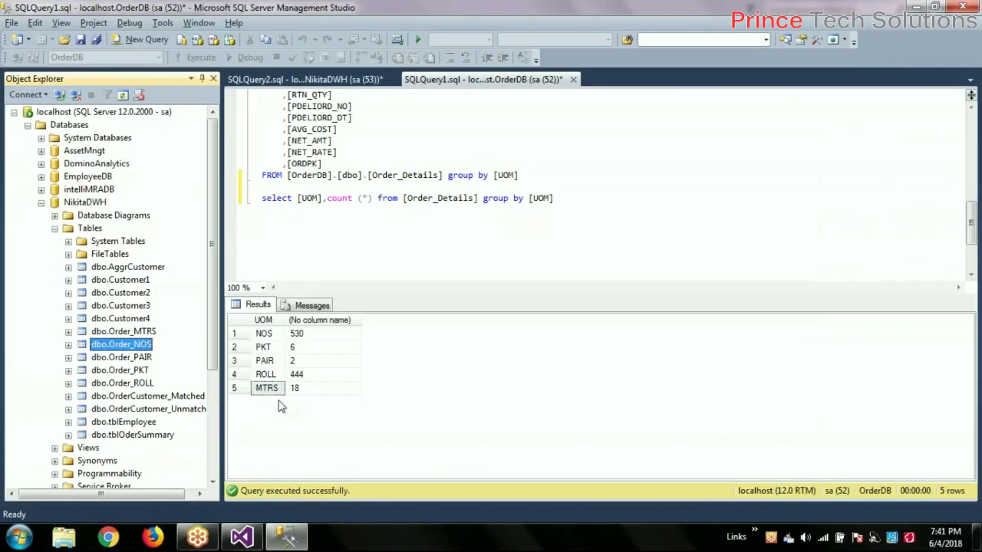
left_click(135, 371)
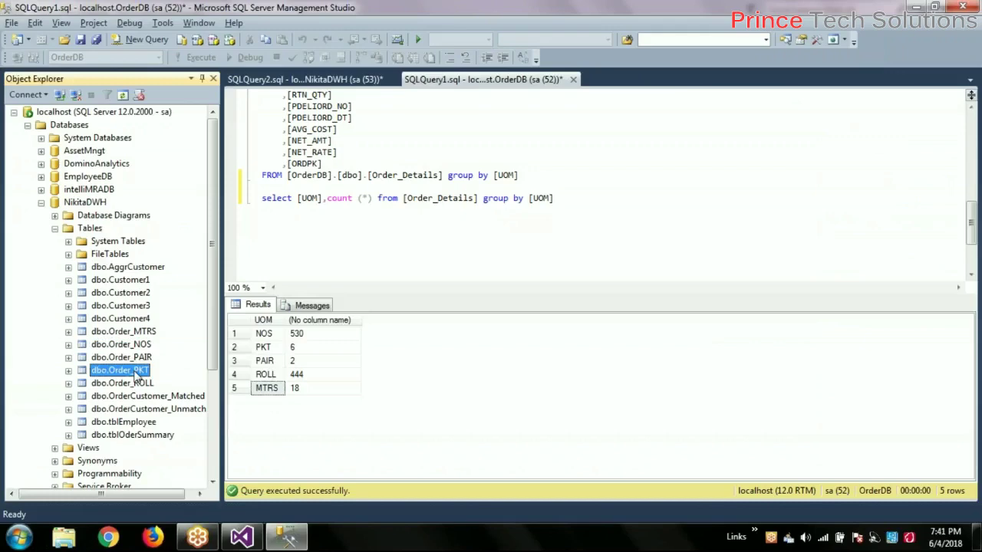
left_click(135, 371)
key("ctrl+c")
key("alt+Tab")
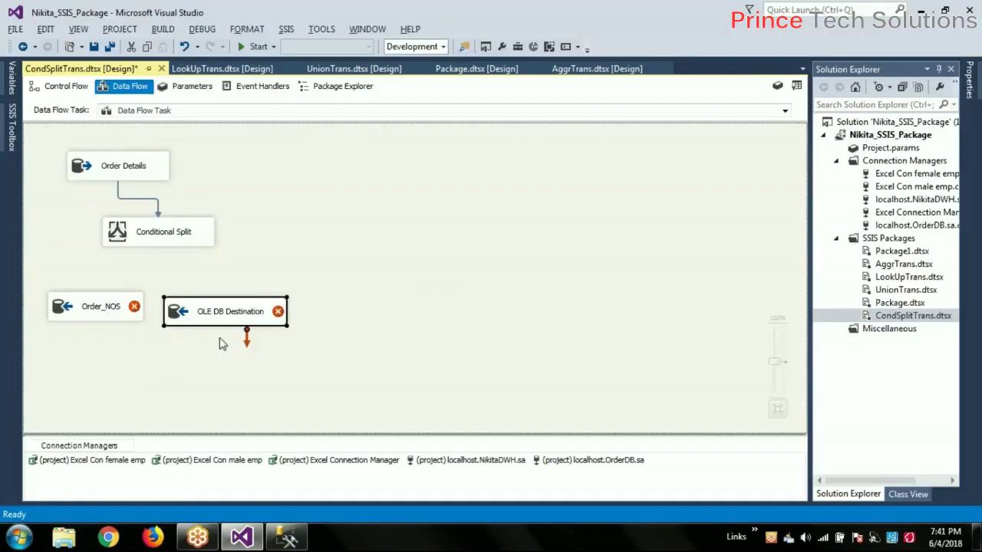
key("F2")
key("ctrl+v")
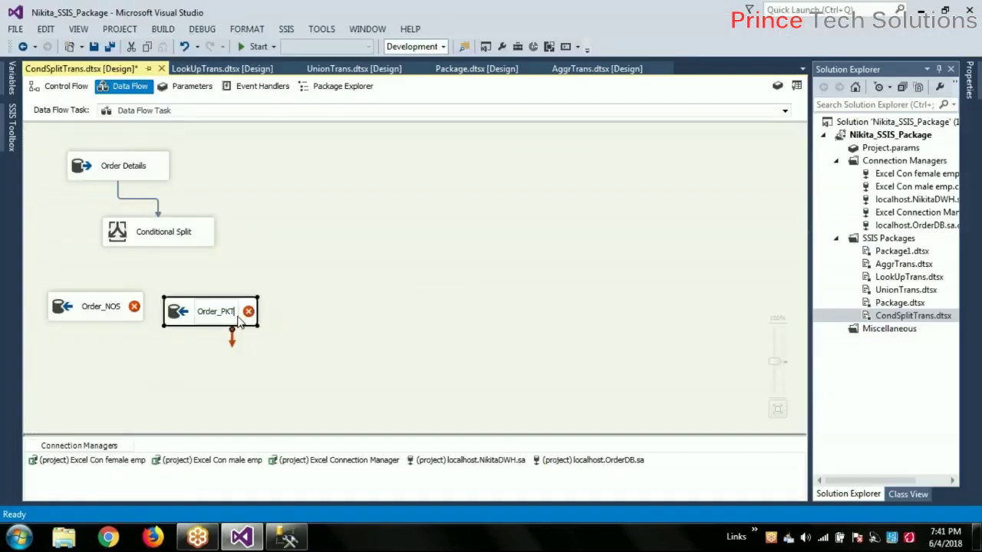
Copy the Order_PAIR table name from Management Studio, then add an OLE DB Destination beside Order_PKT in the data flow and name it Order_PAIR
key("alt+Tab")
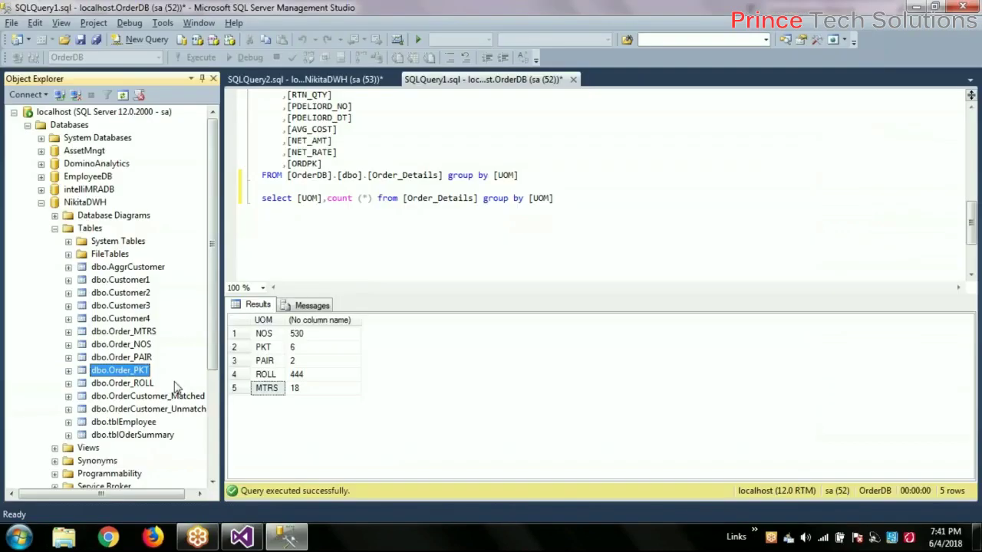
left_click(135, 359)
key("F2")
key("ctrl+c")
key("alt+Tab")
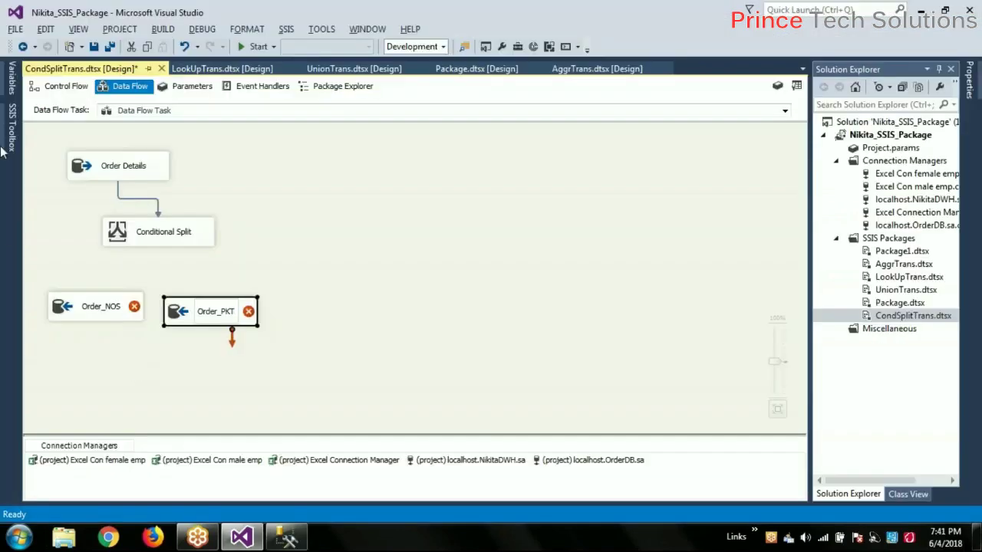
mouse_move(6, 142)
left_click_drag(86, 321, 311, 331)
key("F2")
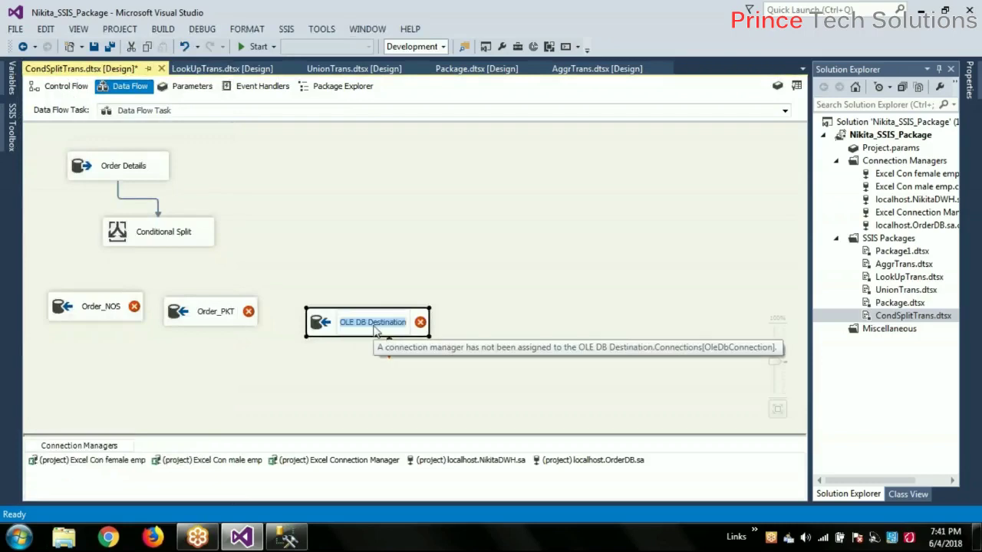
key("ctrl+v")
key("Return")
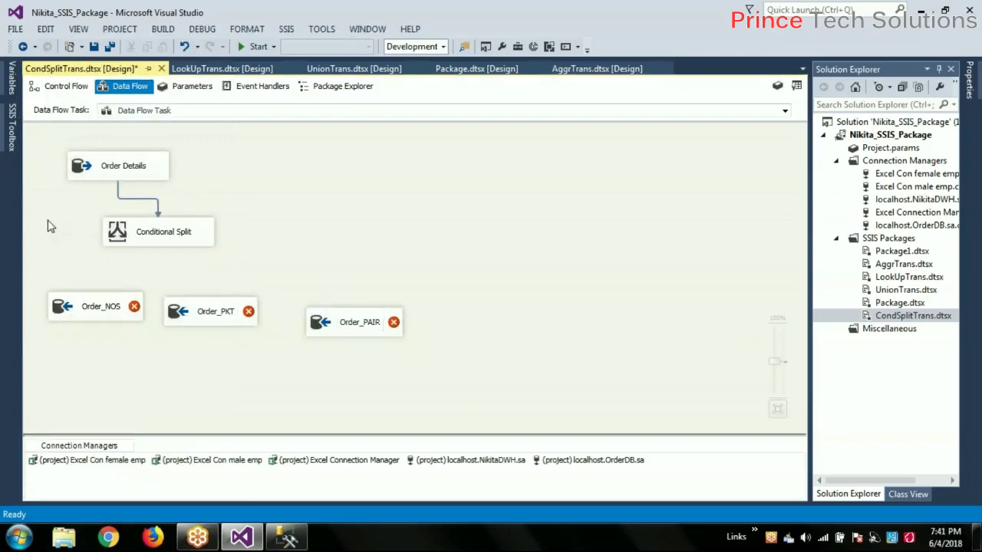
Copy the Order_ROLL table name from Management Studio and give it to a new OLE DB Destination placed beside Order_PAIR
key("alt+Tab")
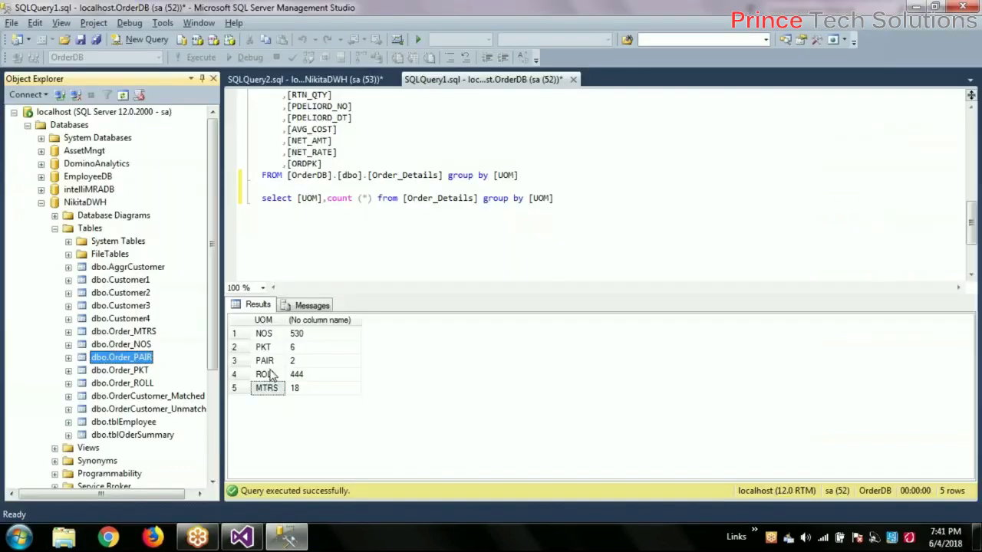
left_click(142, 385)
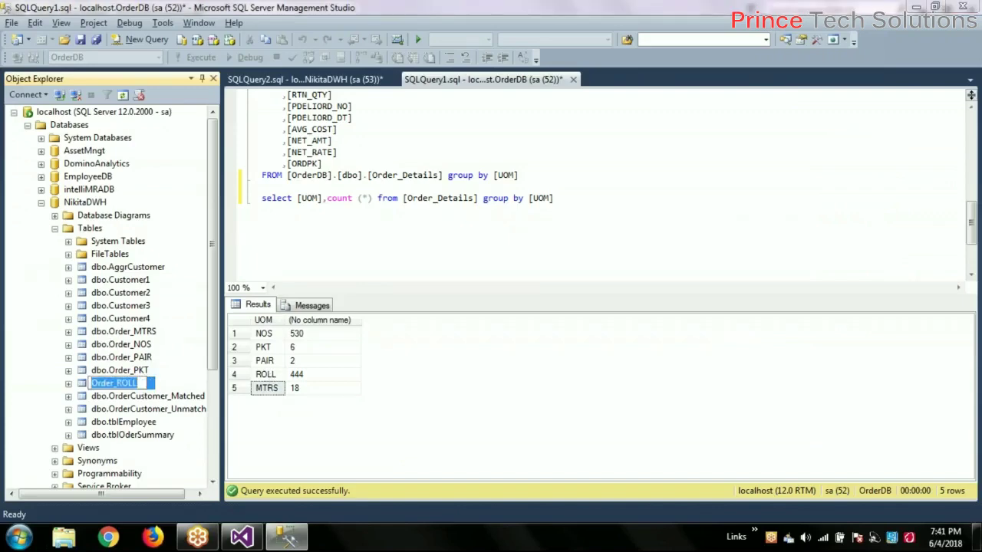
key("alt+Tab")
left_click(11, 146)
left_click_drag(89, 322, 431, 319)
left_click(483, 318)
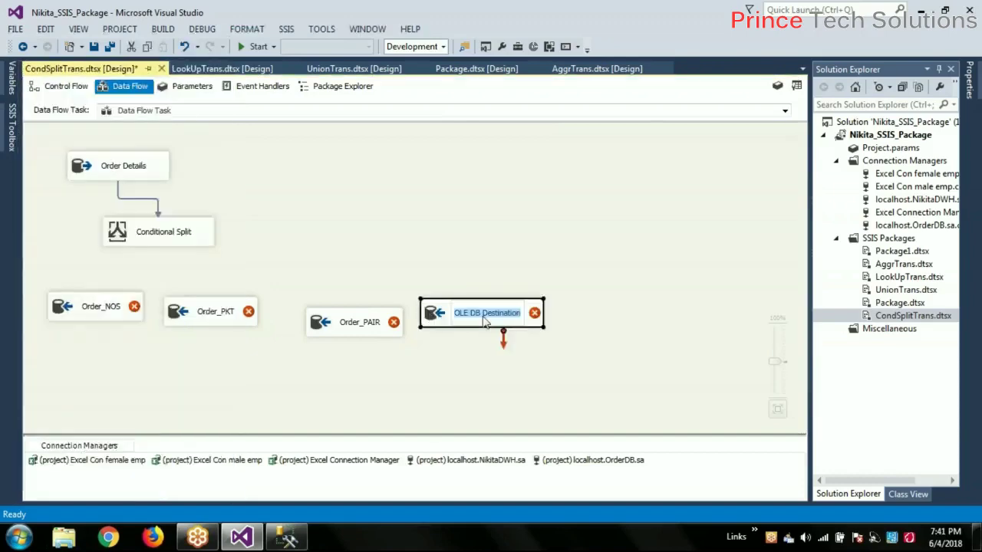
type("Order_ROLL")
key("Return")
Copy the Order_MTRS table name from Management Studio and give it to a new OLE DB Destination placed above Order_ROLL
key("alt+Tab")
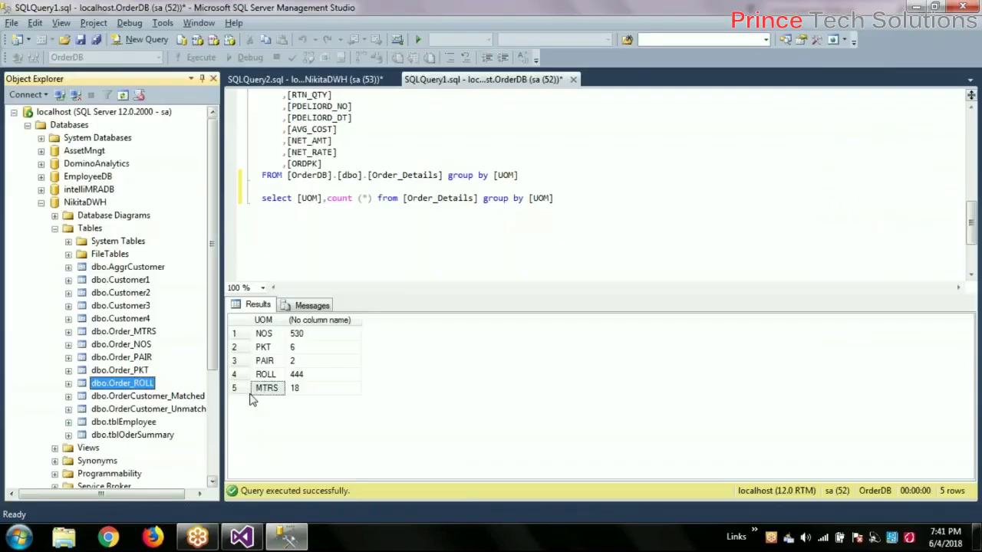
left_click(141, 332)
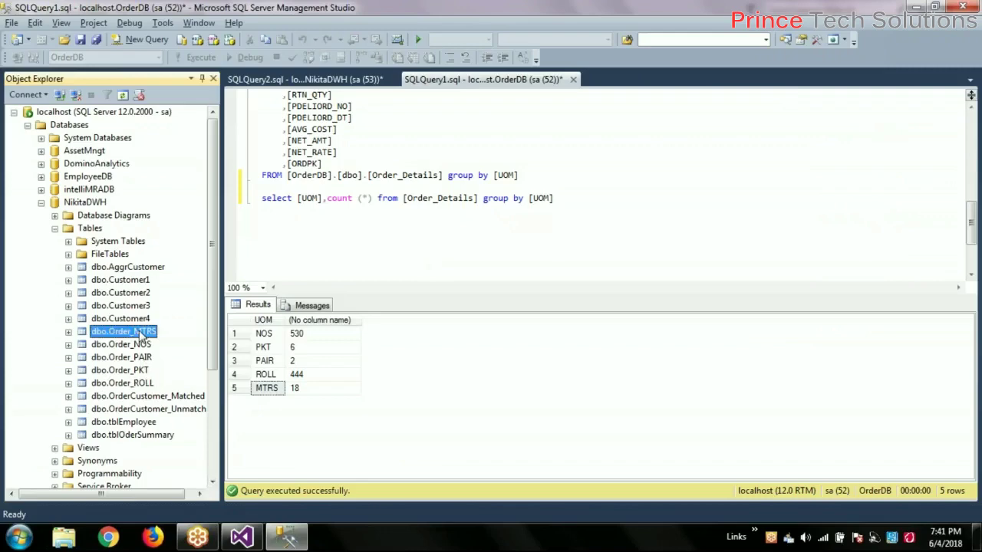
left_click(140, 332)
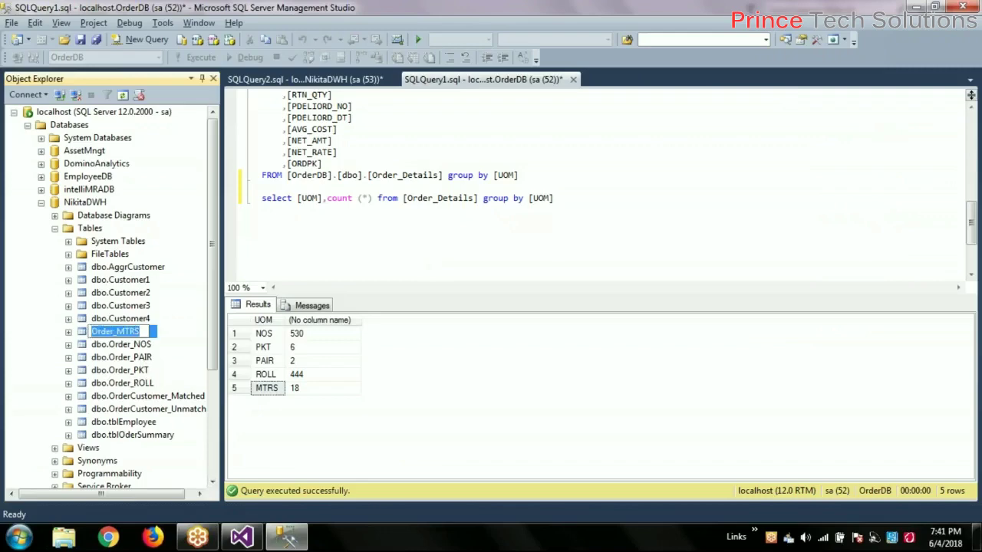
key("alt+Tab")
left_click(10, 128)
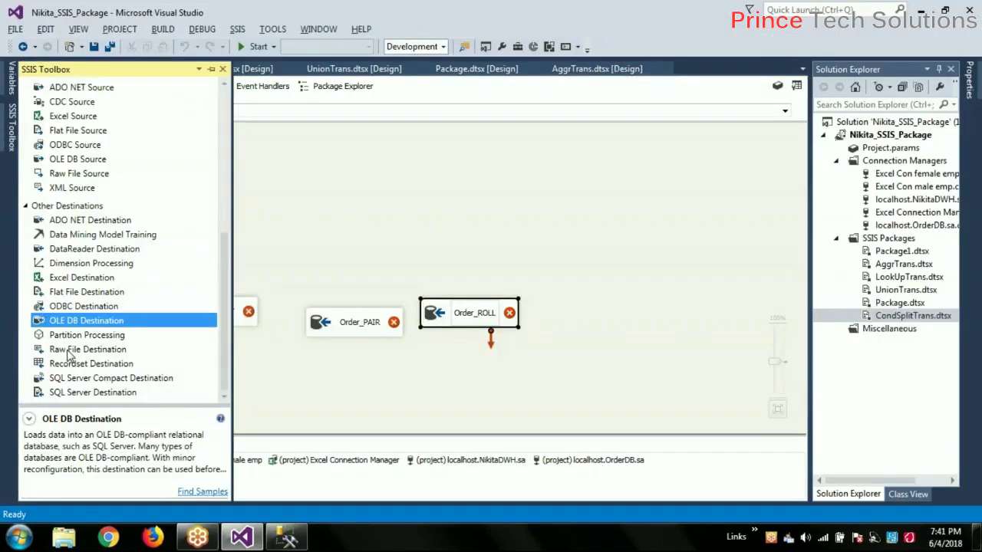
left_click_drag(468, 261, 469, 261)
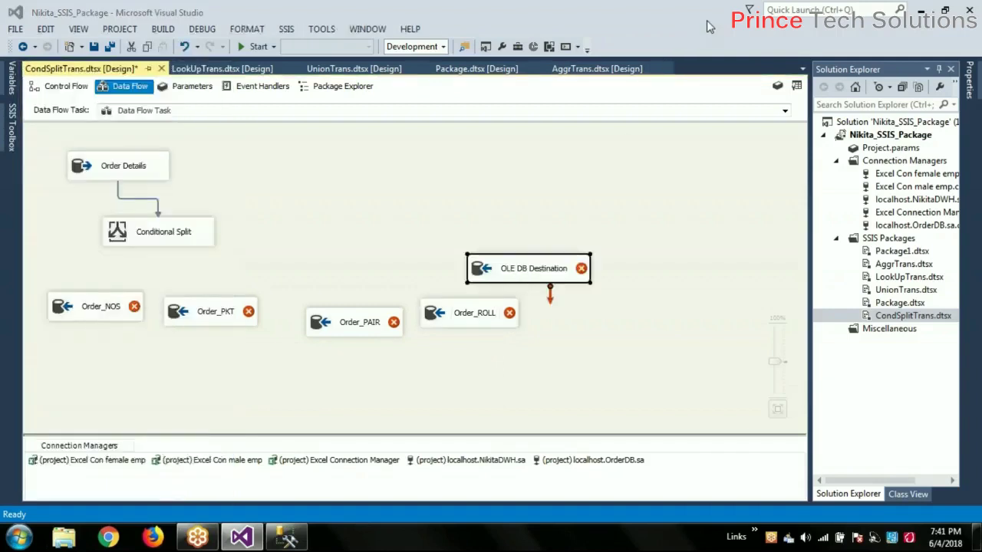
left_click(547, 270)
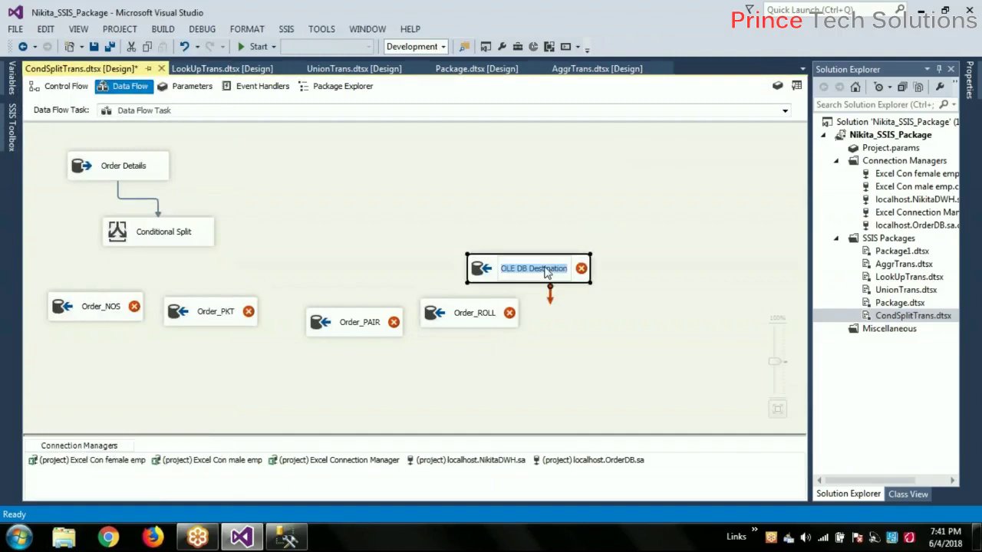
type("Order_MTRS")
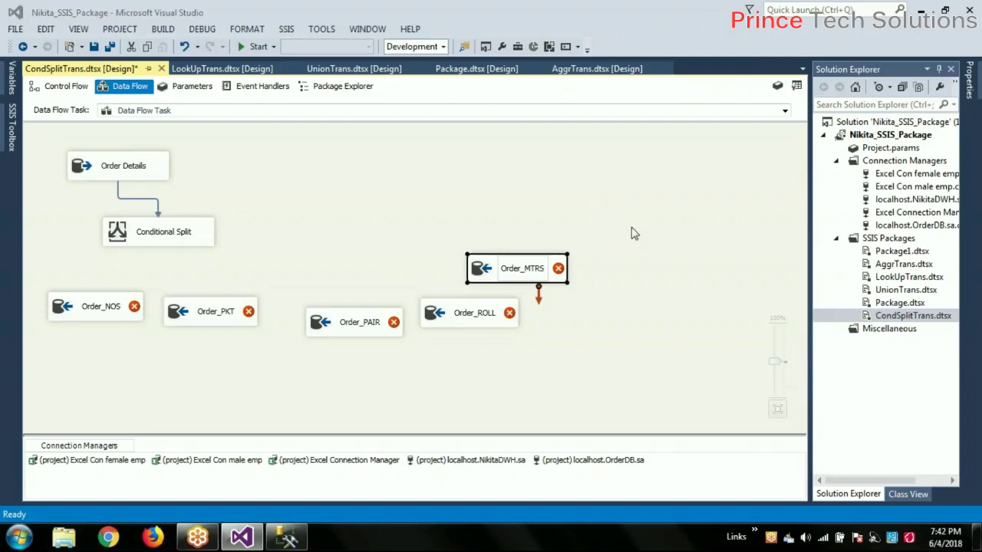
Rearrange the Order_NOS, Order_PKT, Order_PAIR, Order_ROLL and Order_MTRS destinations around the Conditional Split in the data flow
left_click_drag(109, 321, 93, 323)
left_click_drag(203, 322, 182, 332)
left_click_drag(338, 326, 296, 326)
left_click_drag(441, 312, 398, 300)
left_click_drag(508, 273, 443, 245)
left_click(604, 328)
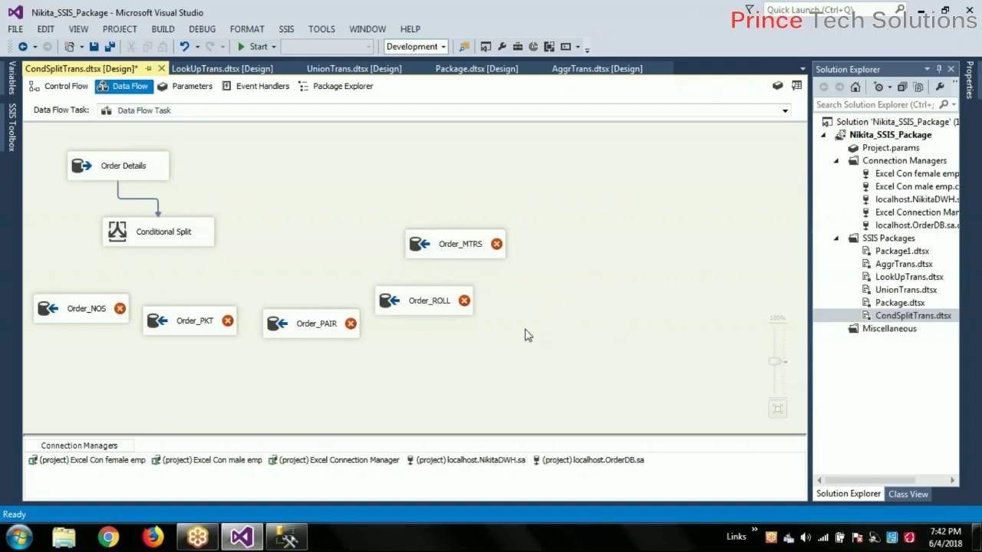
mouse_move(93, 314)
double_click(92, 311)
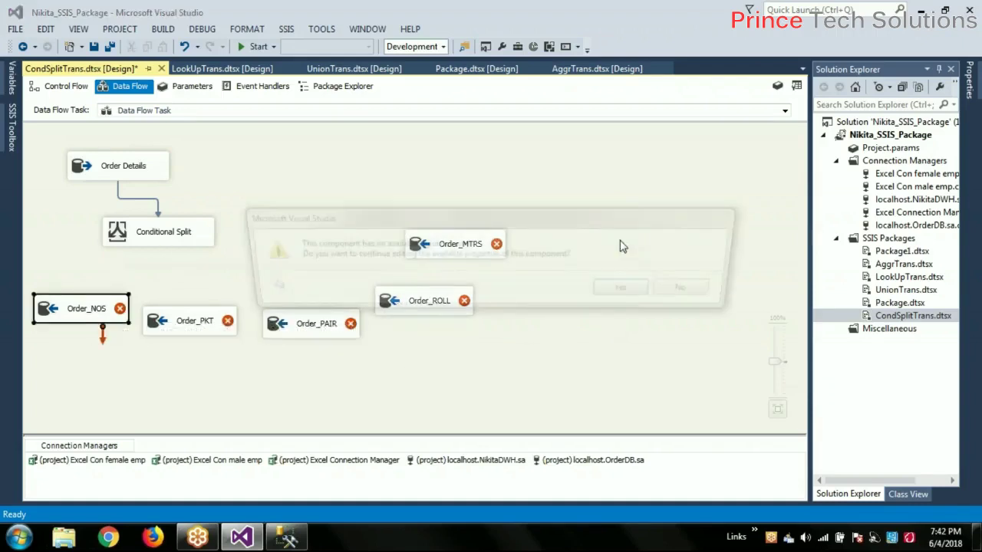
left_click(699, 292)
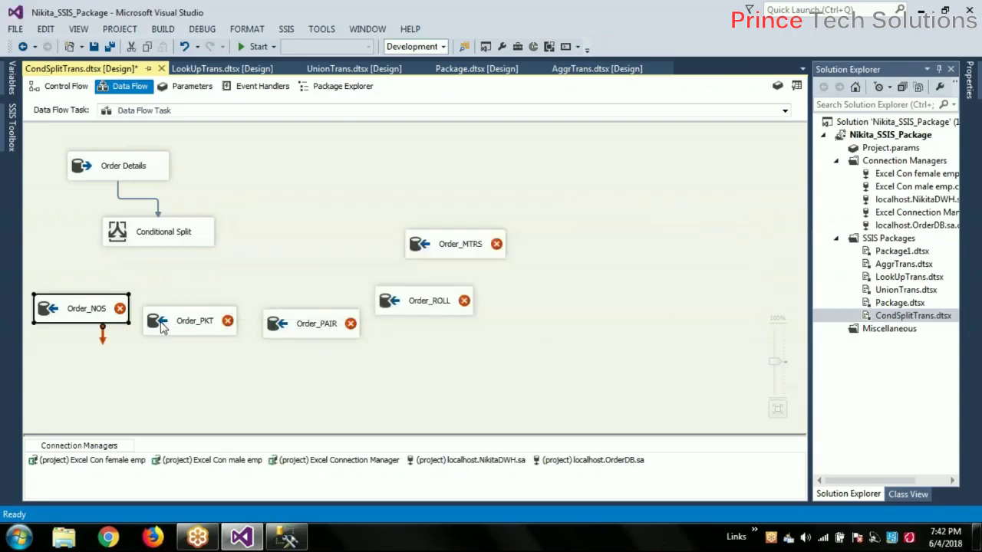
Connect the Conditional Split to the Order_NOS destination using the Case NOS output
left_click(140, 242)
left_click_drag(164, 261, 69, 308)
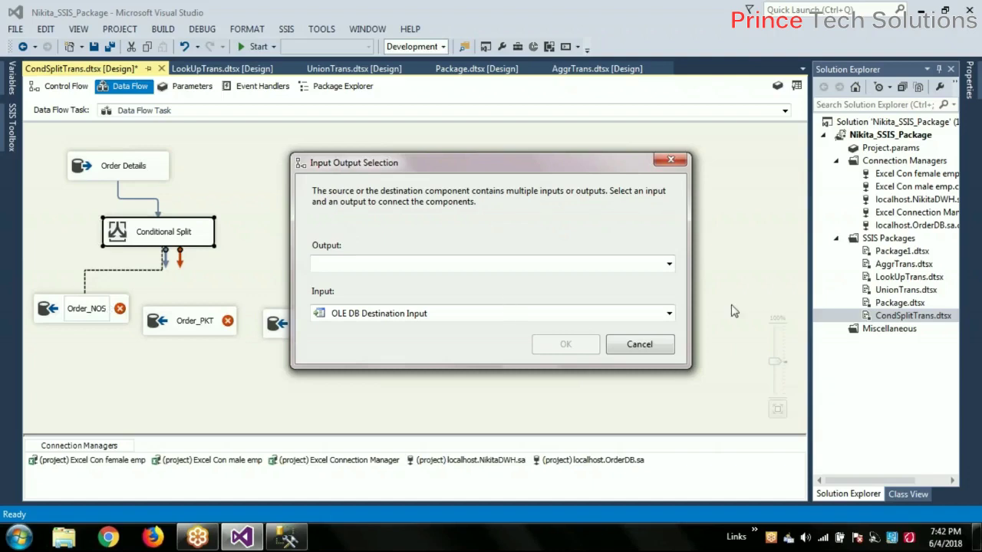
left_click(668, 263)
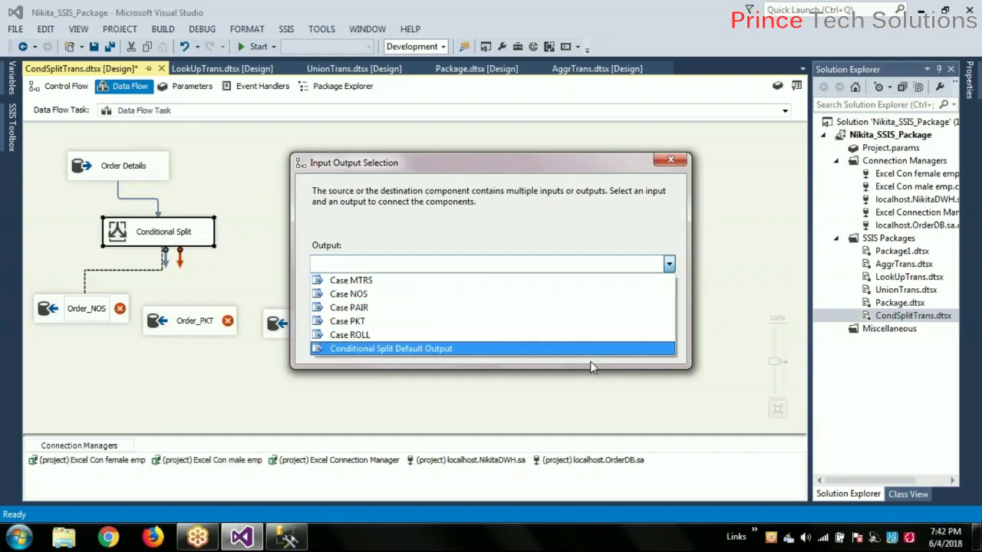
left_click(589, 301)
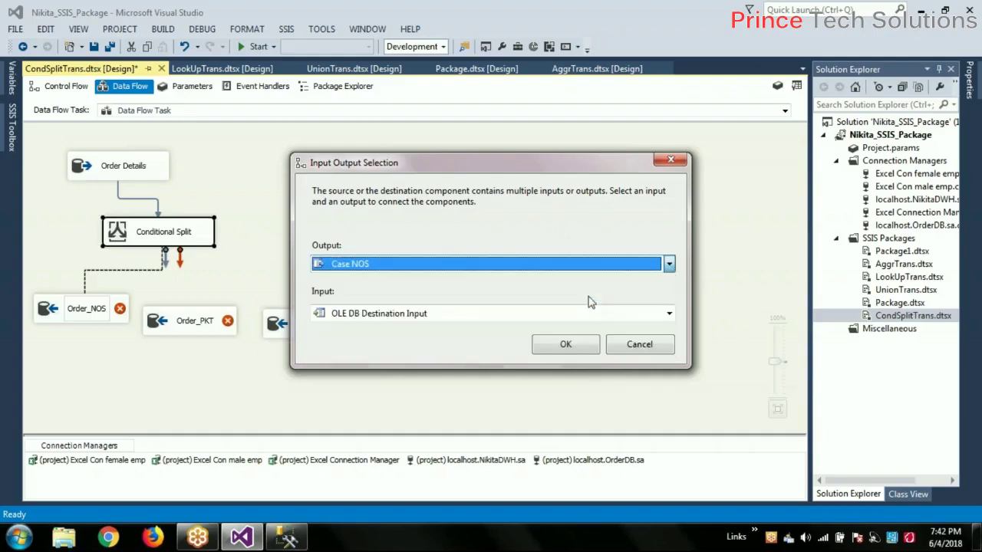
left_click(568, 345)
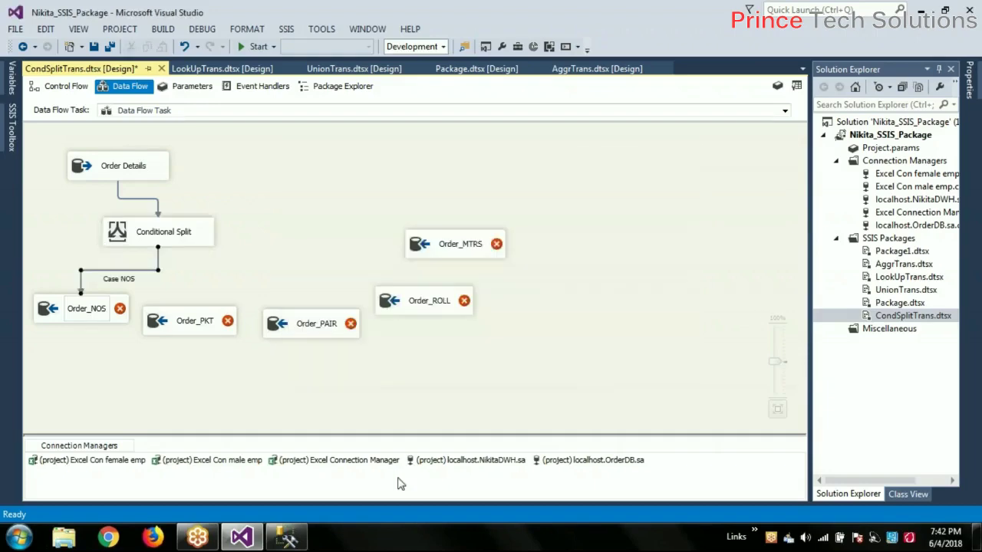
Open the Order_NOS destination's editor and set its data access mode to Table or view, using the localhost.NikitaDWH.sa connection
double_click(64, 314)
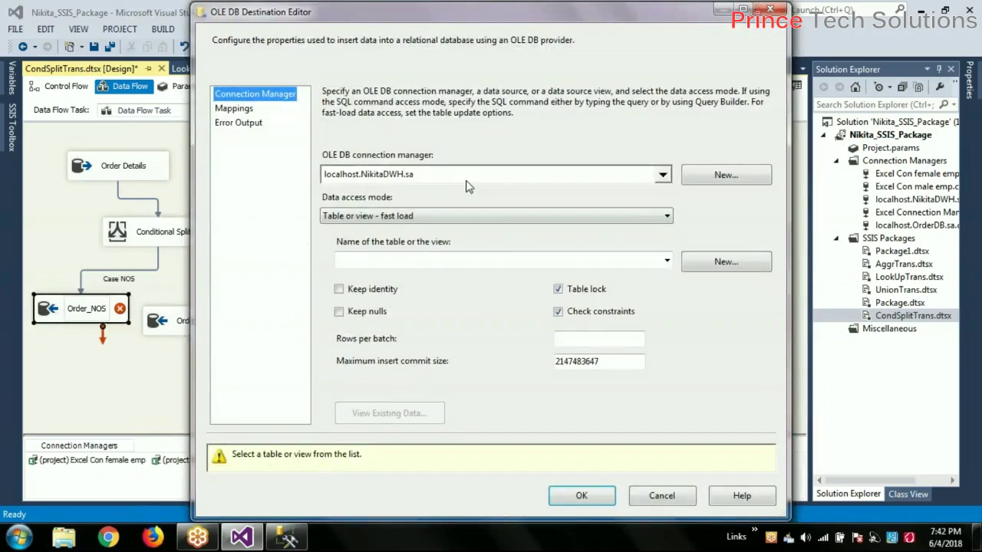
left_click(547, 328)
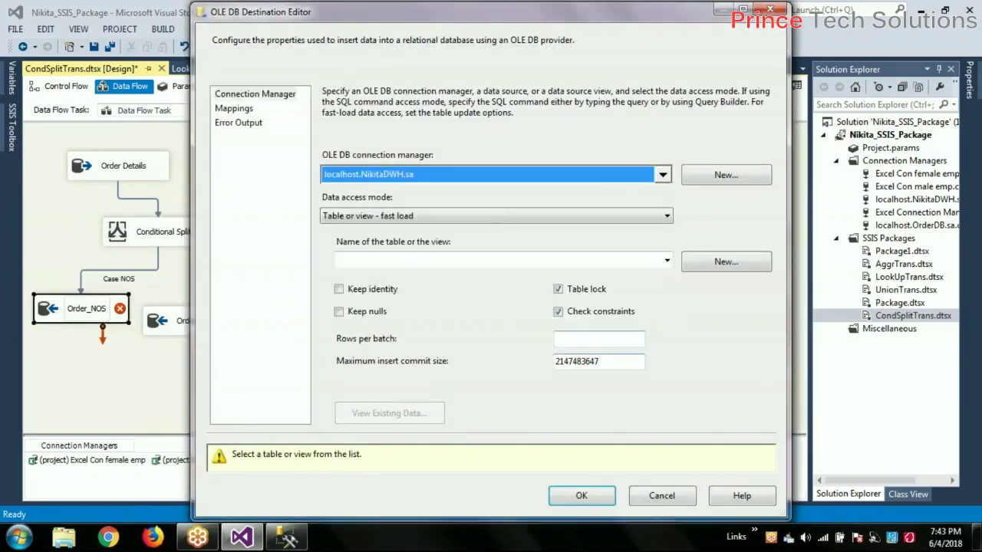
left_click(430, 222)
left_click(426, 230)
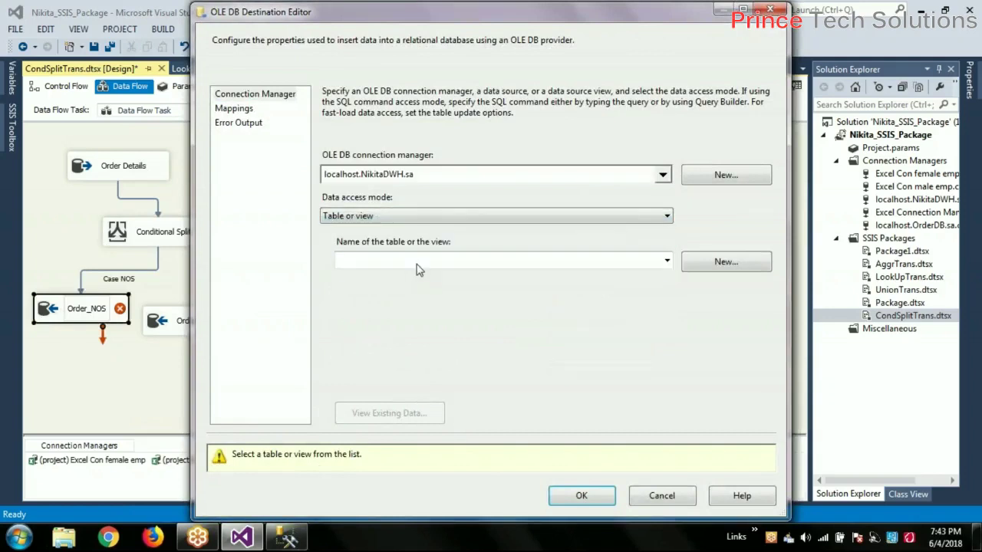
Set the Order_NOS destination's table to [dbo].[Order_NOS] and preview its existing data
left_click(417, 268)
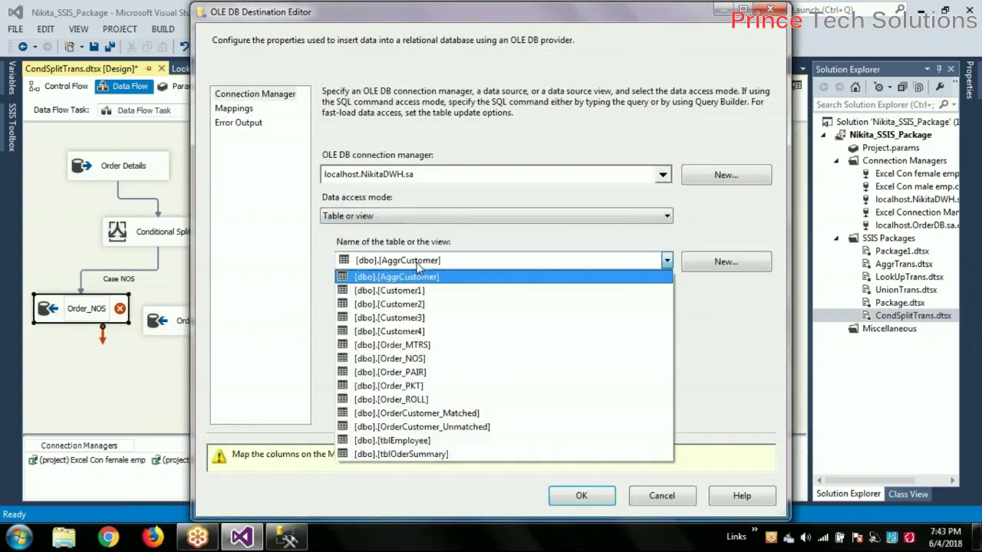
left_click(430, 363)
left_click(400, 415)
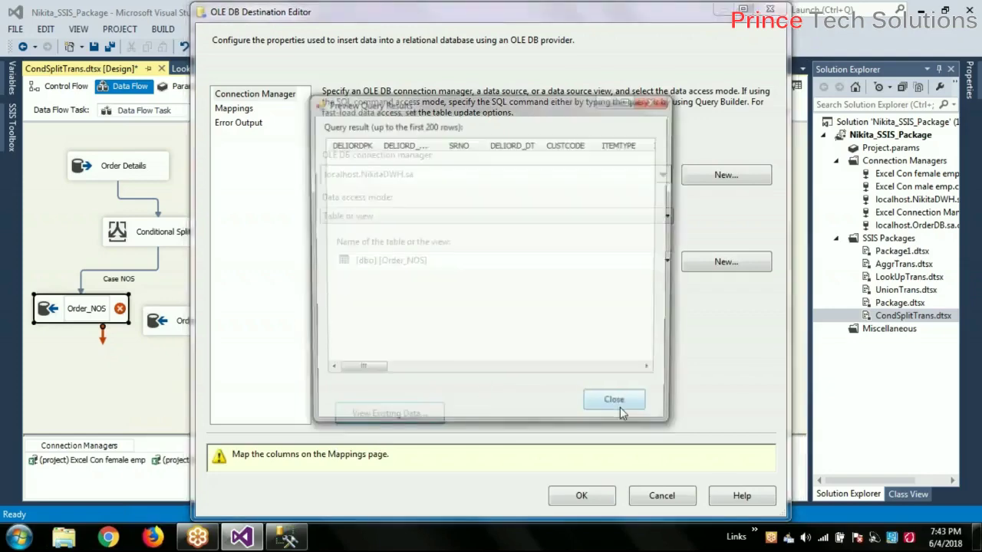
left_click(619, 406)
Map the input columns to the same-named Order_NOS table columns, check the mappings through ORDPK and apply the destination settings
left_click(229, 113)
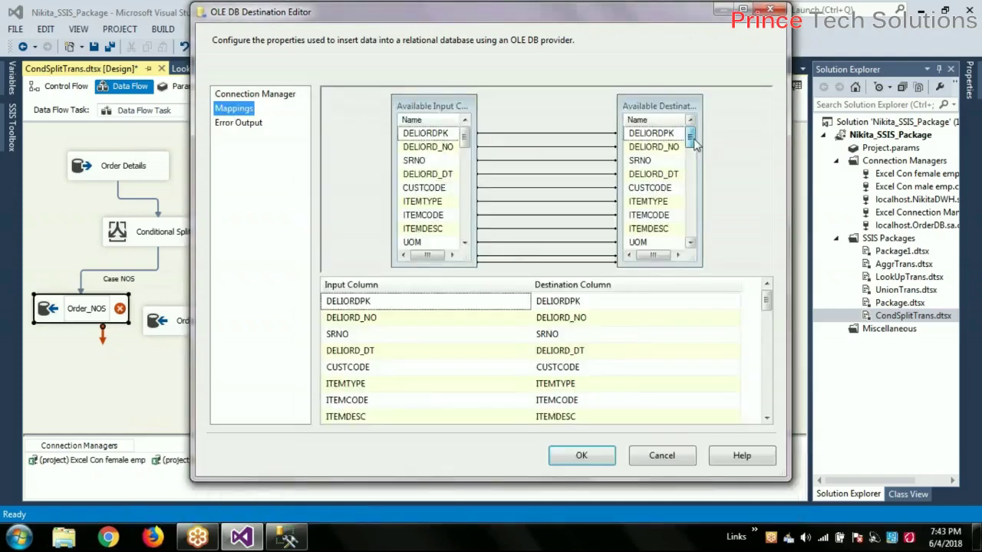
left_click(690, 242)
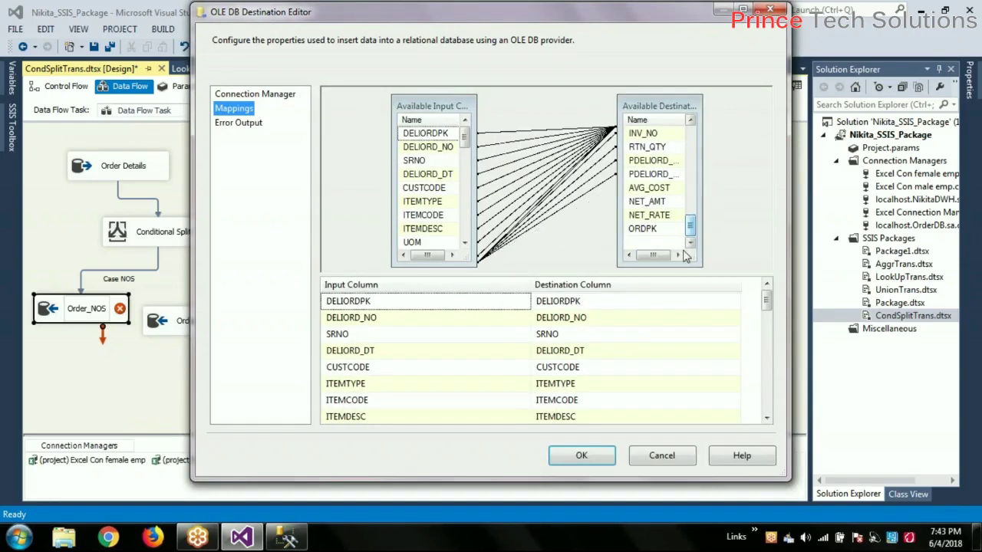
left_click(469, 173)
left_click_drag(467, 167, 471, 235)
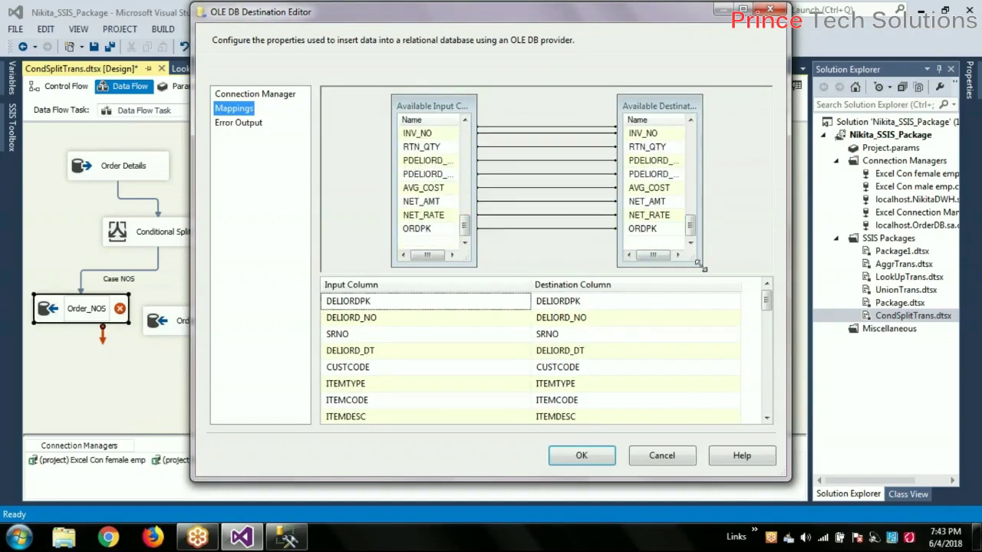
left_click(581, 457)
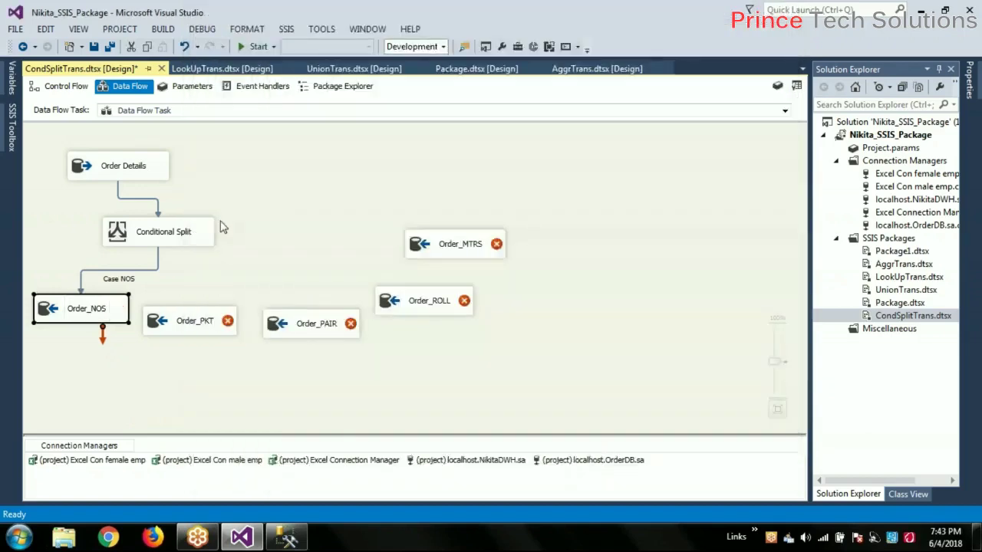
Connect the Conditional Split to the Order_PKT destination using the Case PKT output
left_click(180, 240)
left_click_drag(168, 265, 182, 325)
left_click(477, 277)
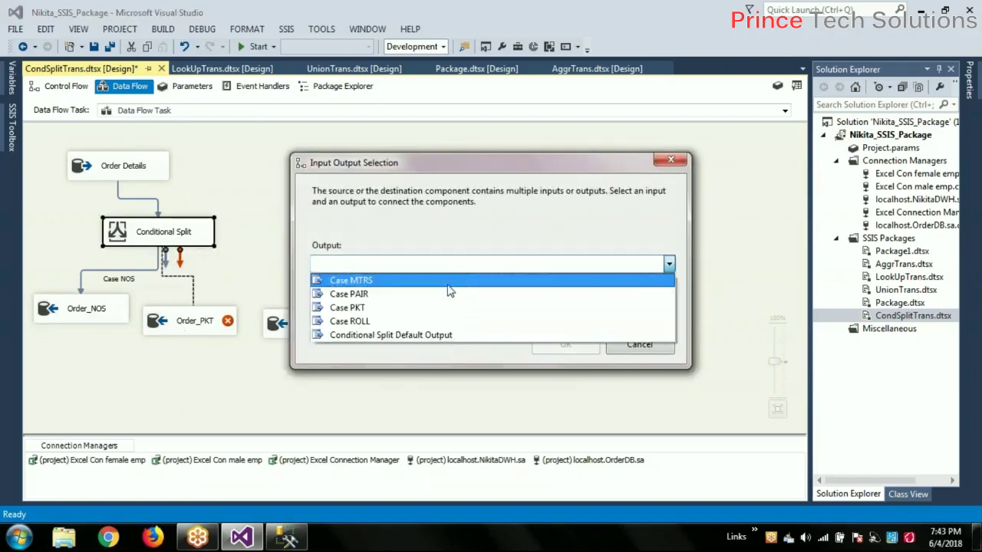
left_click(432, 312)
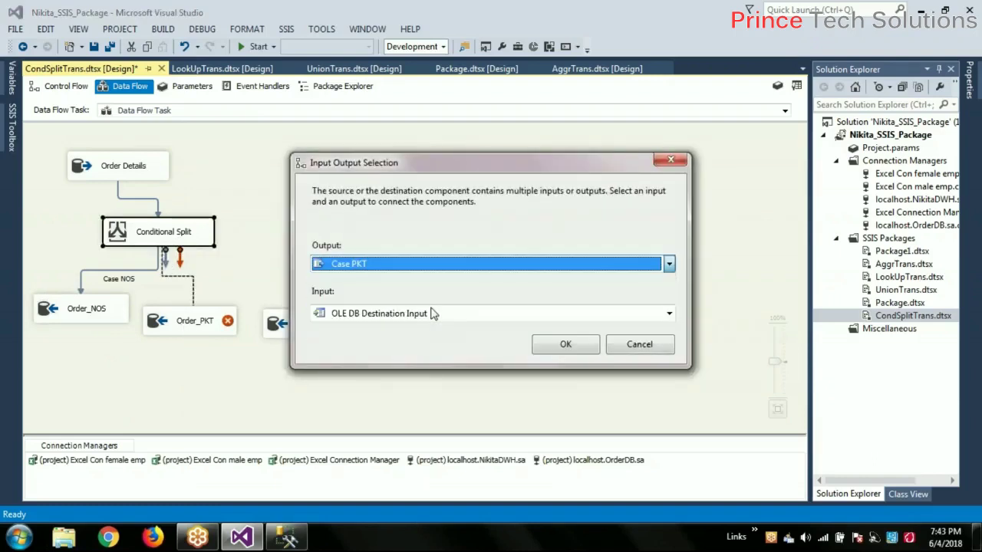
left_click(565, 344)
Configure the Order_PKT destination with Table or view access to [dbo].[Order_PKT] and map its columns by matching names
double_click(171, 329)
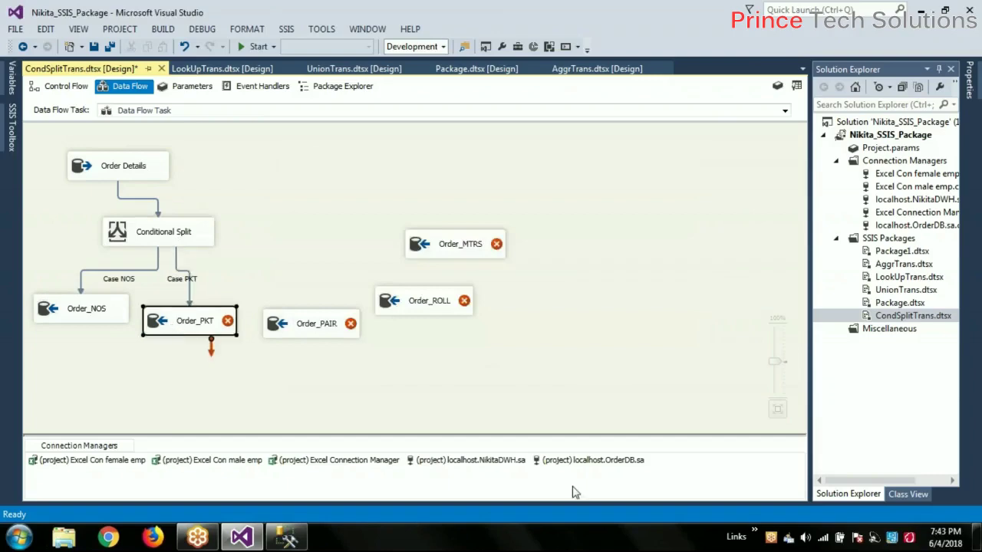
left_click(451, 216)
left_click(441, 224)
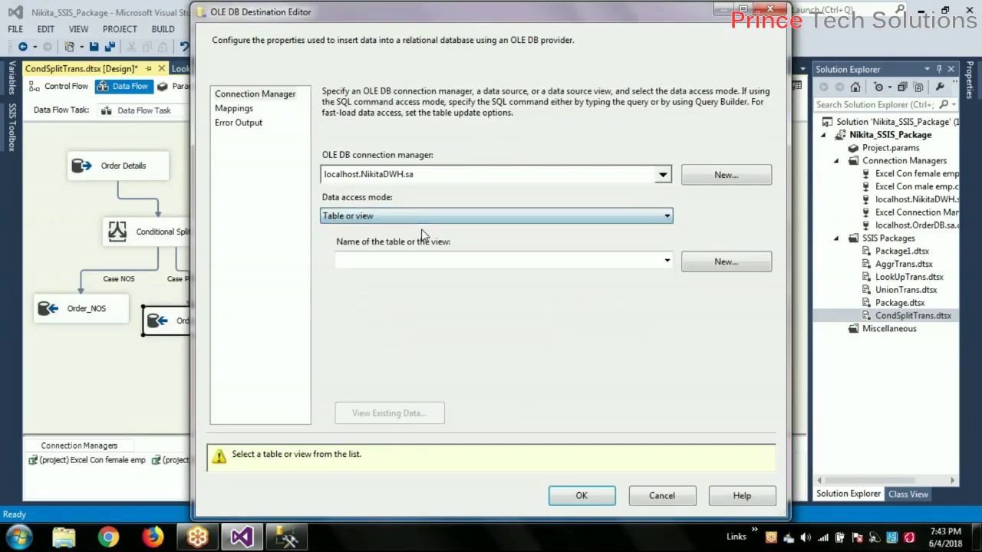
left_click(413, 263)
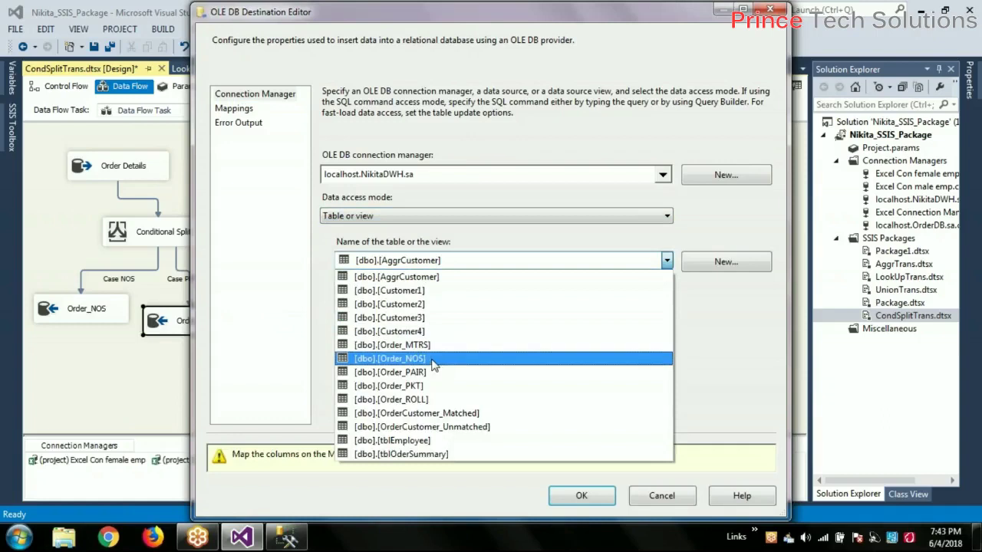
left_click(433, 388)
left_click(234, 110)
left_click_drag(692, 134, 694, 244)
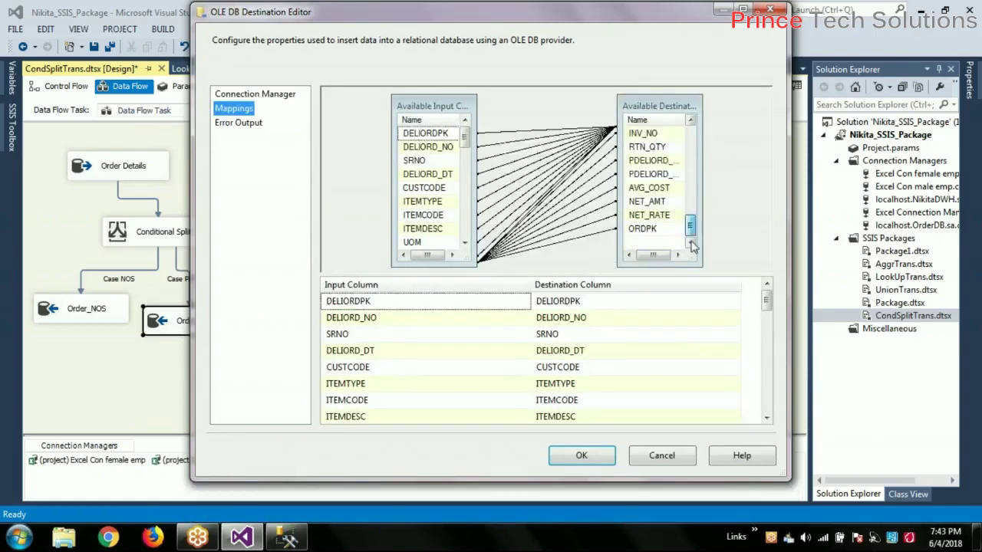
left_click(599, 461)
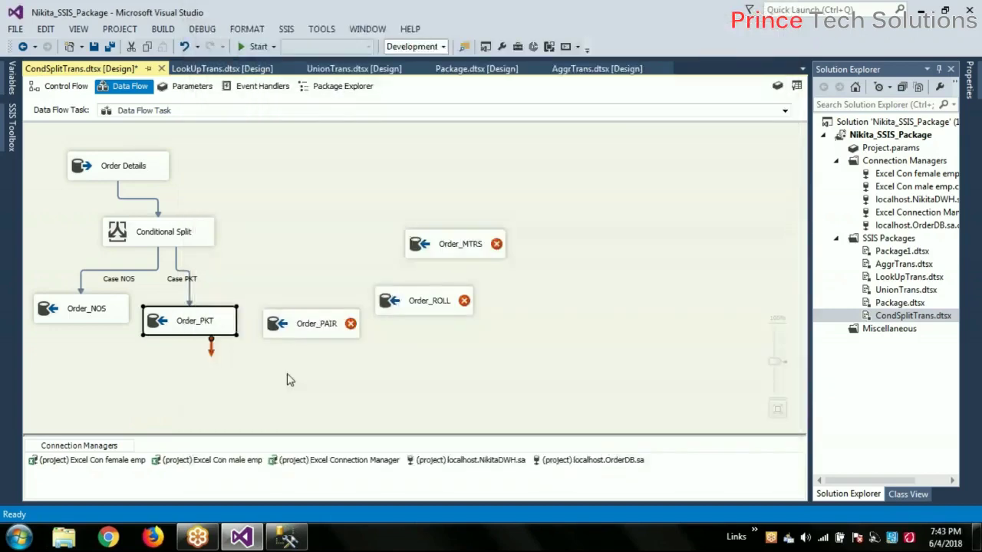
left_click(287, 328)
double_click(287, 328)
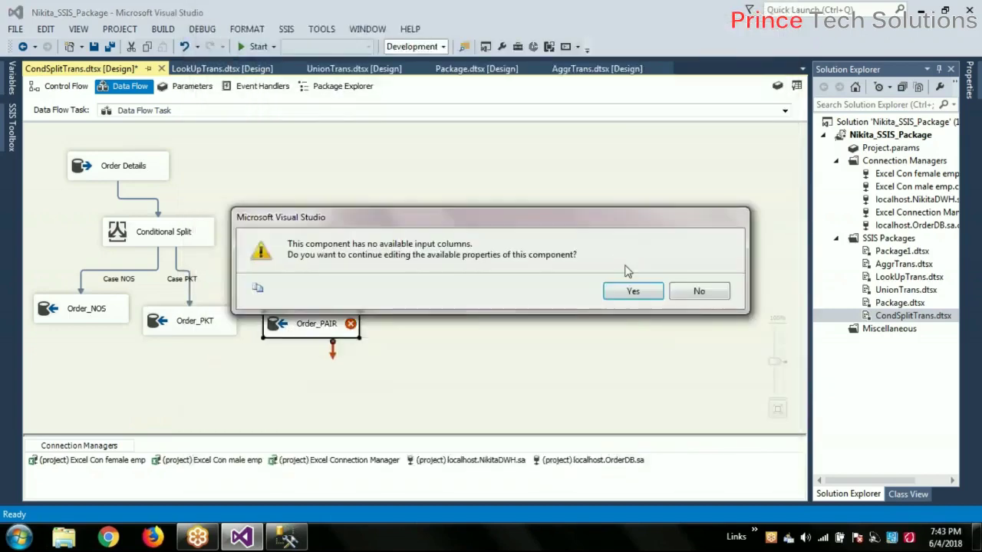
left_click(629, 290)
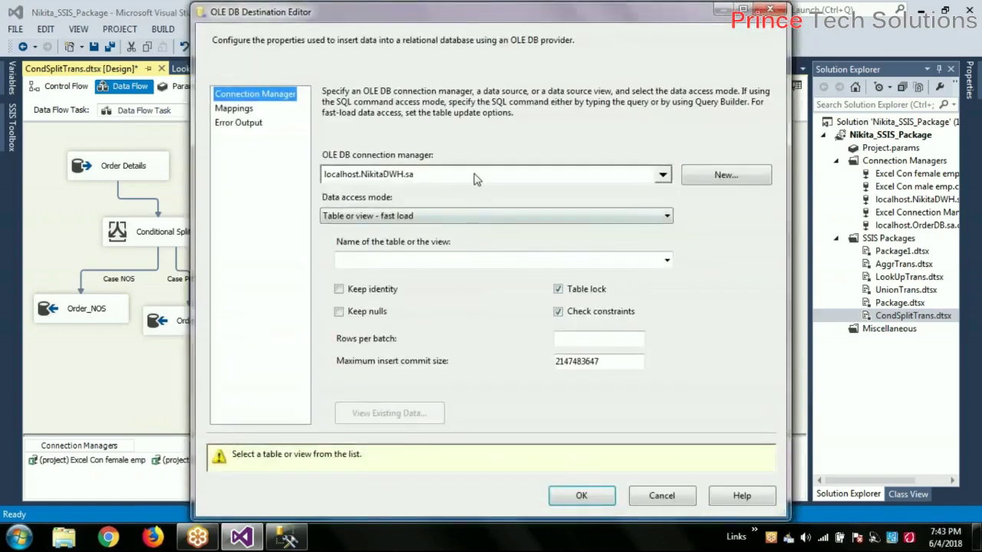
left_click(476, 175)
left_click(546, 328)
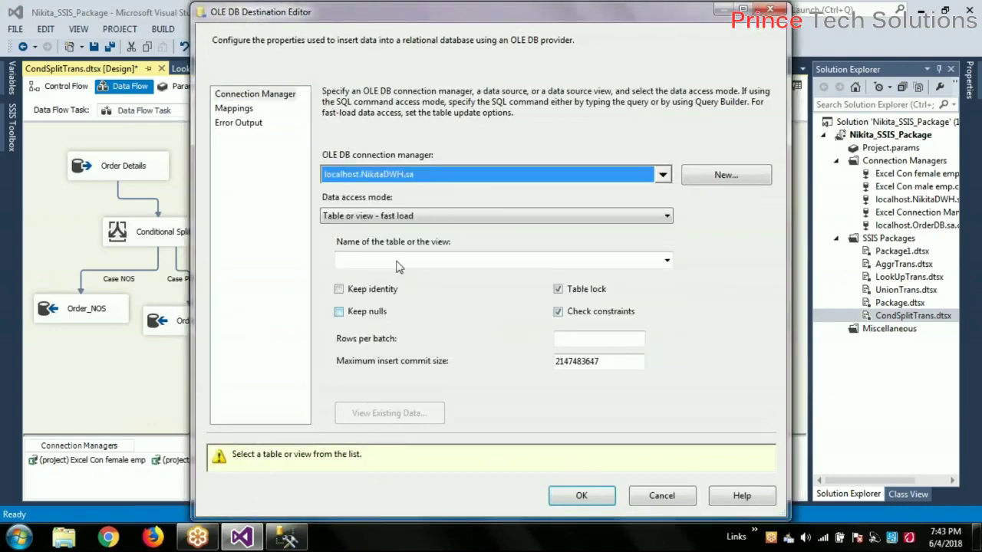
left_click(387, 218)
left_click(383, 228)
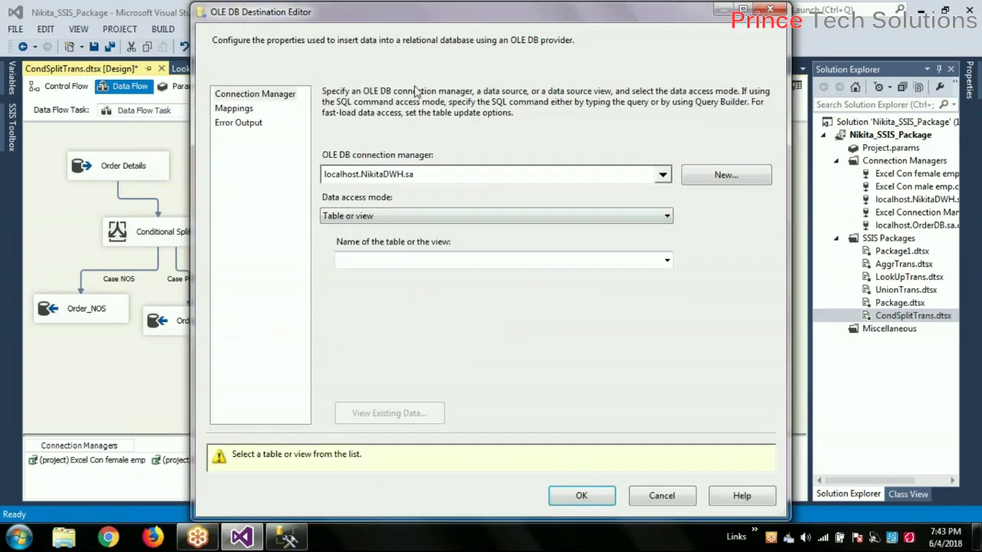
left_click_drag(426, 15, 572, 51)
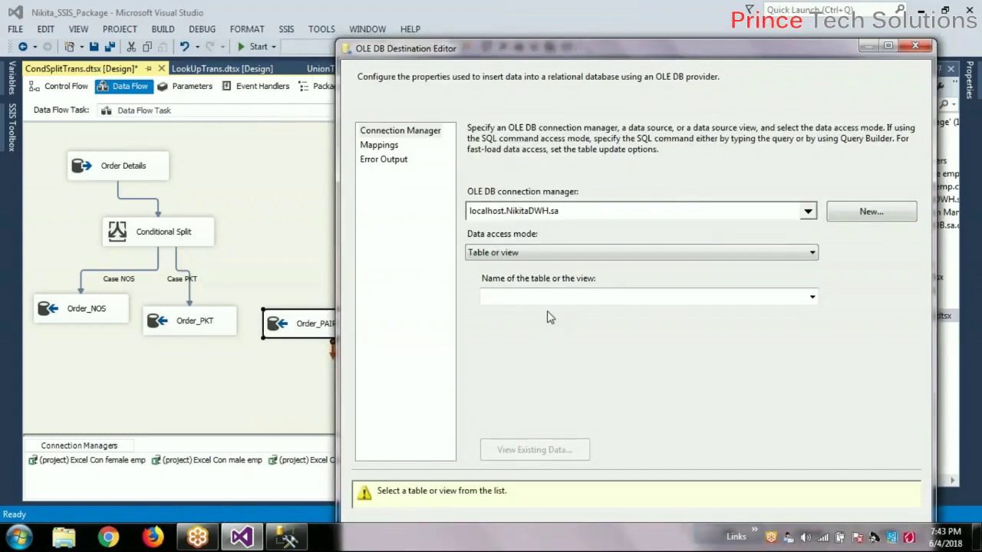
left_click_drag(729, 40, 556, 1)
left_click(618, 499)
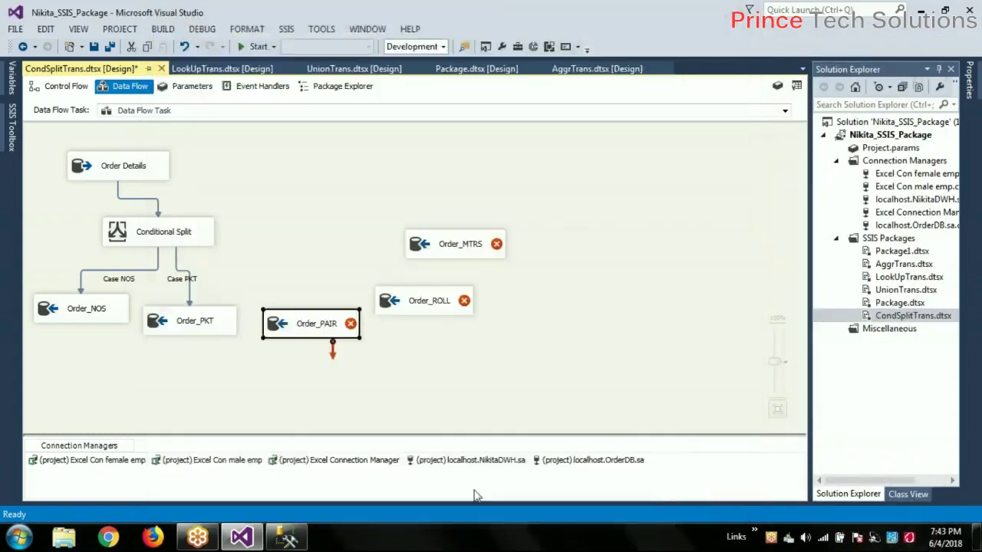
Connect the Conditional Split to the Order_PAIR destination using the Case PAIR output
left_click(192, 244)
left_click_drag(166, 253, 278, 325)
left_click(463, 265)
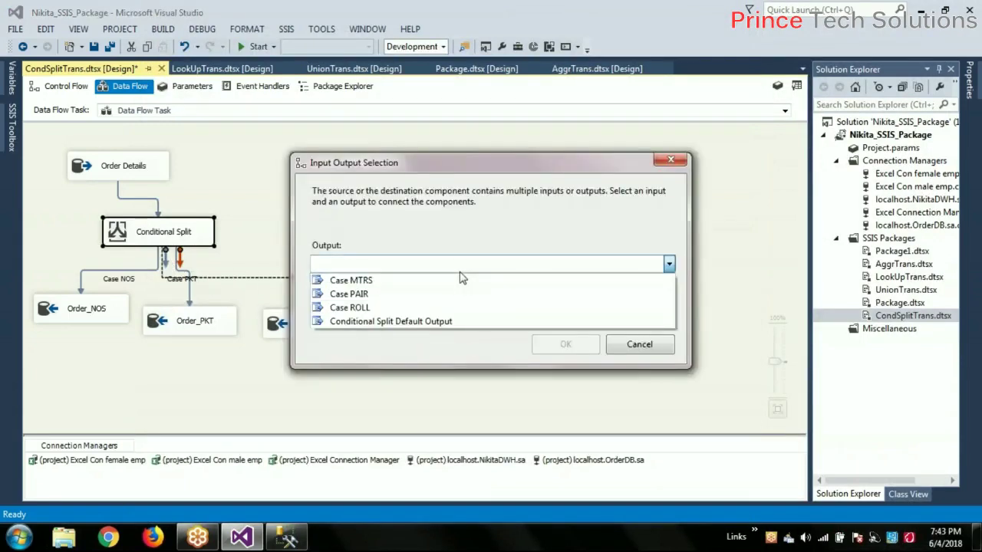
left_click(420, 296)
left_click(564, 345)
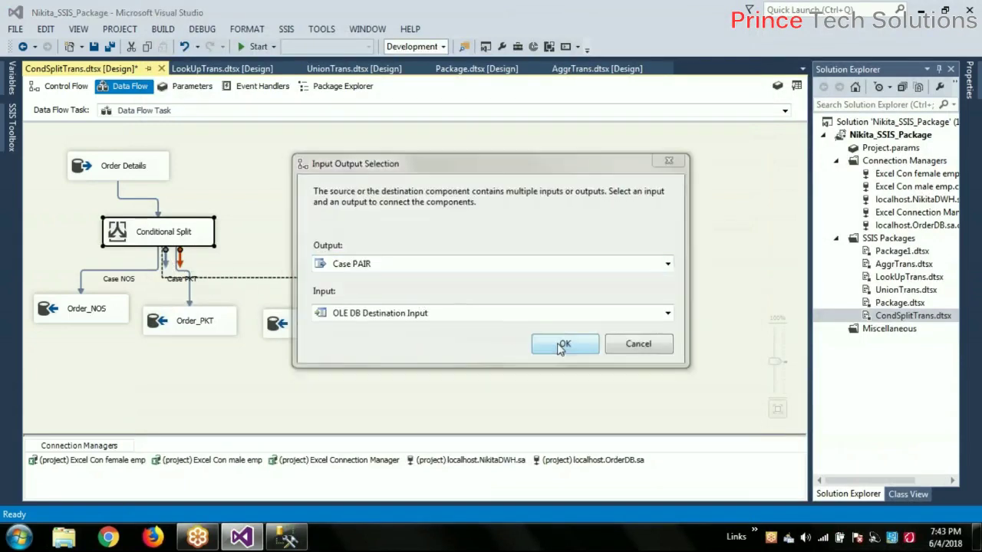
Configure the Order_PAIR destination with Table or view access to [dbo].[Order_PAIR] and map its columns by matching names
left_click(287, 326)
double_click(287, 327)
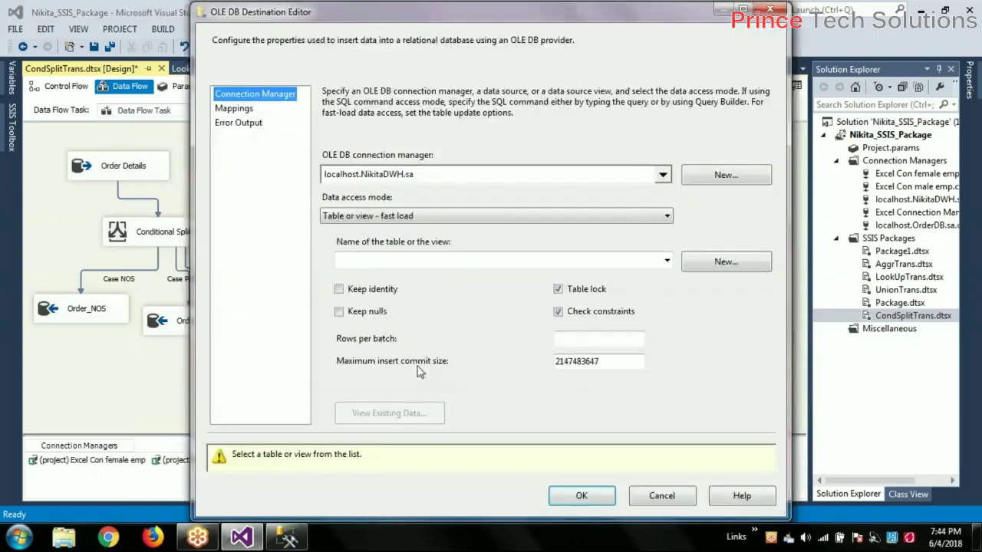
left_click(376, 217)
left_click(378, 230)
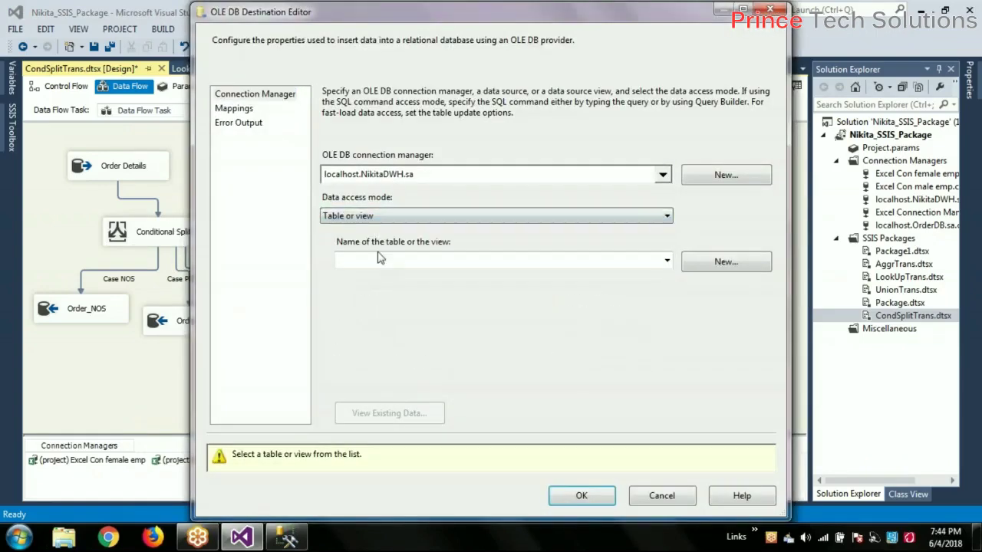
left_click(380, 260)
left_click(432, 372)
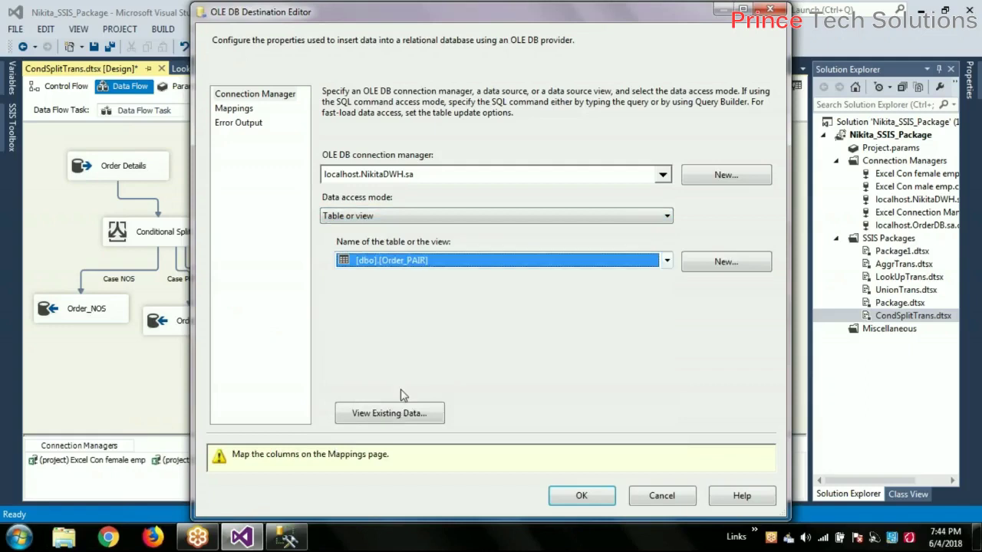
left_click(233, 108)
left_click(585, 456)
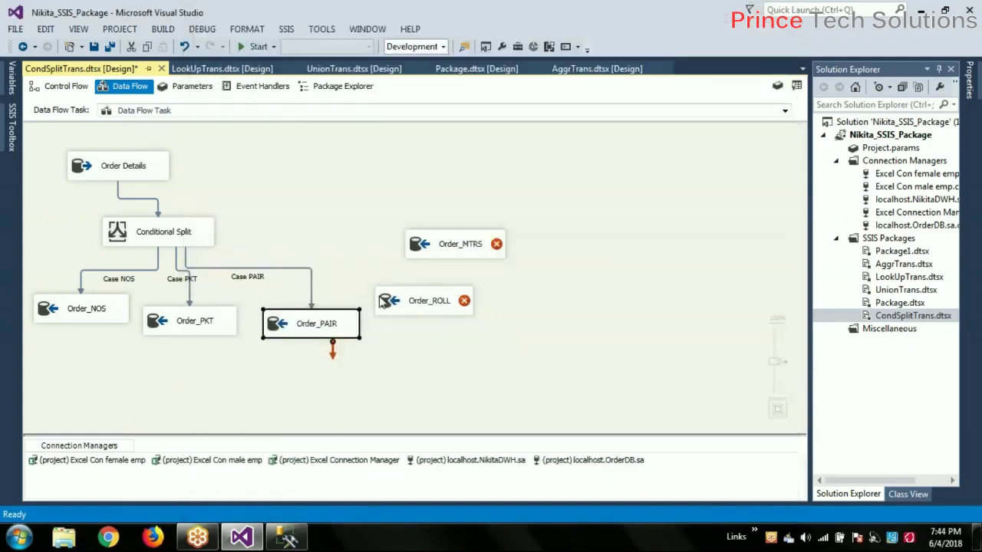
Connect the Conditional Split to the Order_ROLL destination using the Case ROLL output
left_click(193, 242)
left_click_drag(165, 254, 405, 309)
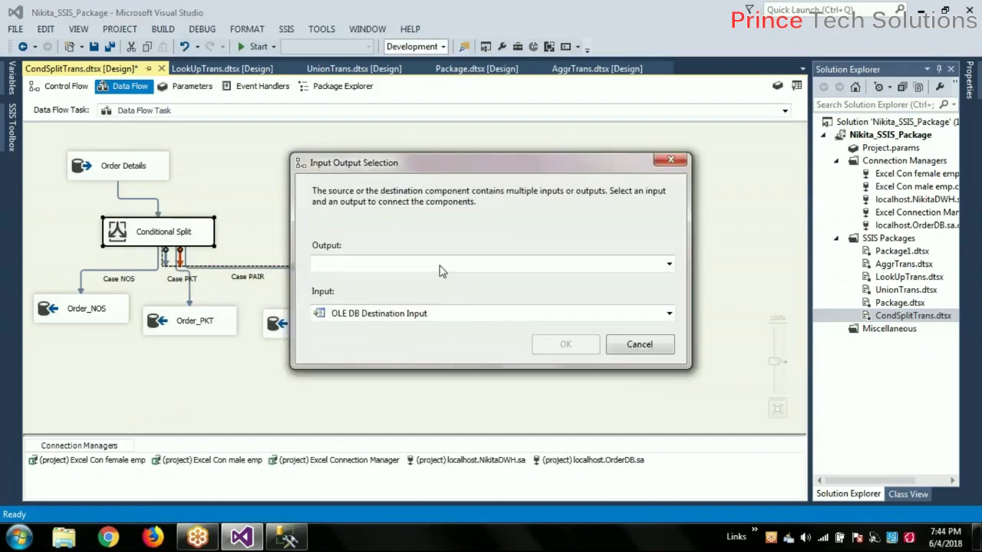
left_click(442, 265)
left_click(388, 296)
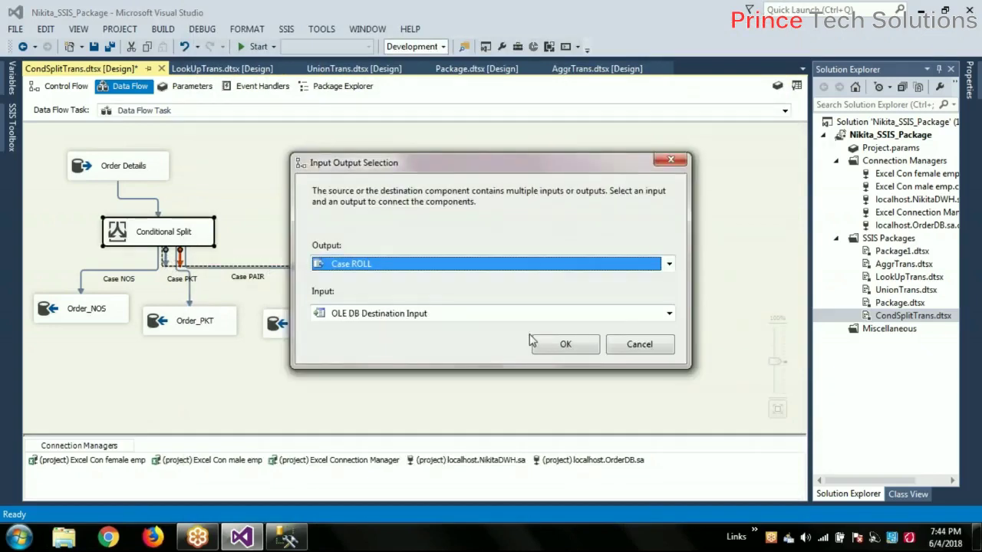
left_click(566, 344)
Configure the Order_ROLL destination with Table or view access to [dbo].[Order_ROLL] and map its columns by matching names
left_click(416, 307)
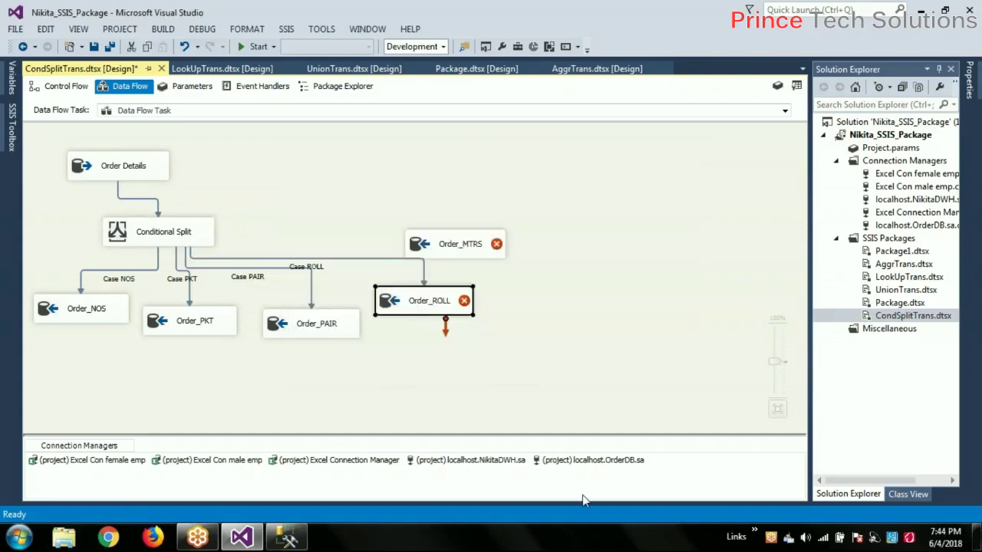
left_click(423, 217)
left_click(399, 228)
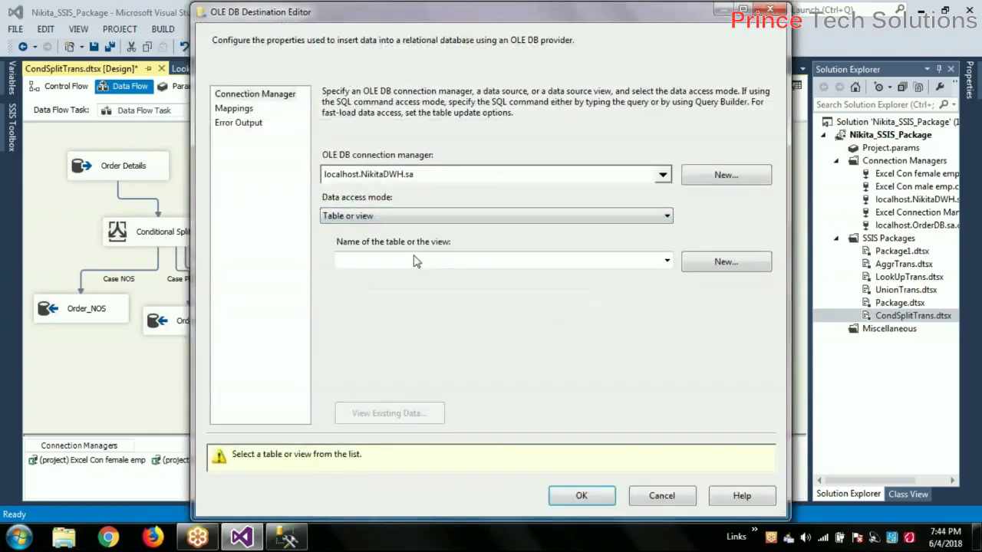
left_click(413, 262)
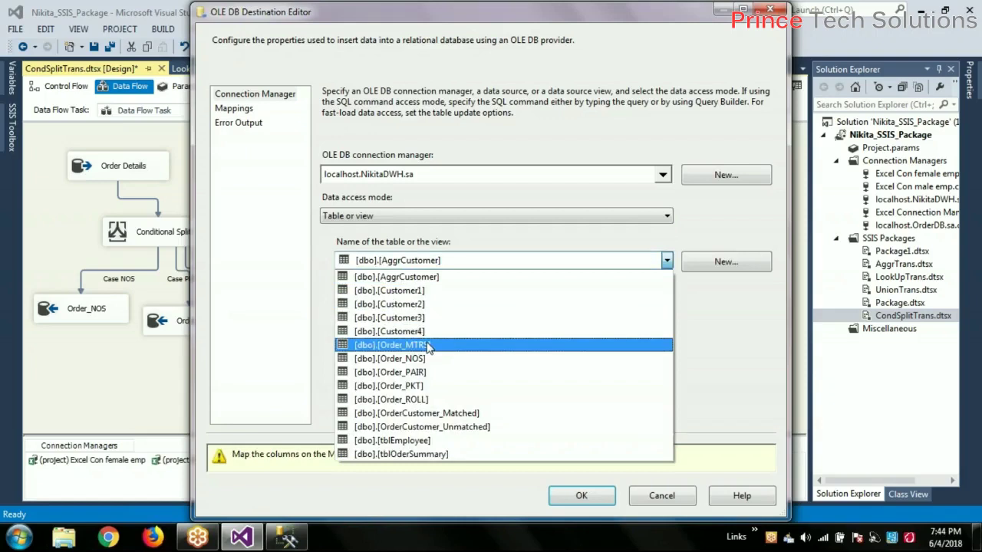
left_click(410, 400)
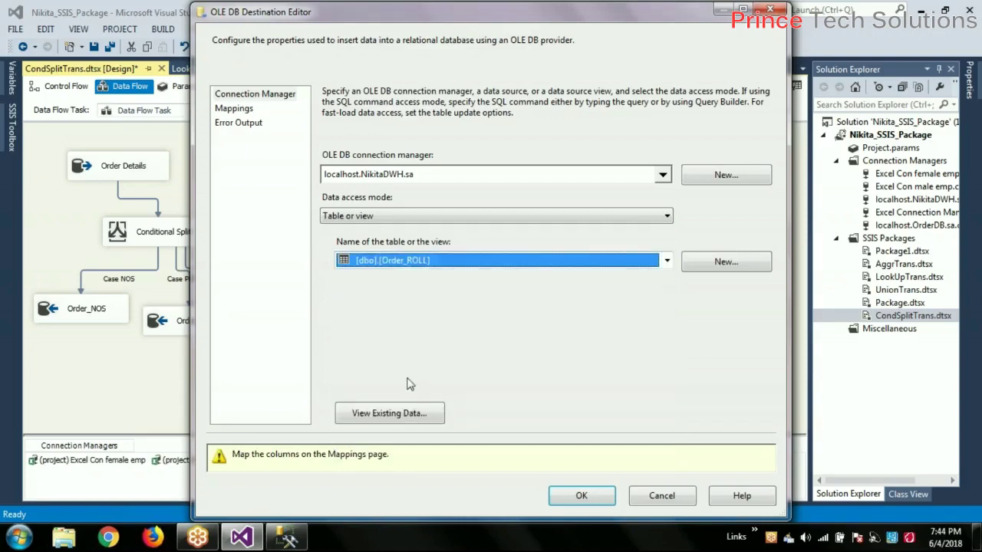
left_click(240, 111)
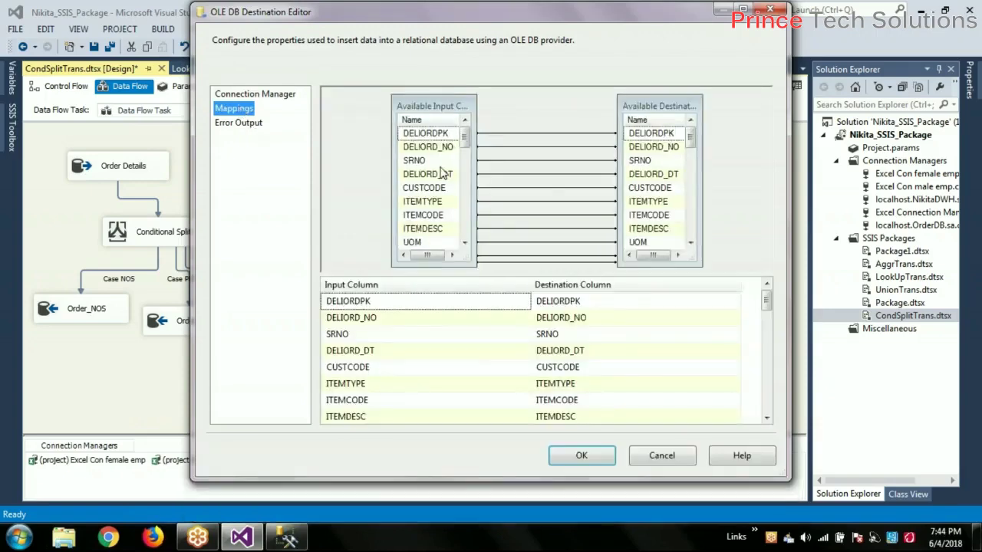
left_click(589, 455)
Move the Order_MTRS destination slightly upward and connect the Conditional Split to it using the Case MTRS output
left_click(557, 371)
left_click_drag(473, 256, 478, 250)
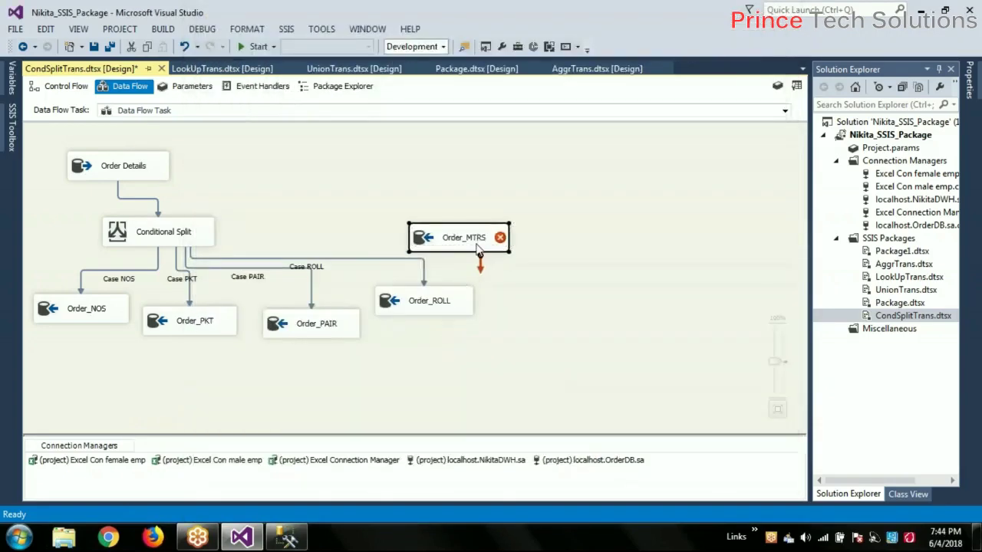
left_click(198, 235)
left_click_drag(165, 253, 459, 246)
left_click(431, 268)
left_click(405, 282)
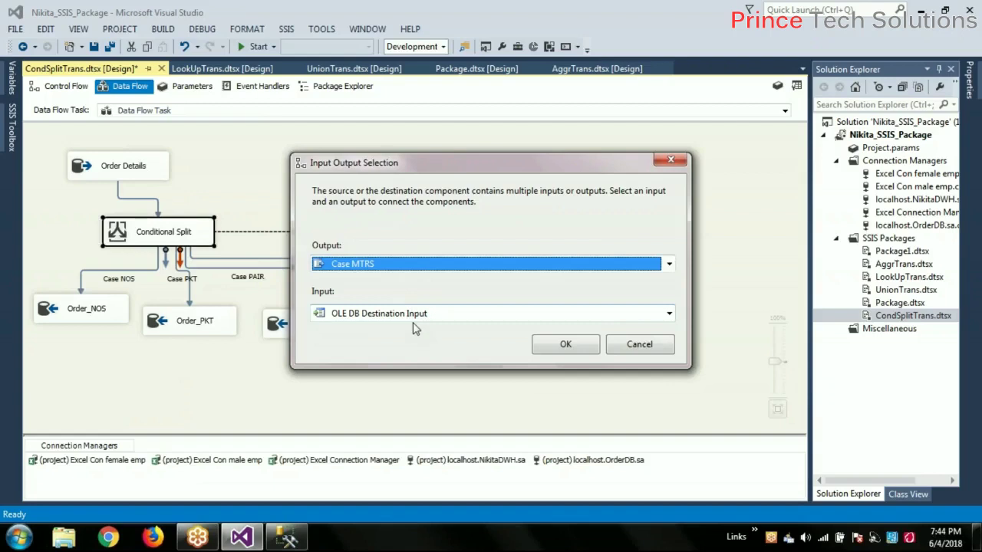
left_click(548, 345)
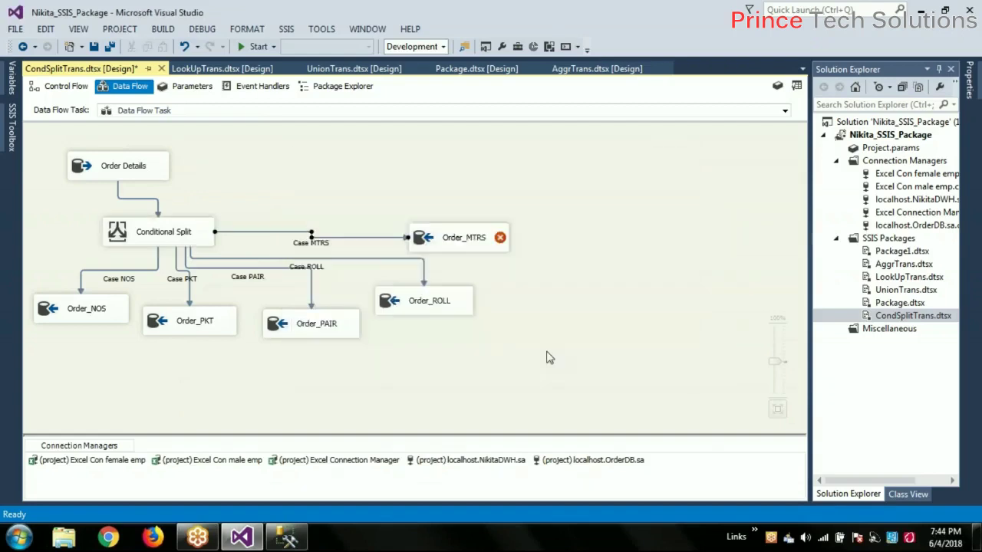
Configure the Order_MTRS destination with Table or view access to [dbo].[Order_MTRS], preview its existing data, and map the columns by matching names
double_click(449, 243)
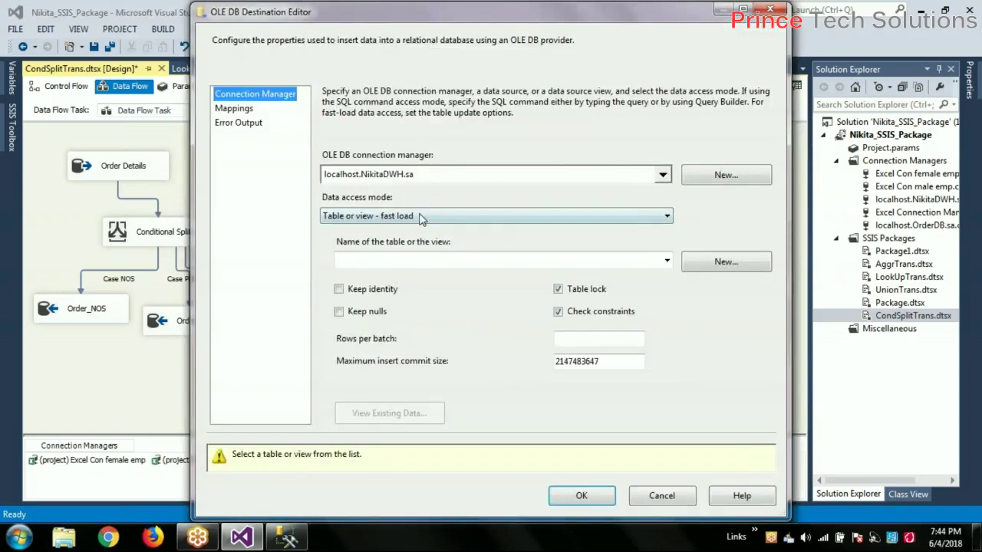
left_click(420, 217)
left_click(421, 228)
left_click(421, 260)
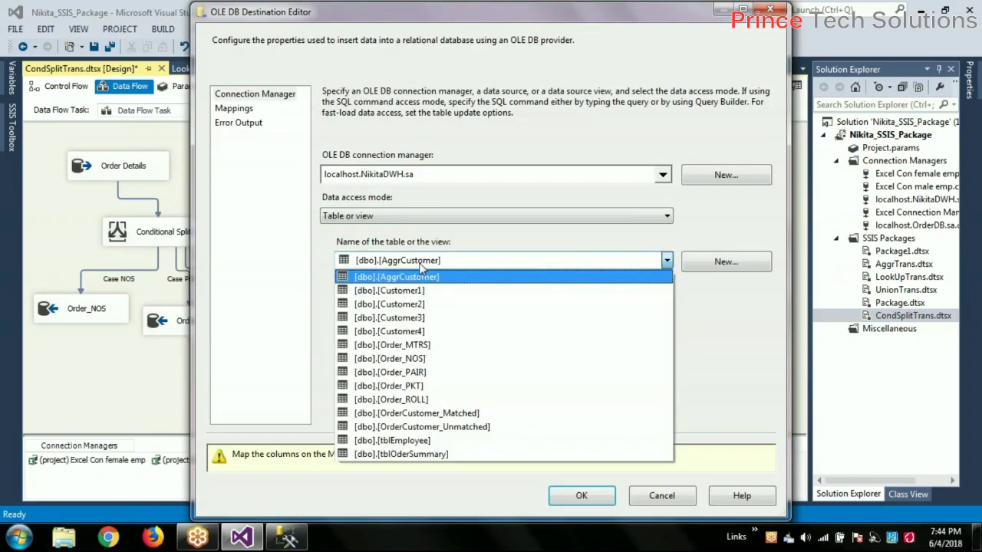
left_click(431, 347)
left_click(385, 421)
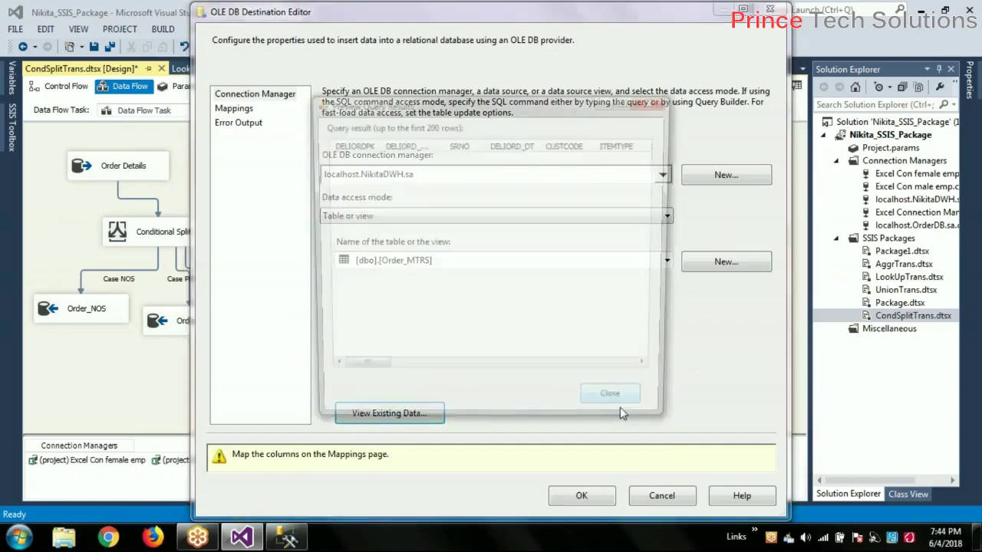
left_click(618, 407)
left_click(234, 109)
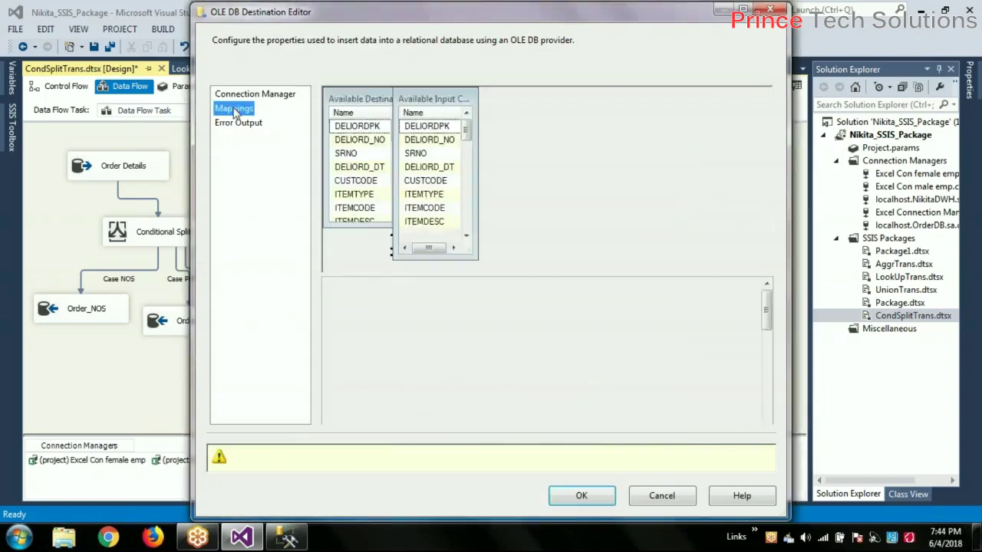
left_click(599, 459)
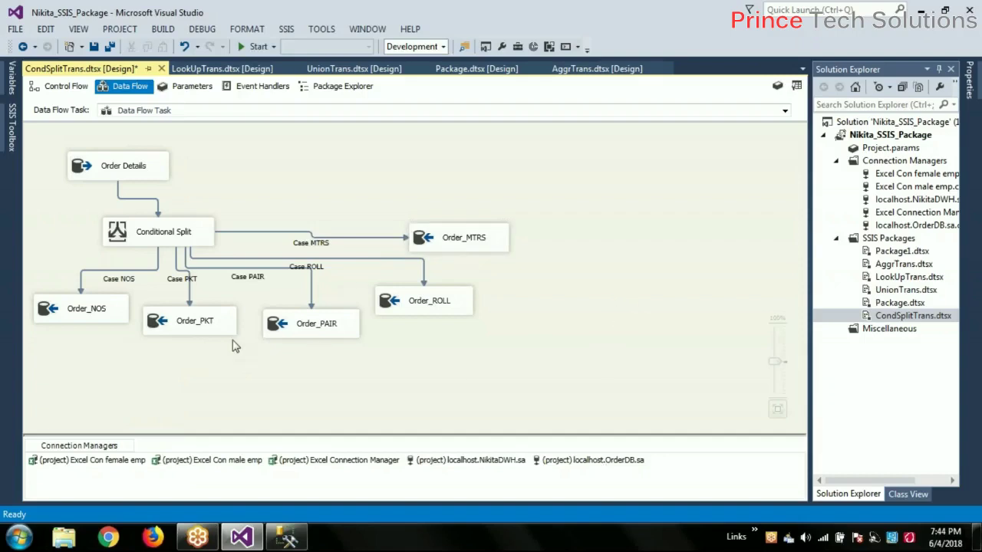
Rearrange the Order_NOS, Order_PKT, Order_PAIR, Order_ROLL and Order_MTRS destinations in a fan below the Conditional Split so their connectors and labels are readable
left_click_drag(185, 326, 162, 362)
left_click_drag(297, 336, 260, 384)
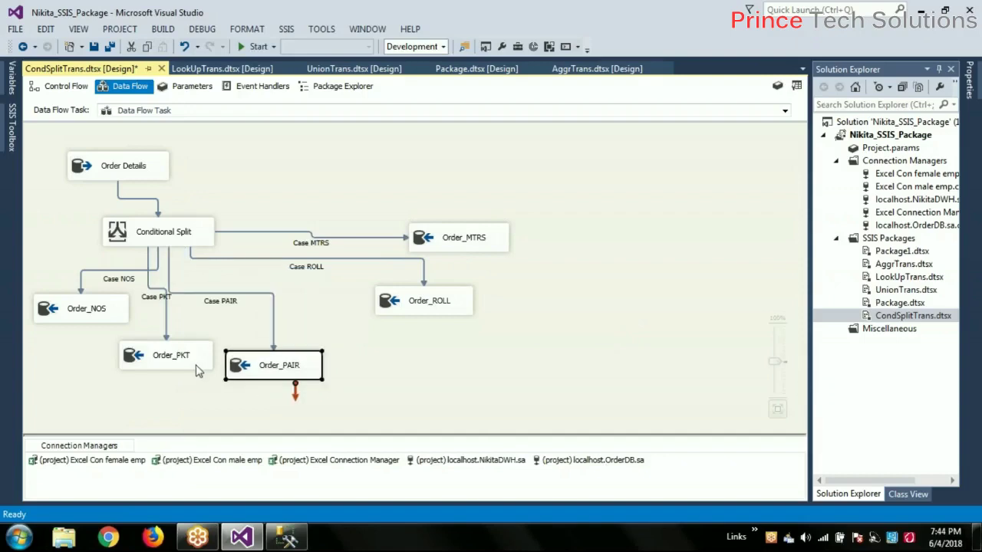
left_click_drag(165, 359, 173, 359)
left_click_drag(97, 309, 77, 346)
left_click(182, 347)
left_click_drag(181, 349, 170, 367)
left_click_drag(280, 371, 272, 366)
left_click_drag(418, 310, 358, 336)
left_click_drag(477, 243, 457, 293)
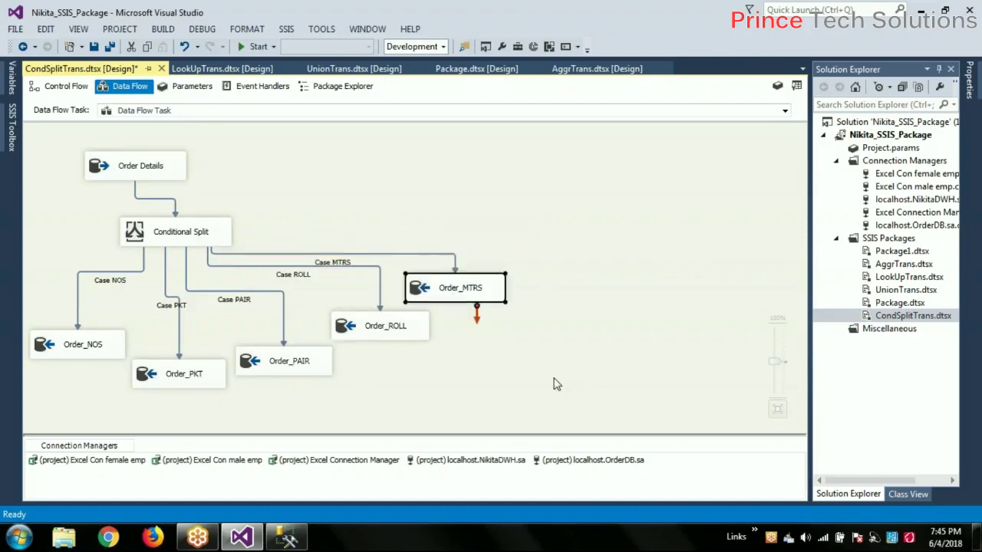
left_click(597, 388)
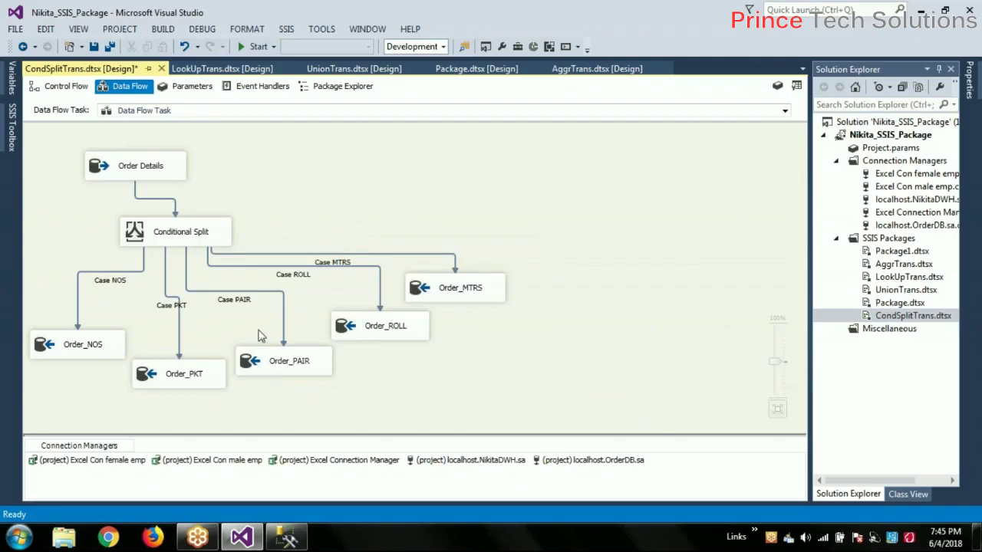
Save the CondSplitTrans.dtsx package and set it as the startup object
left_click(94, 46)
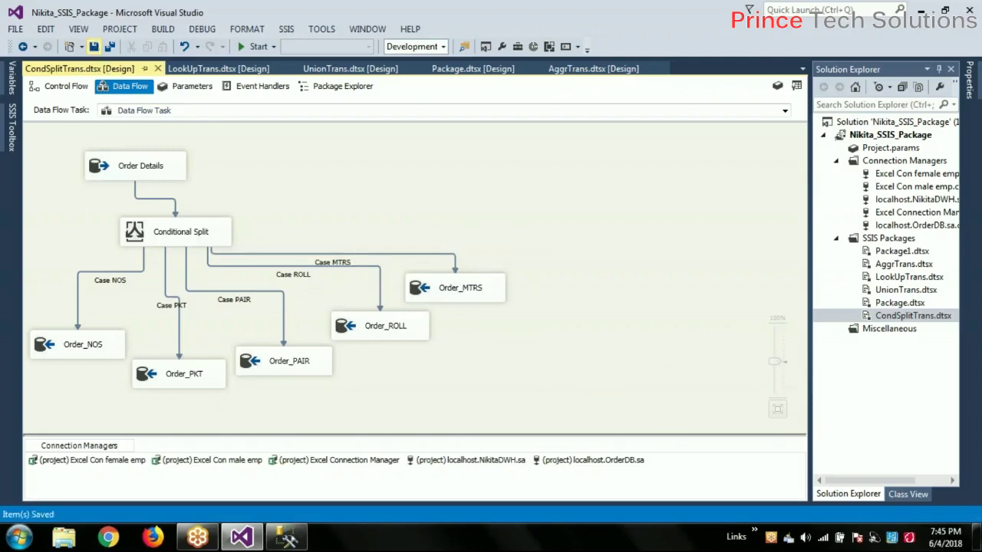
right_click(894, 320)
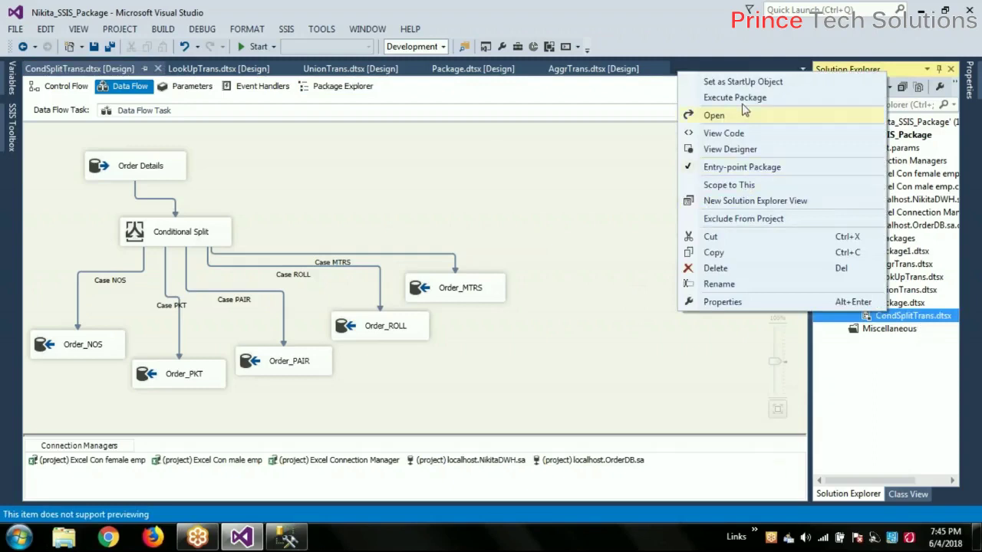
left_click(760, 84)
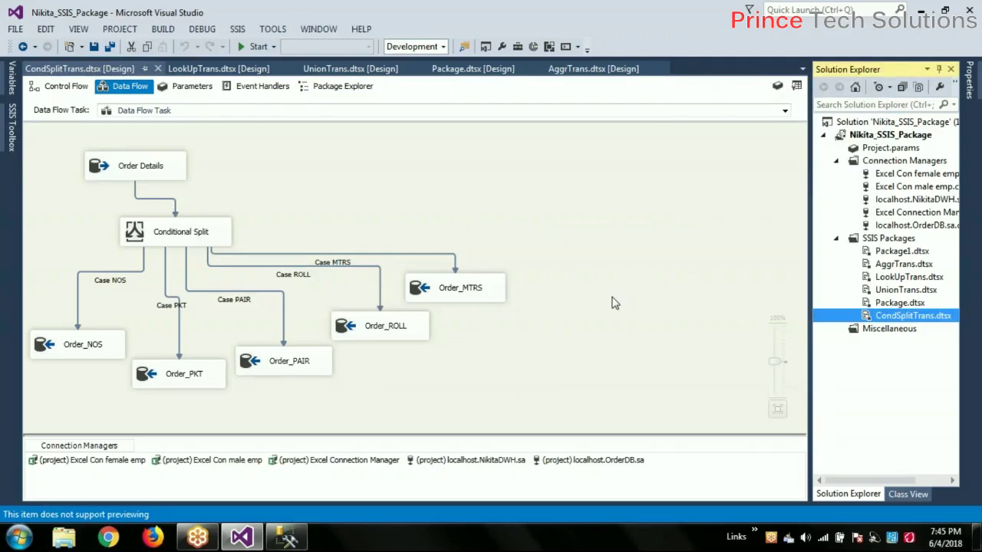
Switch to SQL Server Management Studio and review the Order_Details row counts grouped by UOM
left_click(290, 537)
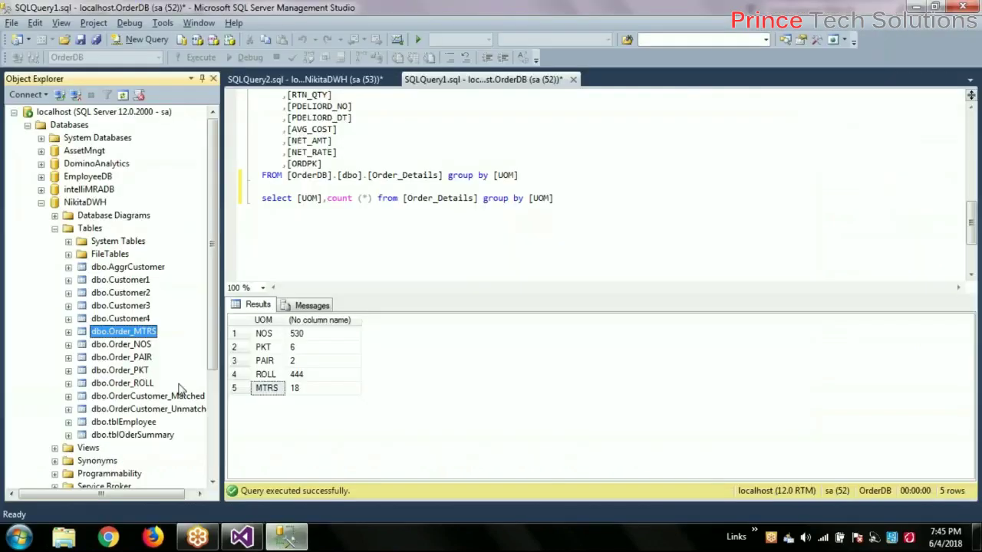
left_click(315, 338)
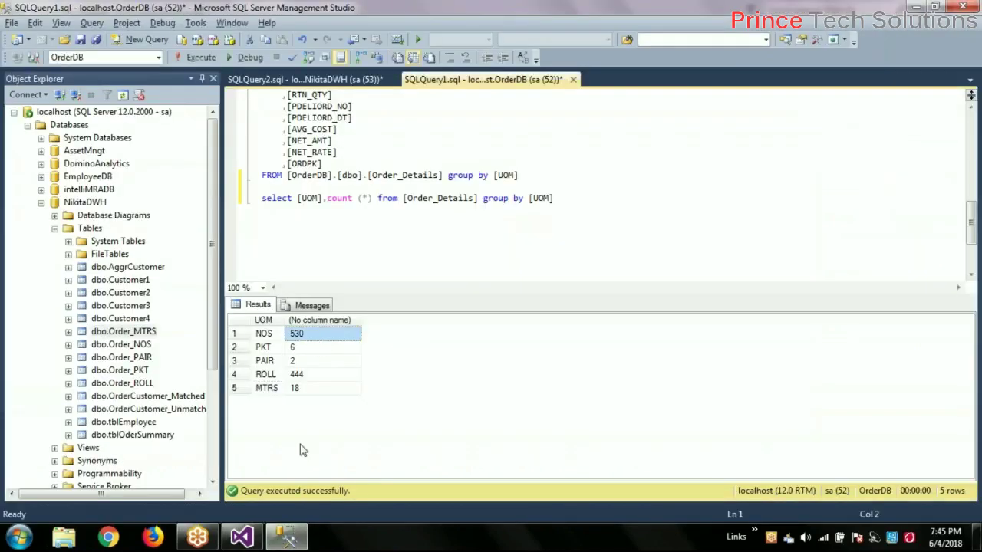
left_click(287, 537)
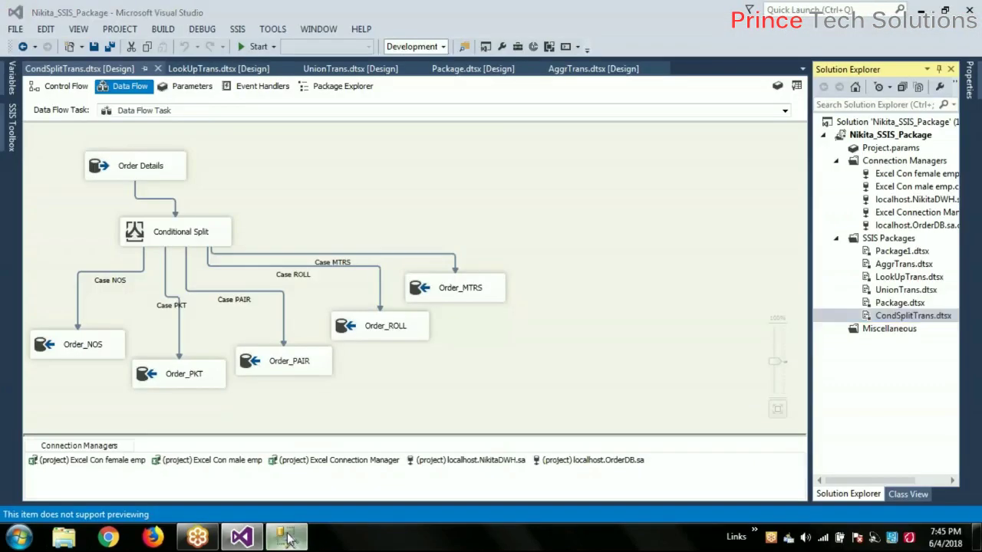
left_click(287, 536)
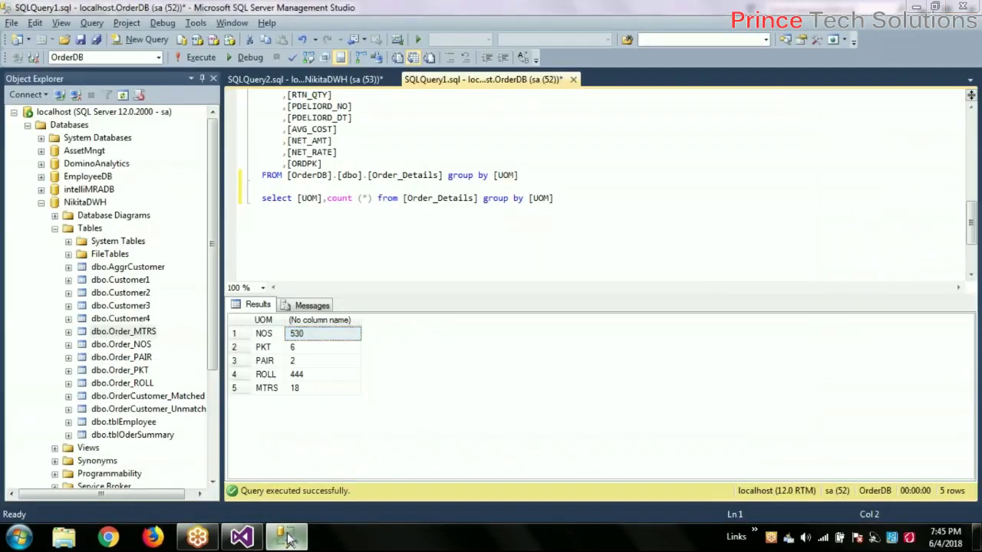
left_click(287, 536)
left_click(288, 537)
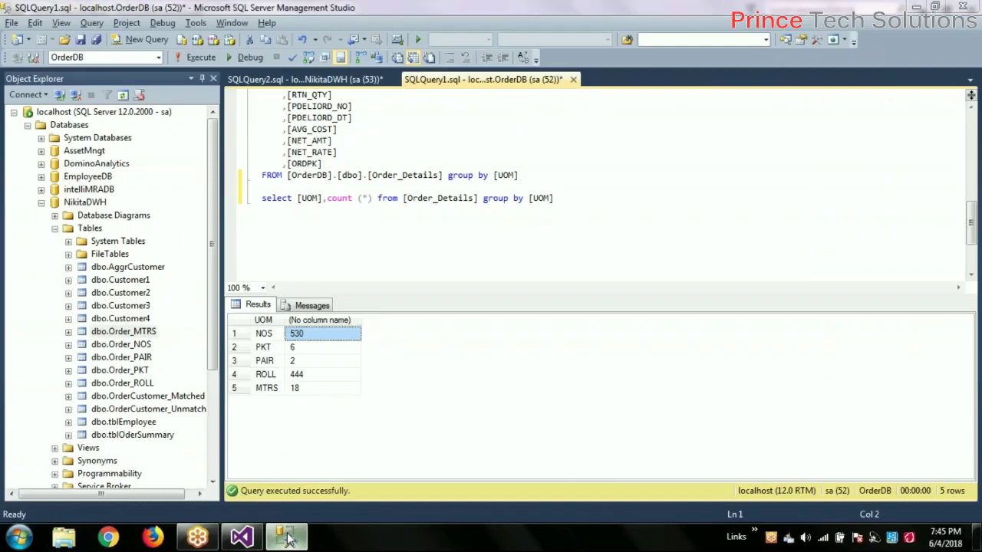
left_click(287, 536)
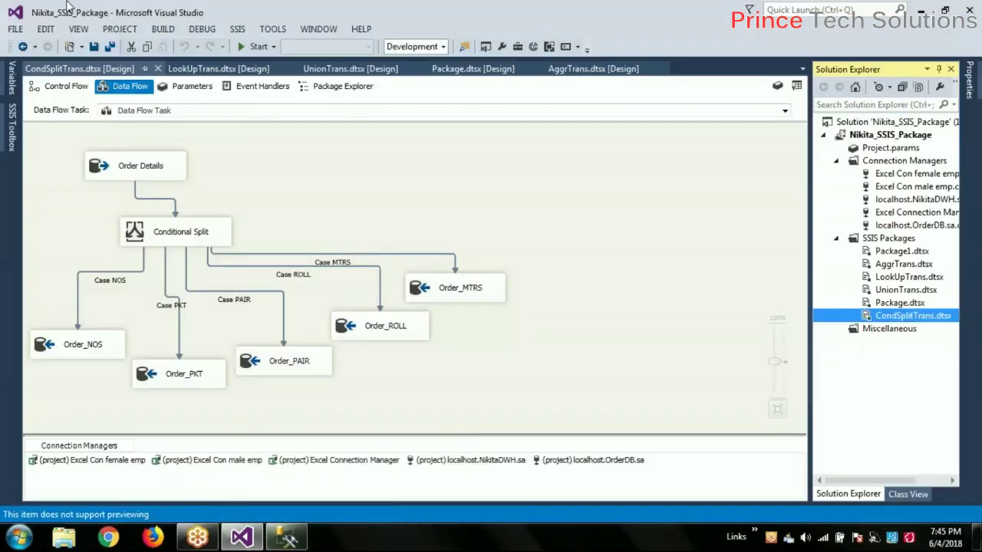
Save the package, and in SQL Server Management Studio check the top 200 rows of NikitaDWH's dbo.Order_MTRS table
left_click(93, 46)
left_click(288, 539)
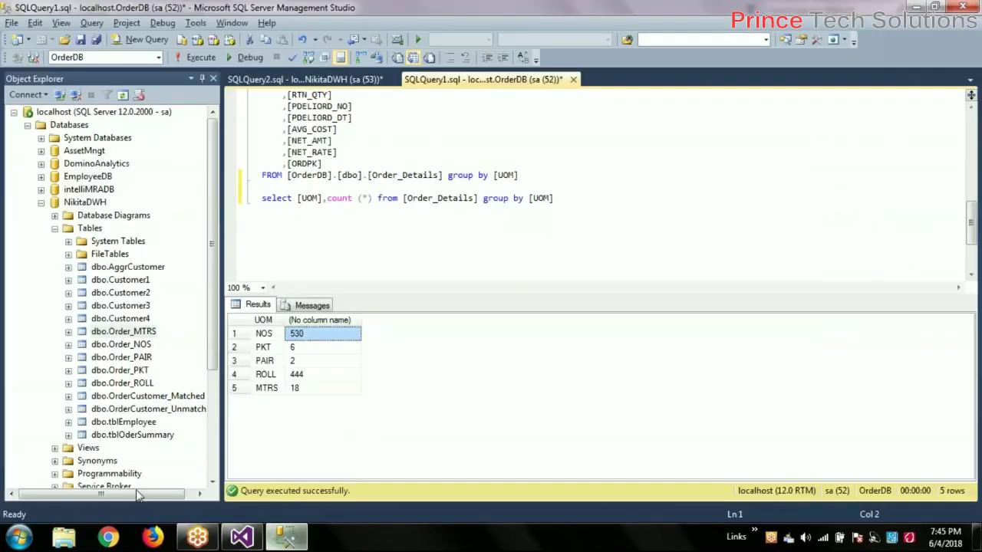
right_click(133, 333)
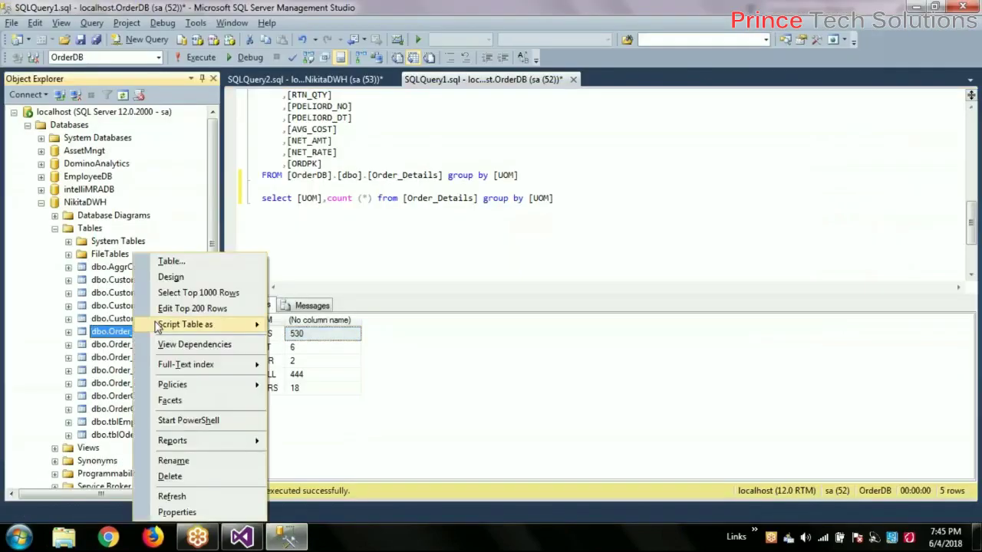
left_click(201, 309)
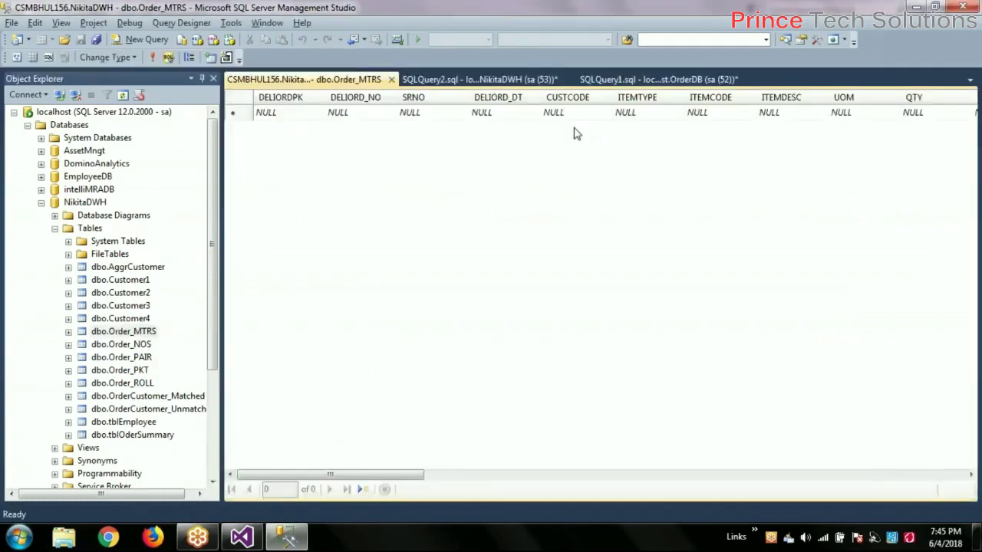
left_click(392, 79)
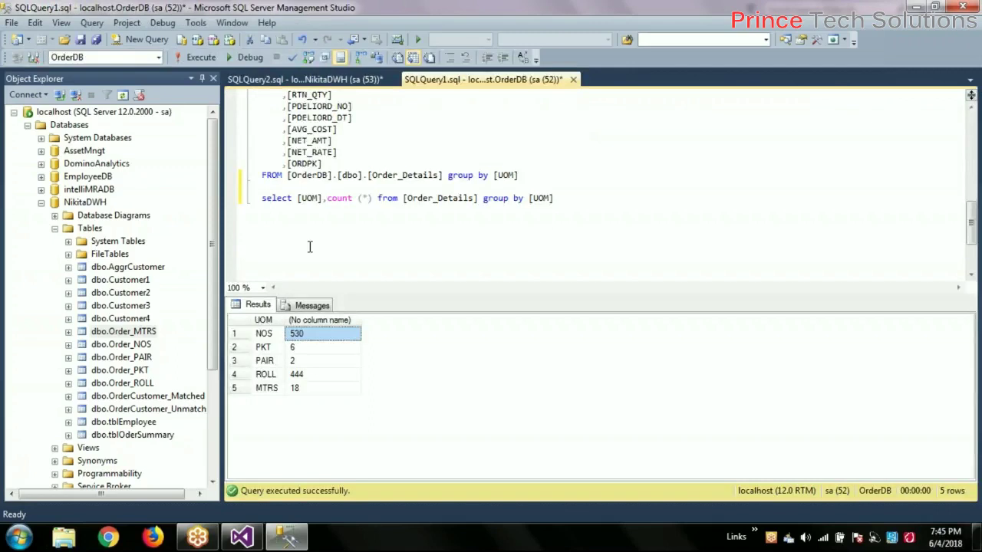
Open the design of NikitaDWH's dbo.Order_MTRS table and examine the Identity Specification of its DELIORDPK column
left_click(68, 331)
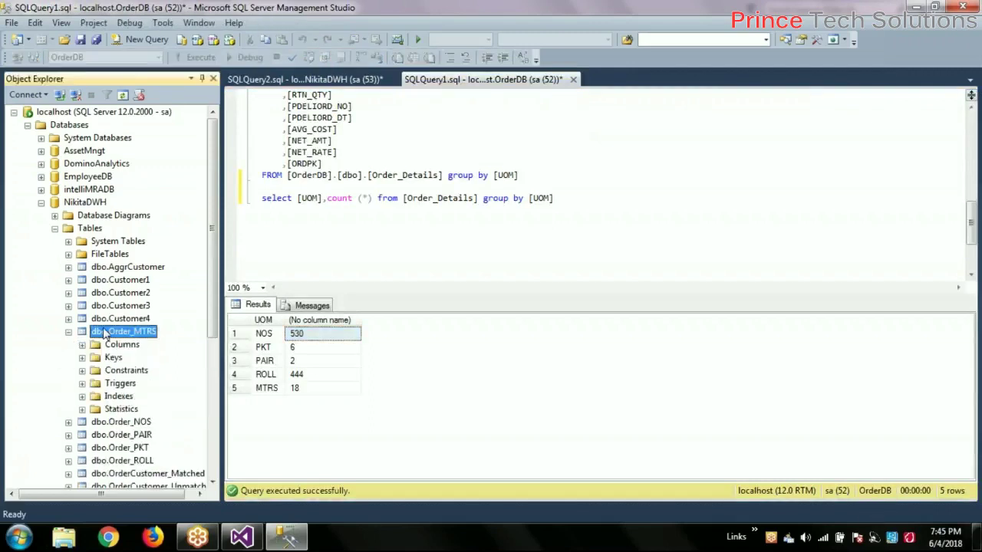
right_click(104, 331)
left_click(141, 277)
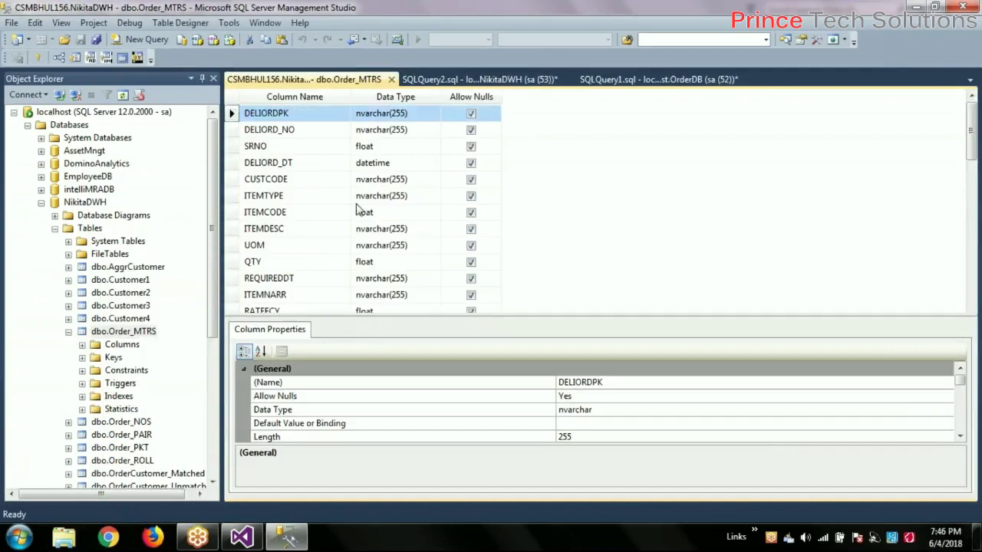
left_click(959, 437)
left_click(960, 436)
left_click(959, 436)
left_click(960, 437)
left_click(959, 436)
left_click(960, 436)
left_click(243, 410)
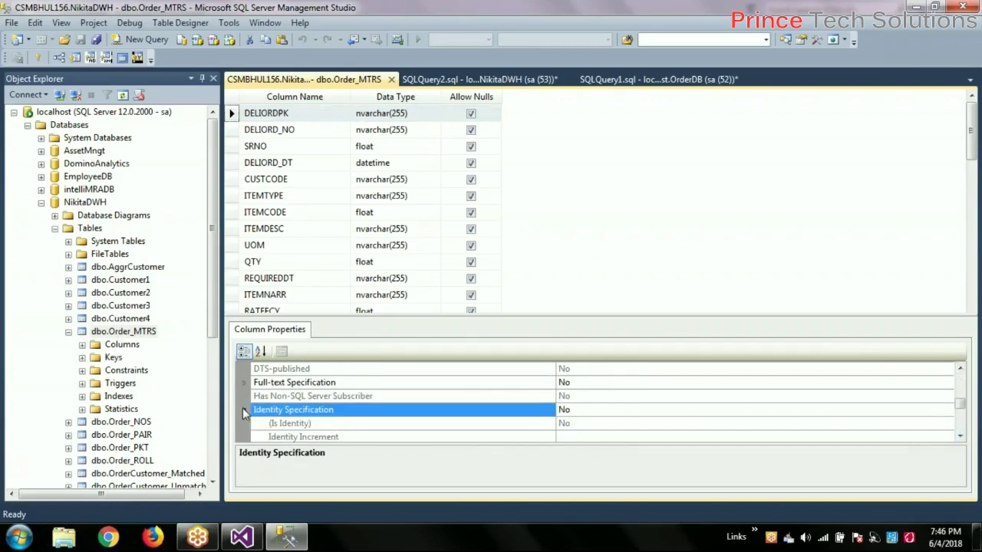
left_click(242, 409)
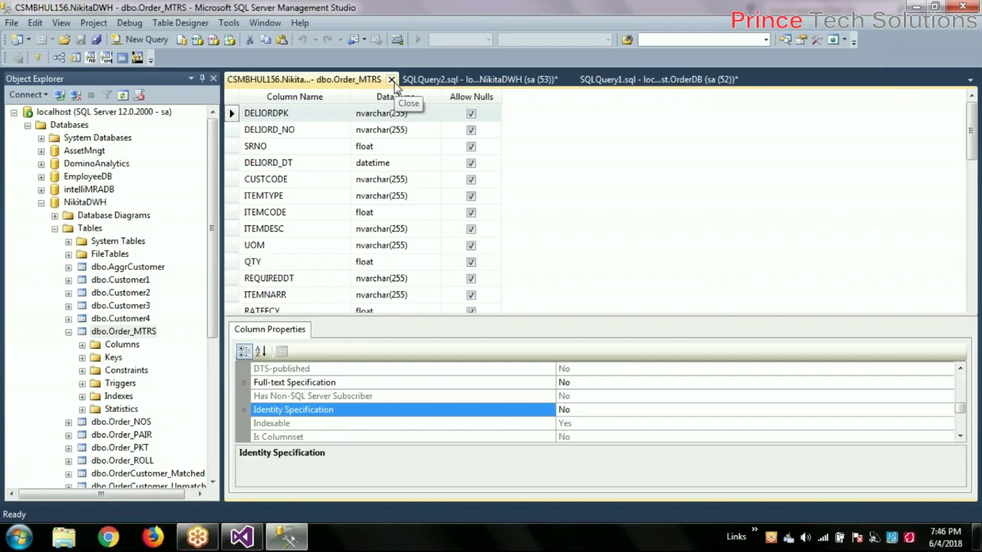
left_click(391, 80)
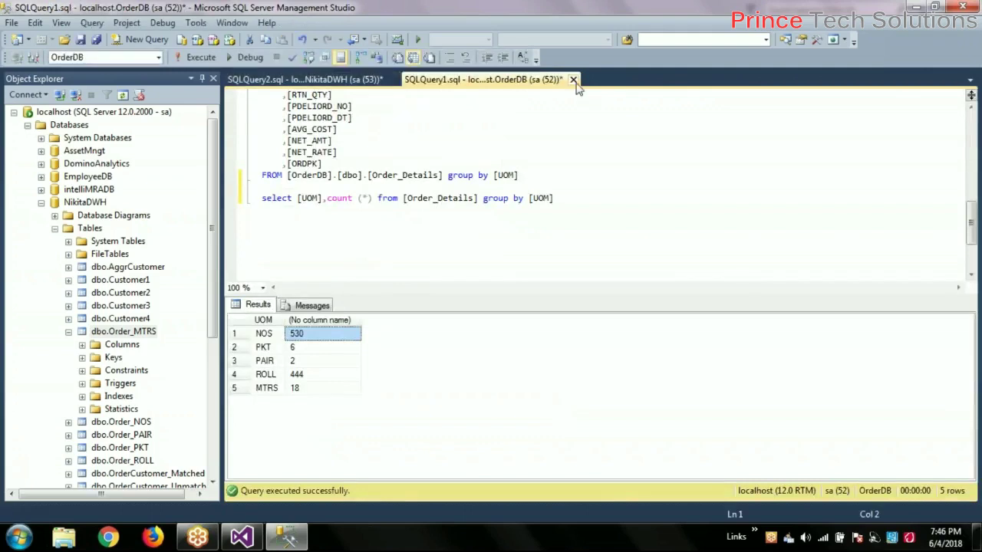
Switch back to Visual Studio, set CondSplitTrans.dtsx as the startup object and run the package
left_click(242, 539)
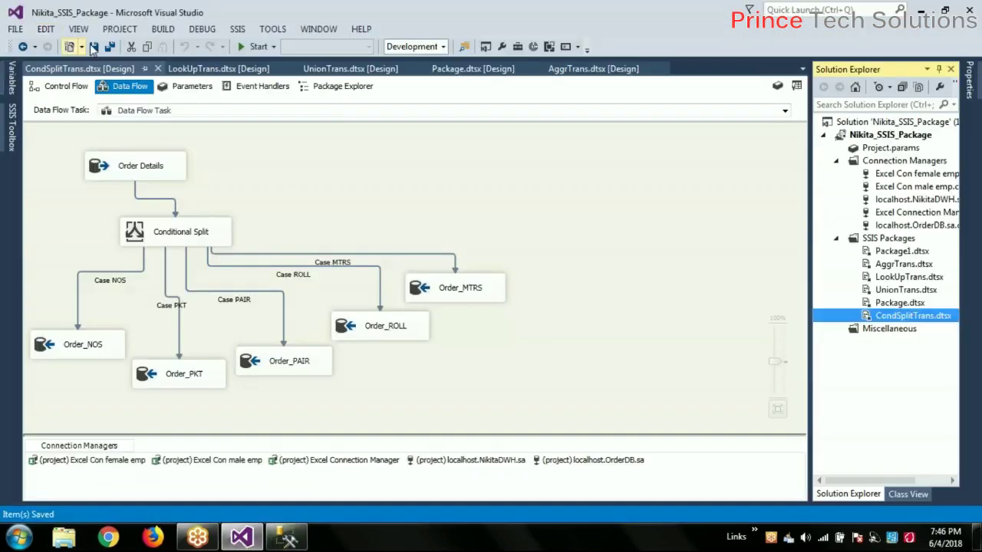
right_click(887, 324)
left_click(751, 86)
left_click(727, 245)
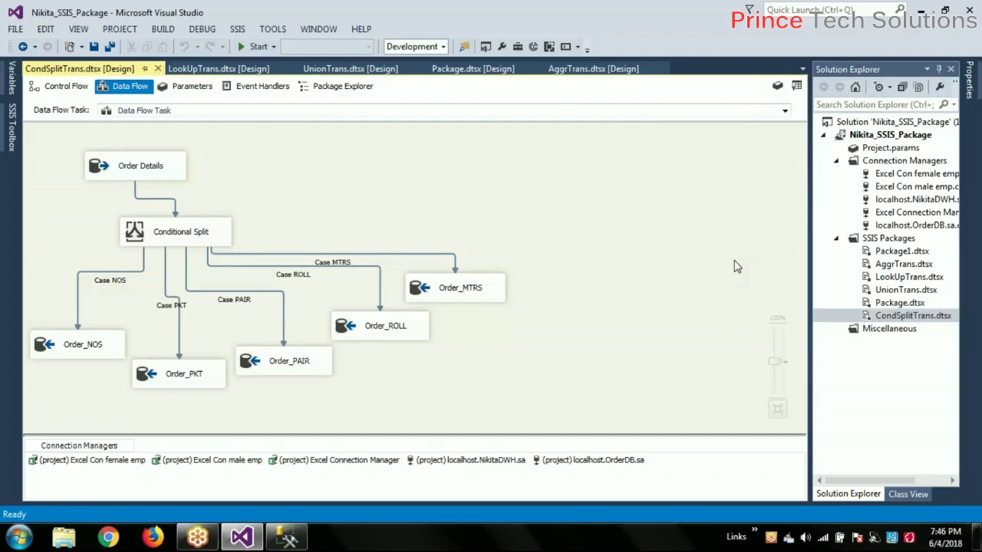
left_click(244, 48)
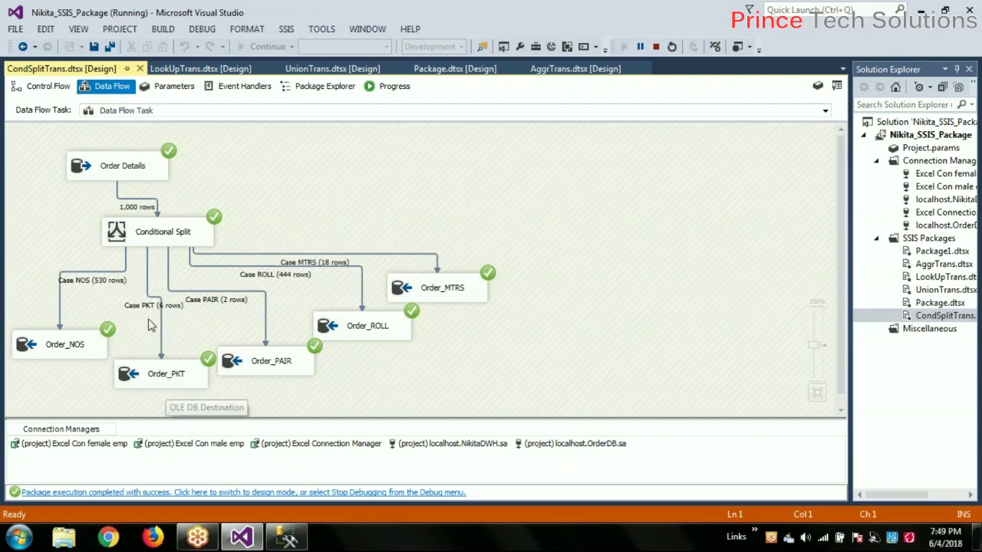
Open the Conditional Split editor and review its UOM conditions, available columns and system variables
double_click(131, 241)
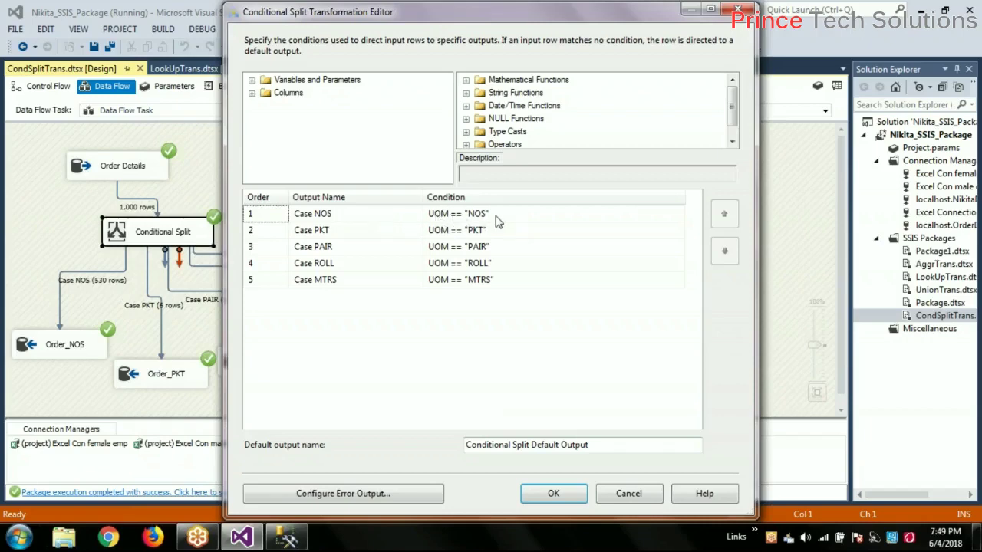
left_click(252, 93)
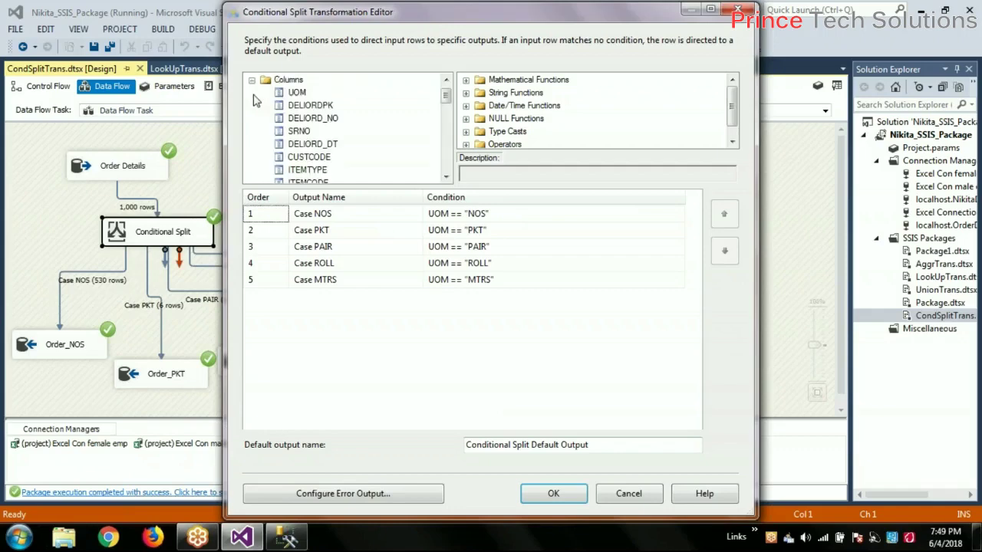
left_click(251, 79)
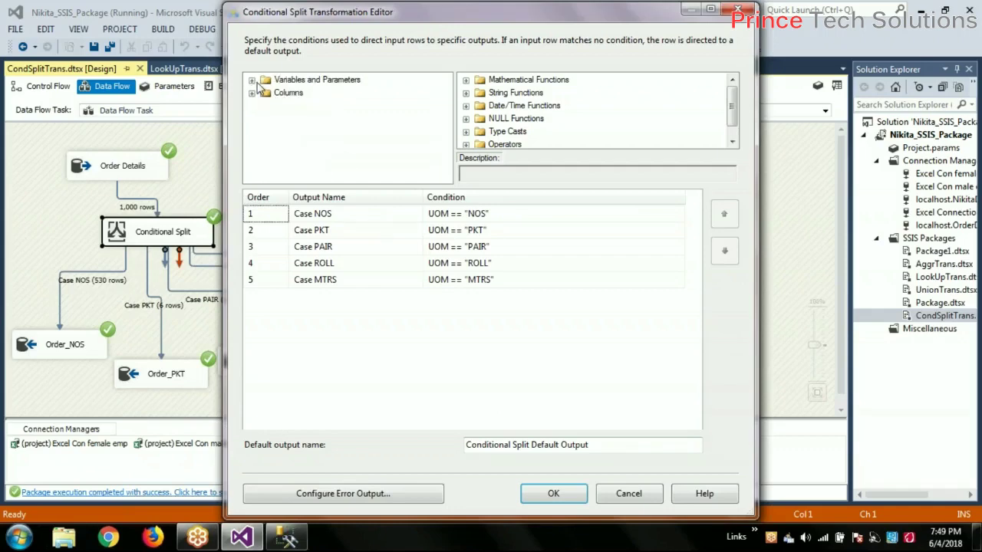
left_click(252, 80)
left_click(265, 93)
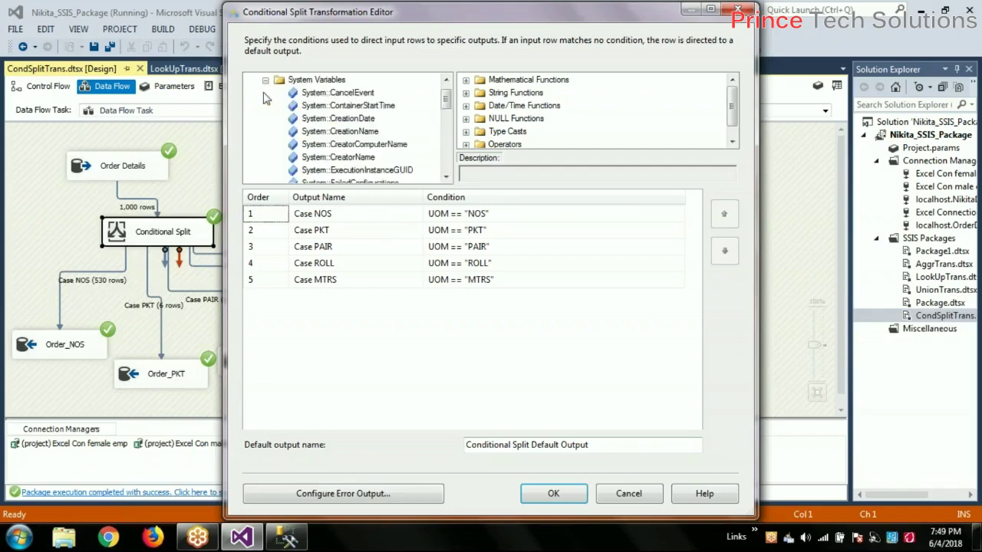
left_click(265, 79)
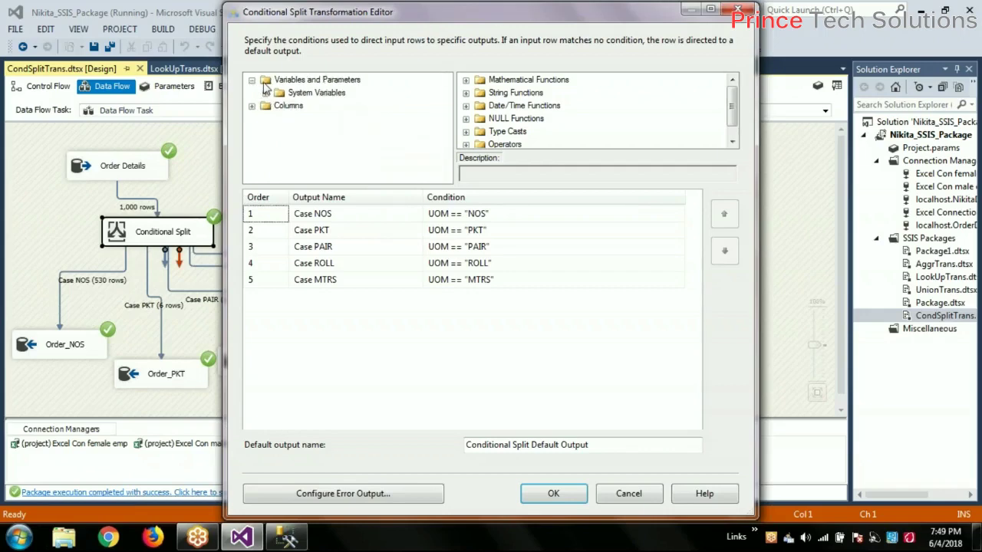
left_click(251, 79)
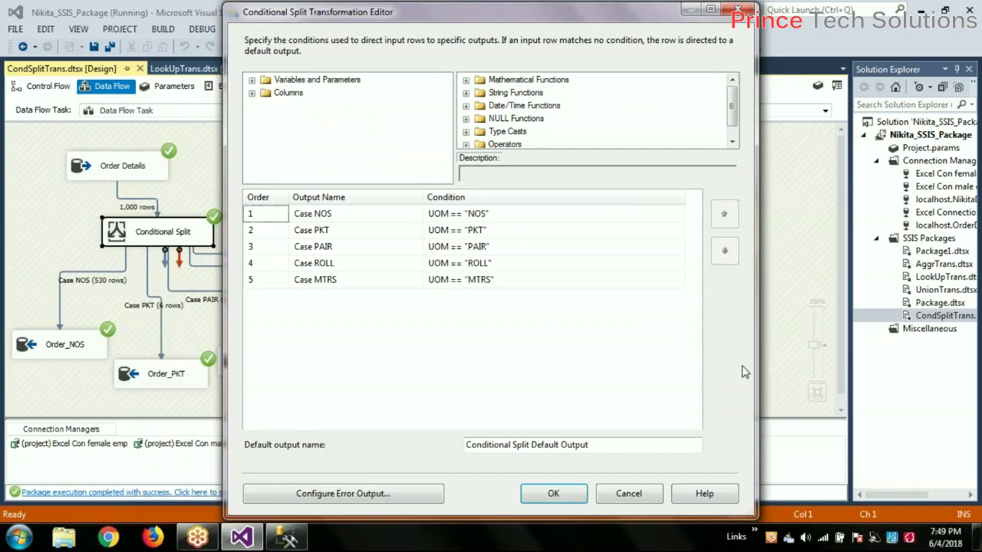
Review the available input columns against the UOM conditions in the Conditional Split editor, and close the editor without changes
left_click(252, 93)
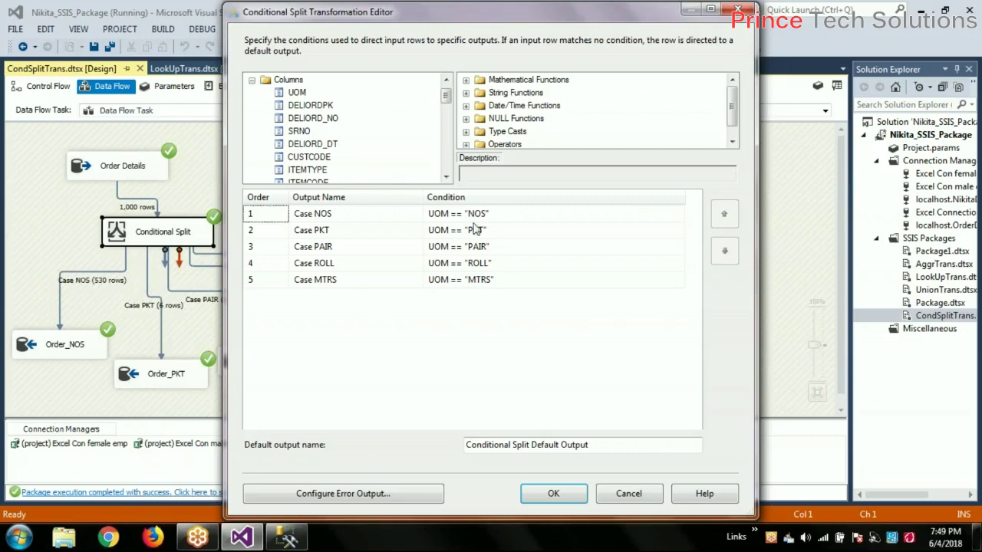
left_click(251, 79)
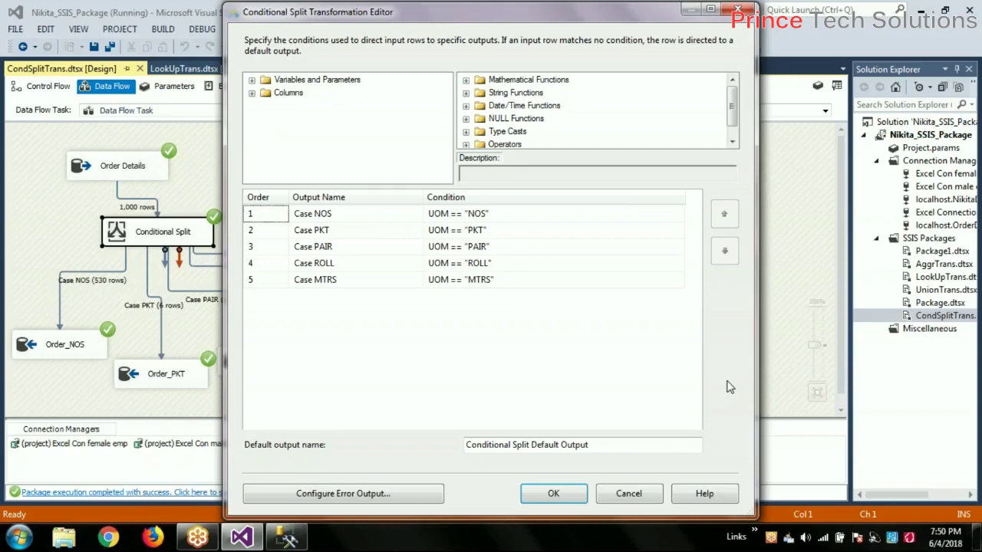
left_click(650, 503)
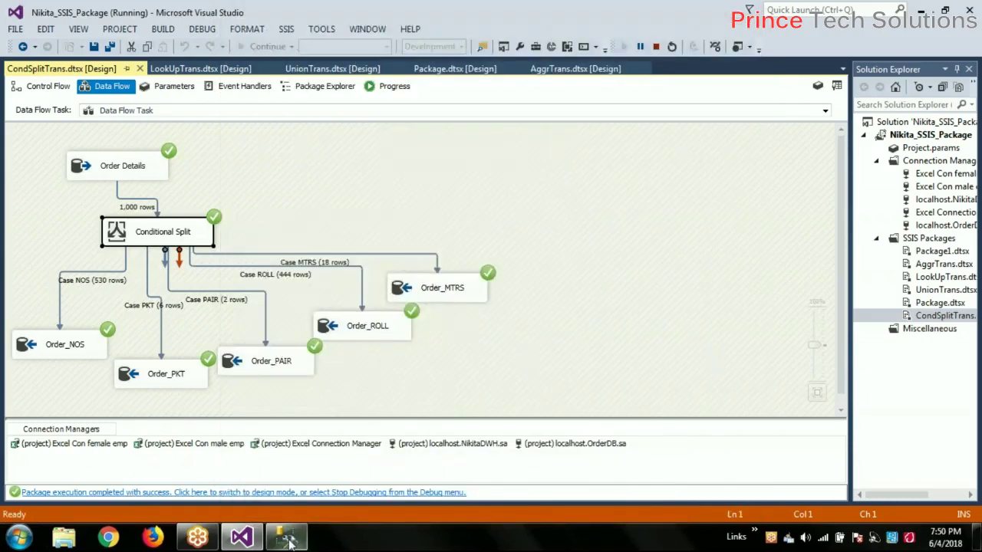
Reopen the Conditional Split editor and examine the Mathematical Functions available for building conditions
double_click(137, 232)
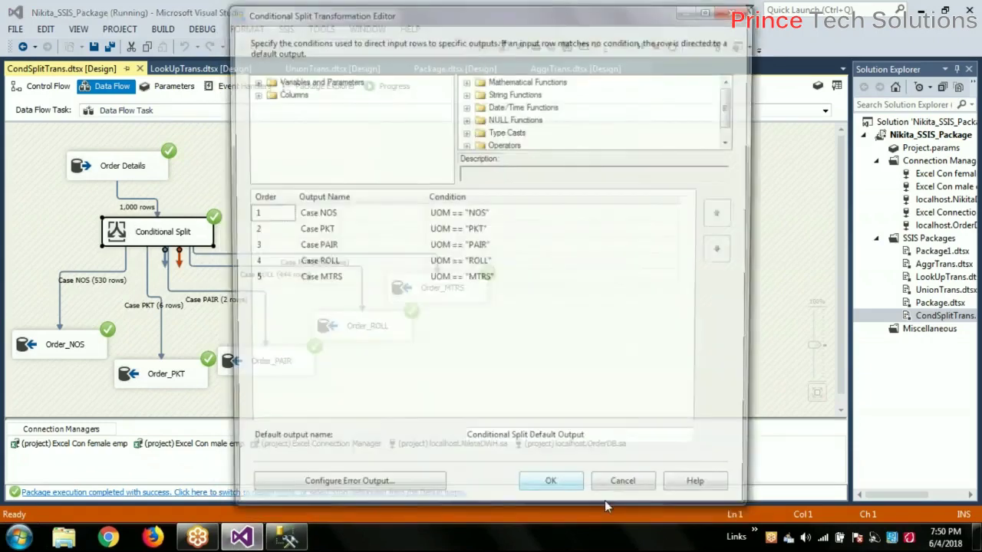
left_click(467, 80)
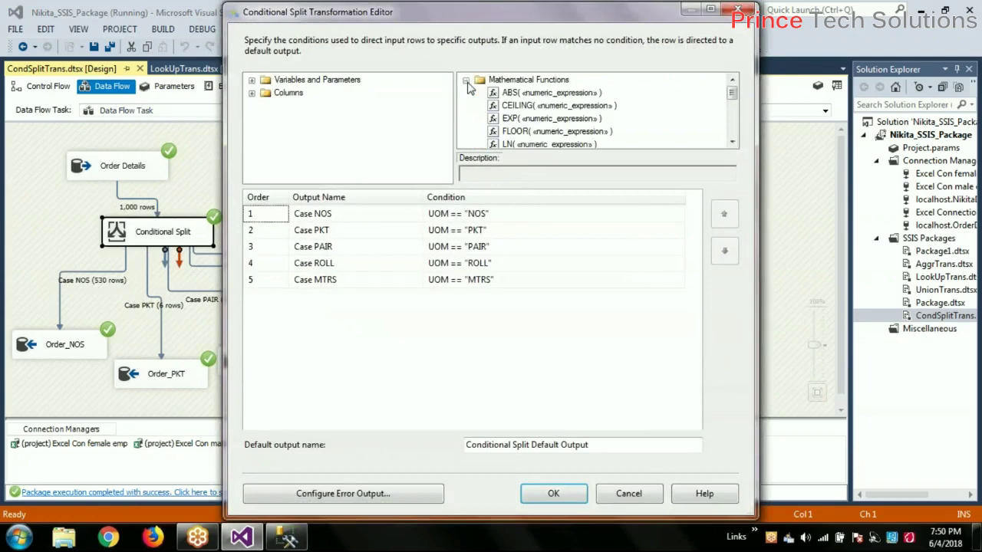
left_click(733, 143)
left_click(733, 143)
left_click(733, 142)
left_click(732, 142)
left_click(732, 143)
left_click(733, 143)
left_click(733, 143)
left_click(733, 143)
left_click(732, 143)
left_click(732, 143)
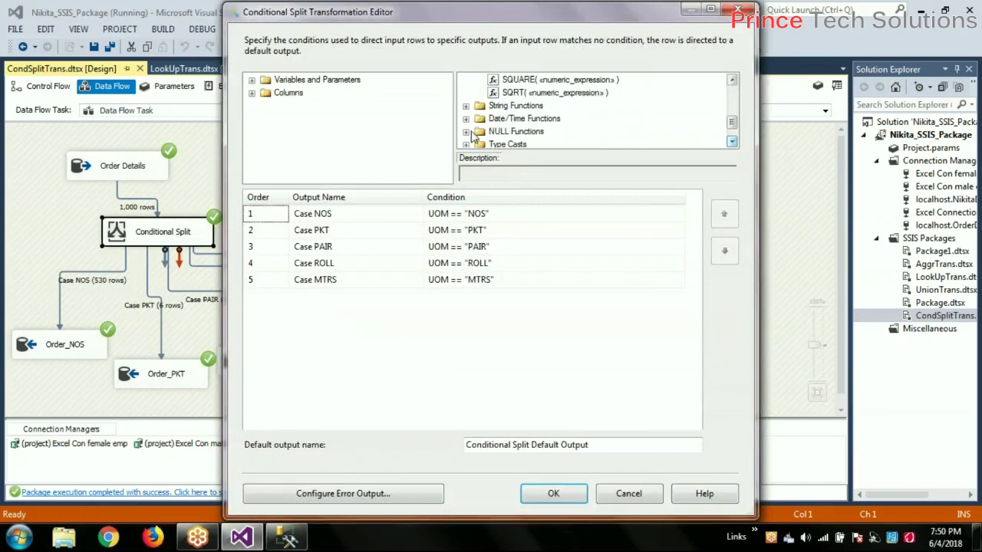
Examine the String Functions available for the split conditions, reading through the whole list
left_click(467, 107)
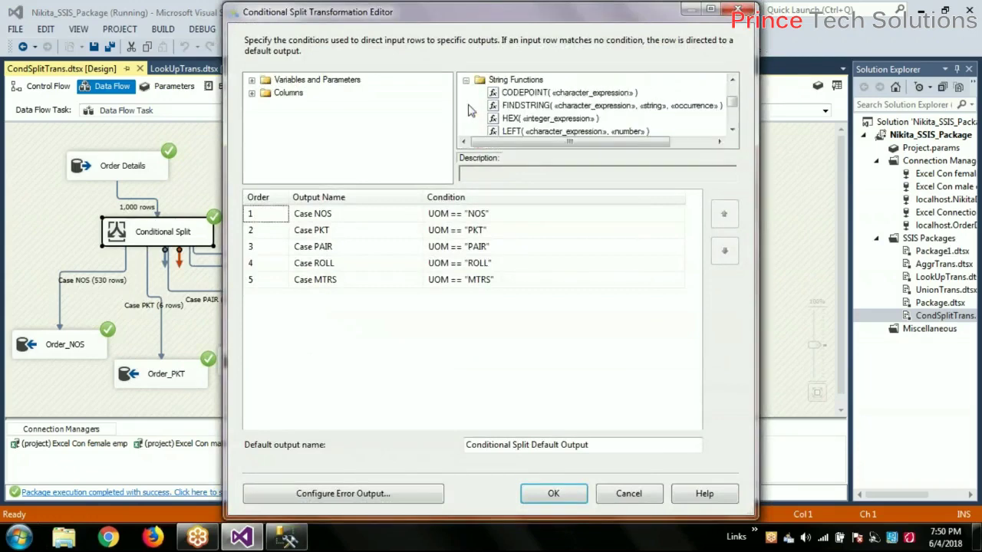
left_click(732, 131)
left_click(731, 132)
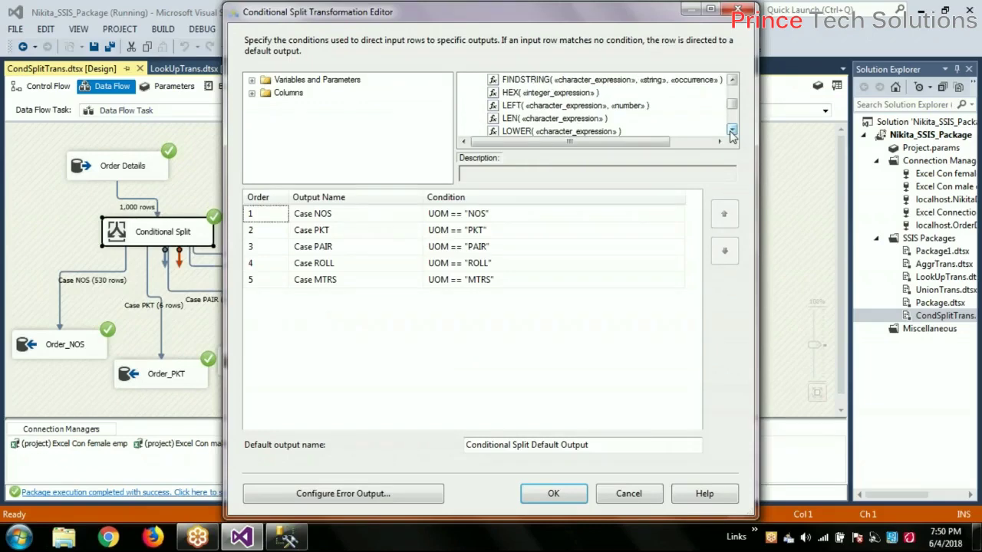
left_click(731, 131)
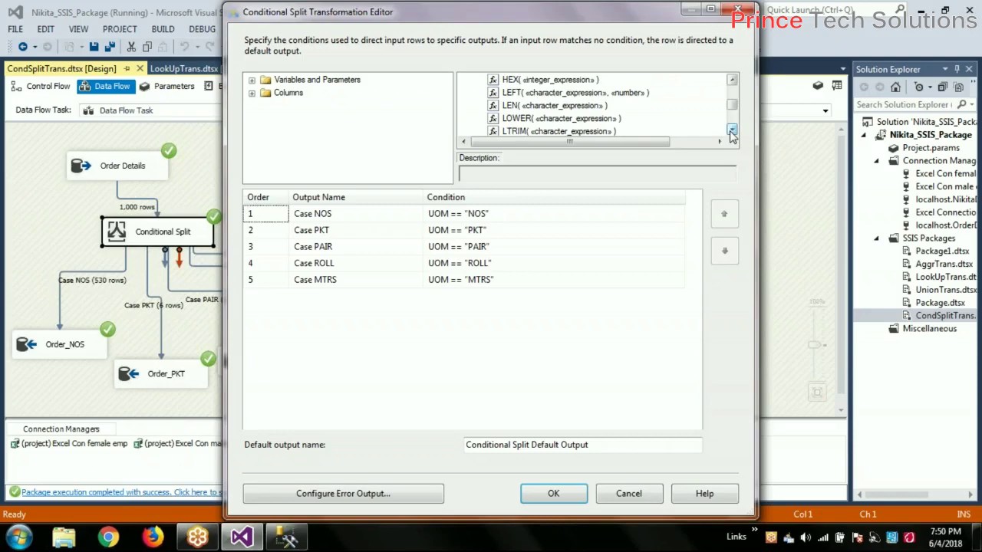
left_click(732, 132)
left_click(732, 131)
left_click(732, 131)
left_click(731, 132)
left_click(732, 131)
left_click(732, 131)
left_click(732, 131)
left_click(731, 131)
left_click(732, 131)
left_click(732, 131)
left_click(732, 132)
left_click(731, 132)
left_click(731, 131)
left_click(732, 131)
Examine the Date/Time Functions available for the split conditions, such as DATEADD, DATEDIFF and GETDATE, and close the editor with OK
left_click(466, 93)
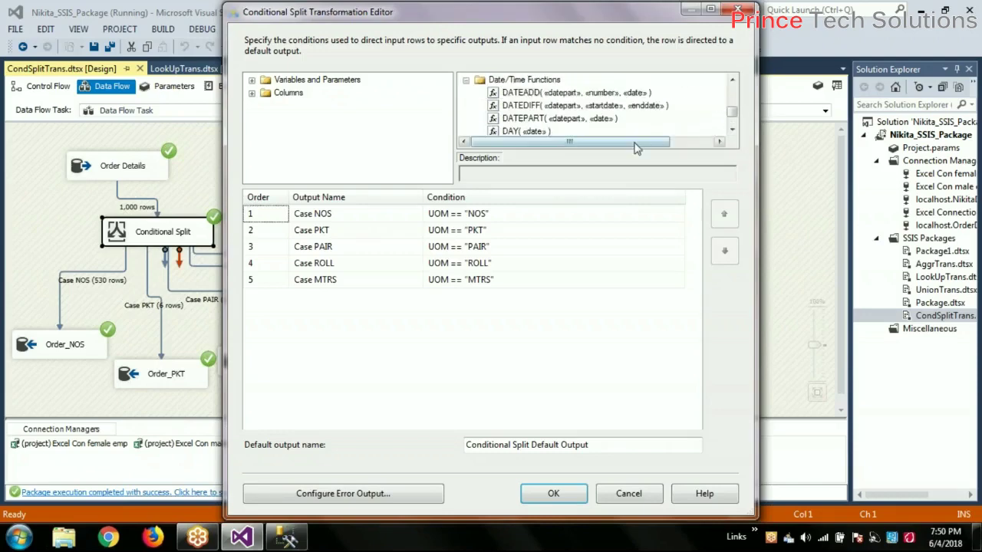
left_click(732, 130)
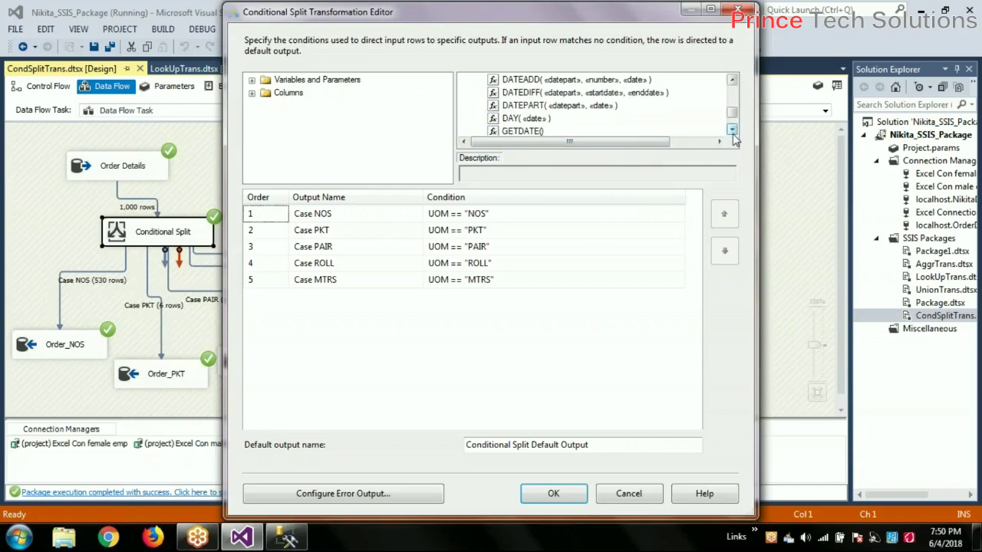
left_click(732, 80)
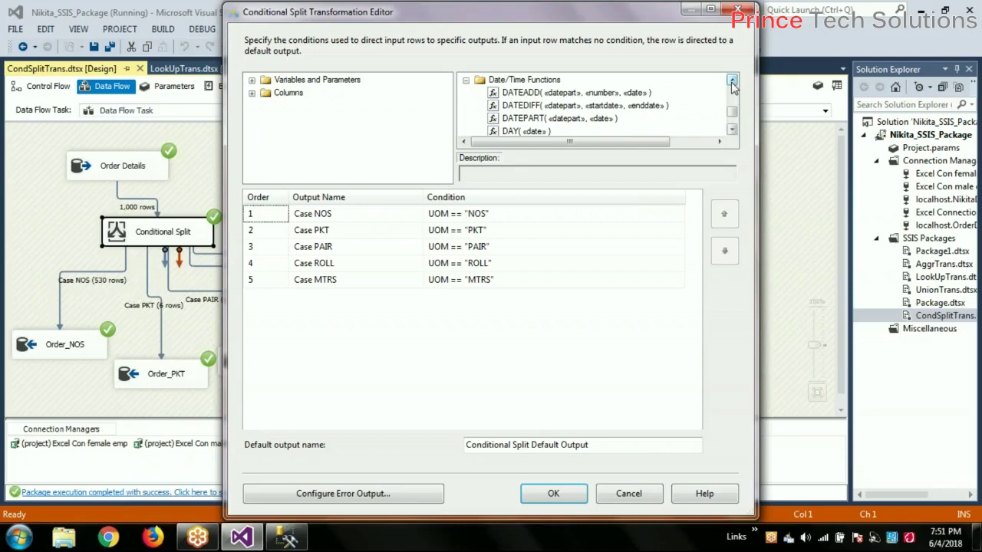
mouse_move(553, 95)
left_click(731, 131)
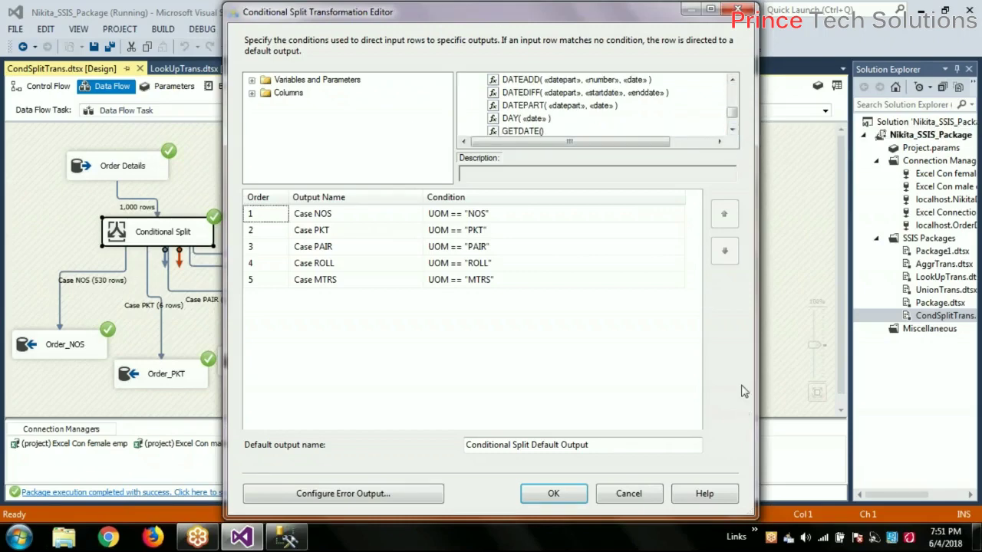
left_click(732, 81)
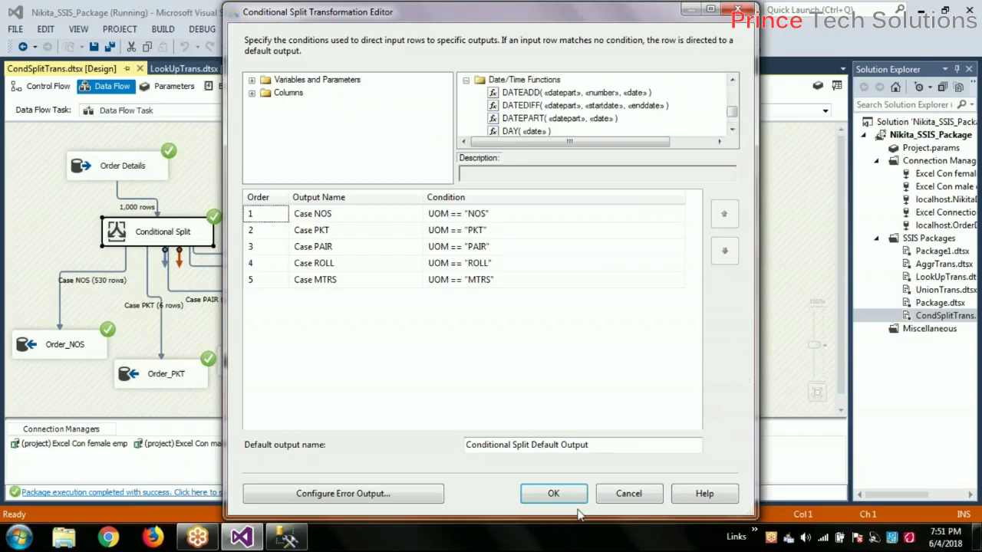
left_click(556, 494)
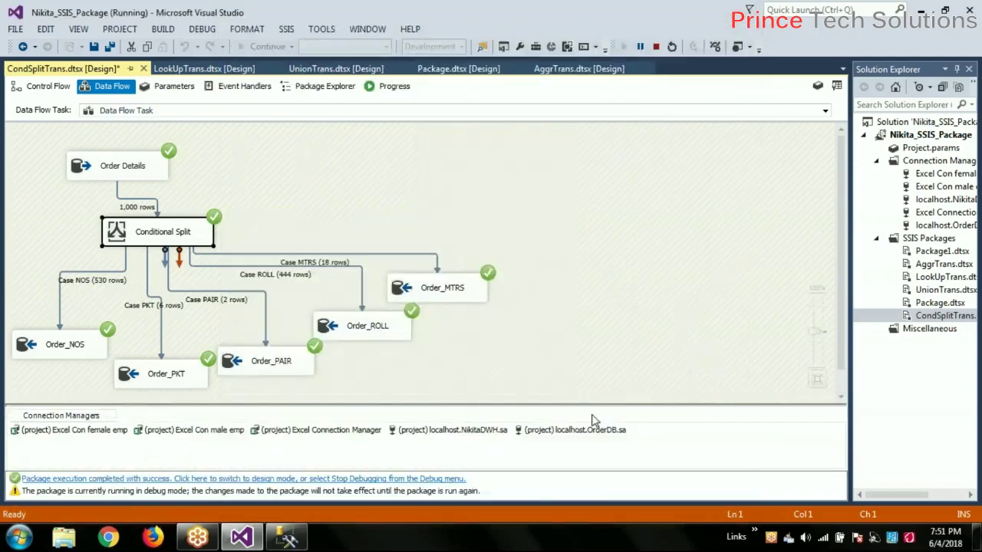
Stop debugging the package, and in SQL Server Management Studio close the SQLQuery2.sql query without saving it
left_click(656, 46)
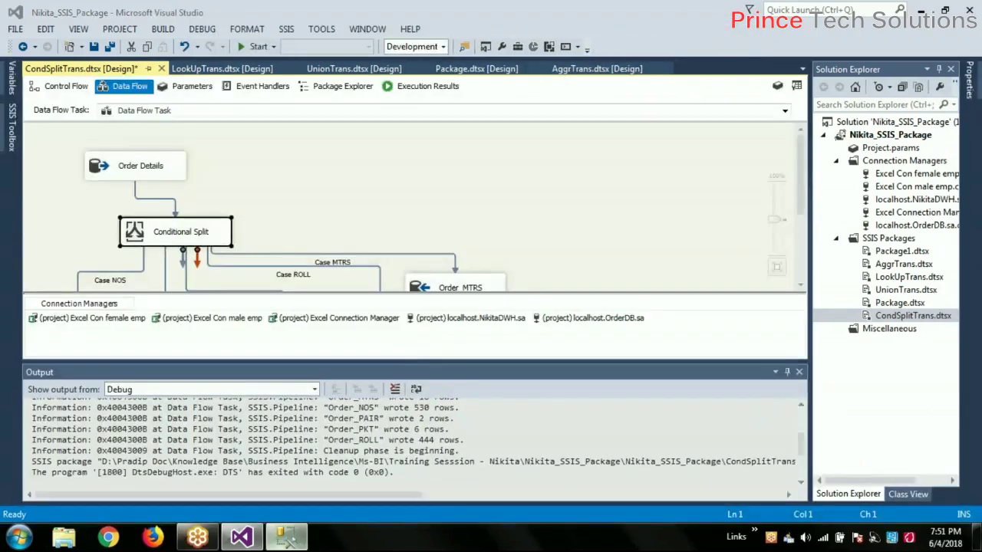
left_click(285, 537)
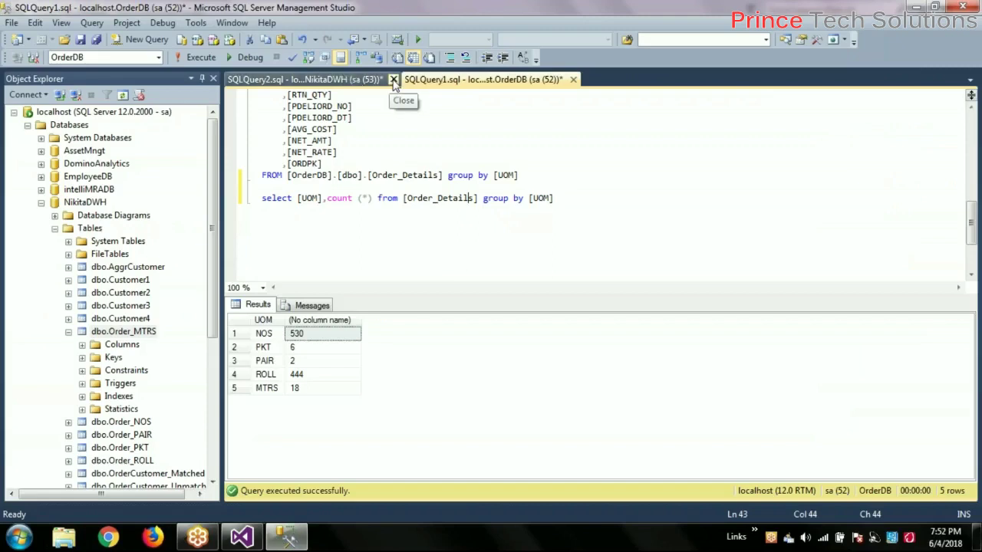
left_click(394, 79)
left_click(541, 355)
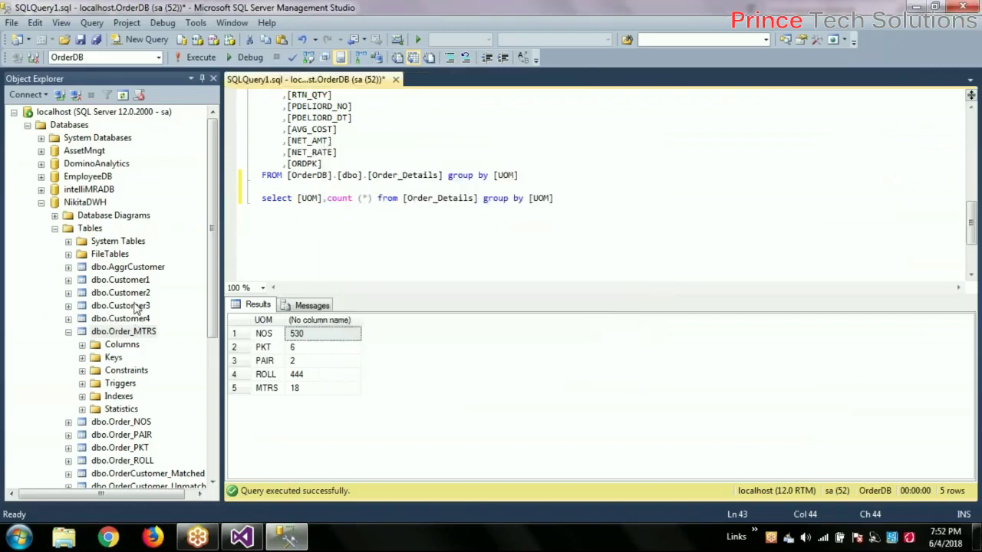
Select the top 1000 rows of NikitaDWH's dbo.Order_MTRS table, check the affected row count and collapse the table's node
right_click(129, 331)
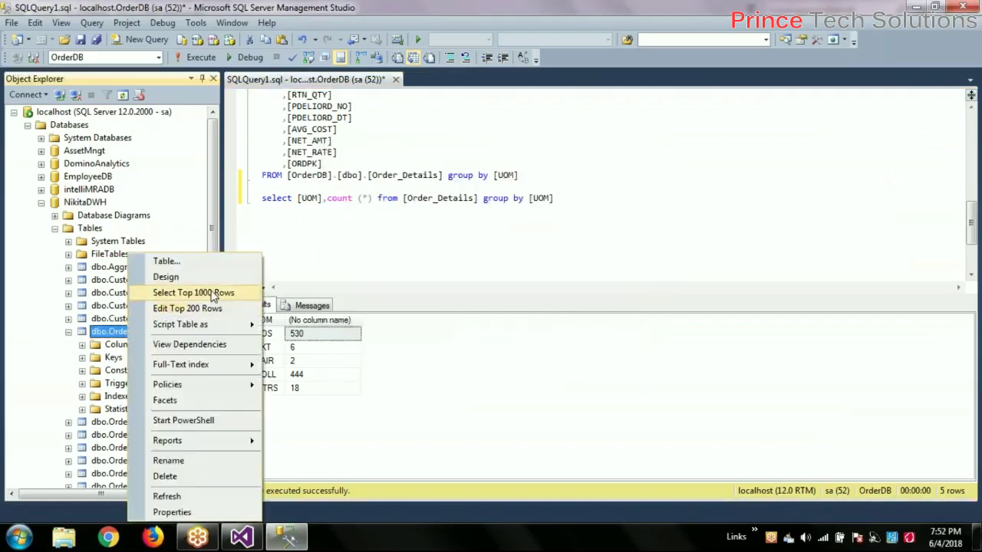
left_click(555, 222)
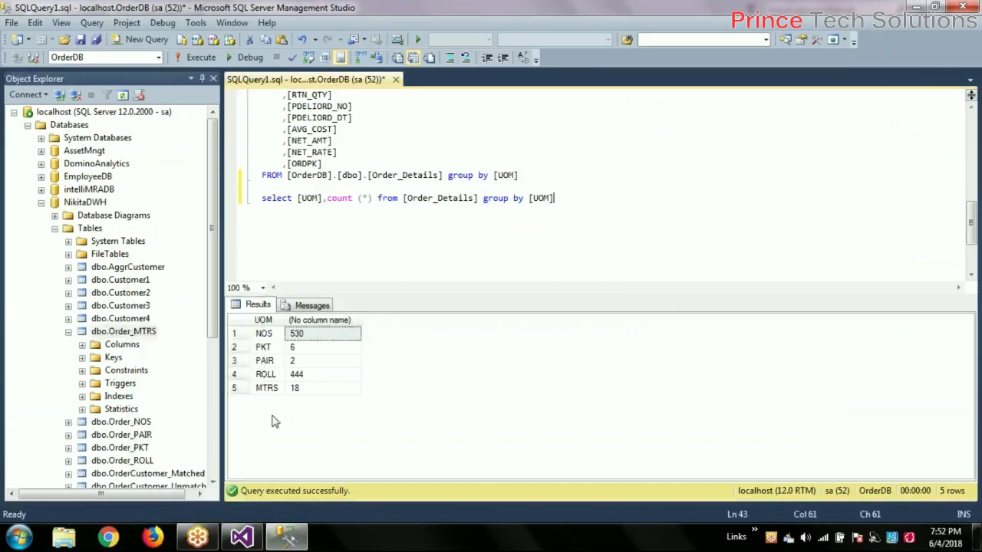
right_click(117, 331)
left_click(181, 293)
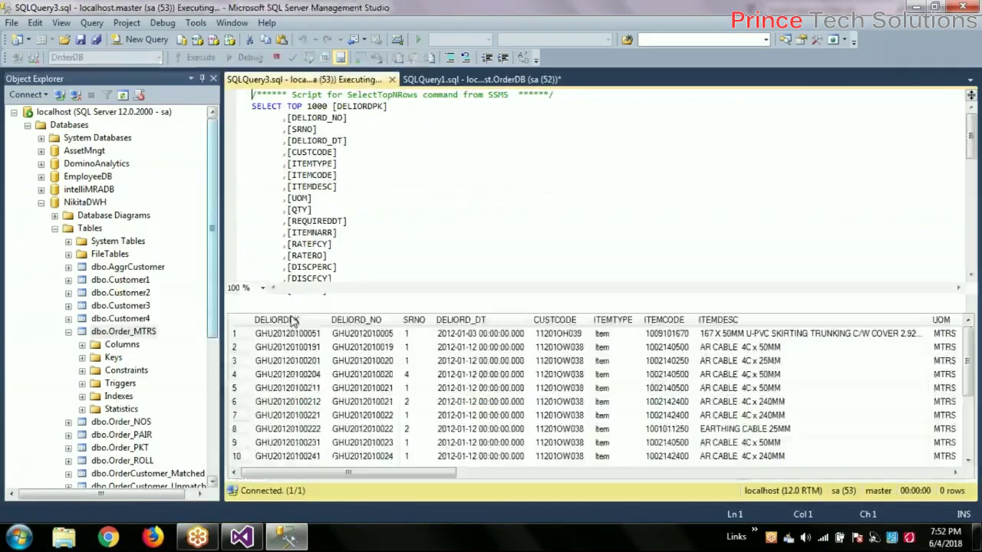
left_click(313, 306)
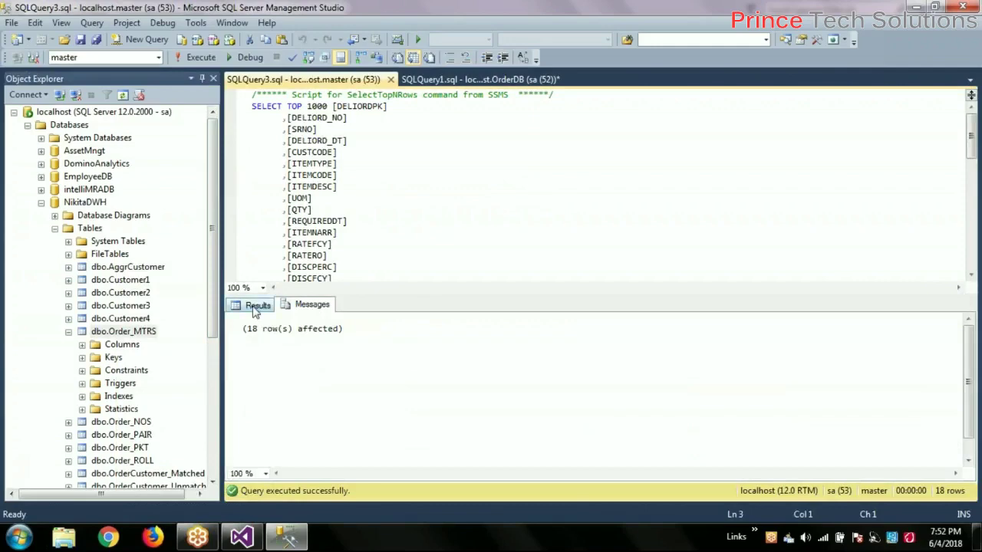
left_click(256, 306)
left_click(69, 337)
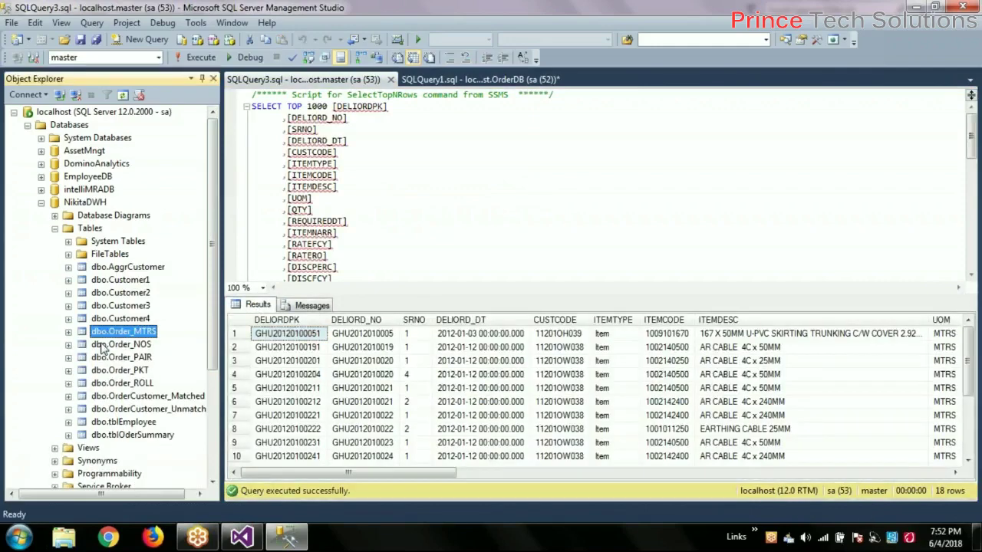
Select the top 1000 rows of dbo.Order_NOS and dbo.Order_PAIR, and compare their row counts with the UOM counts in SQLQuery1.sql
right_click(103, 344)
left_click(199, 304)
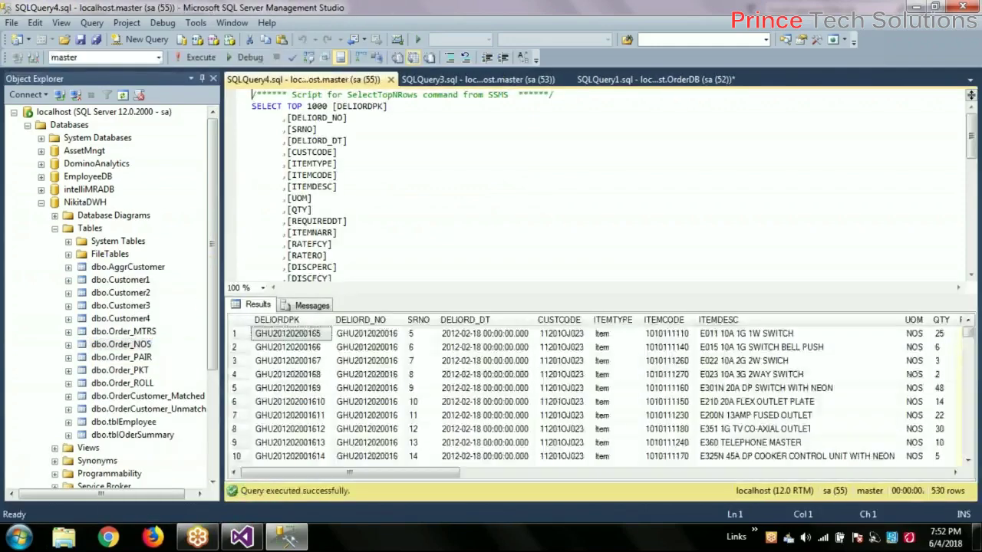
left_click(301, 306)
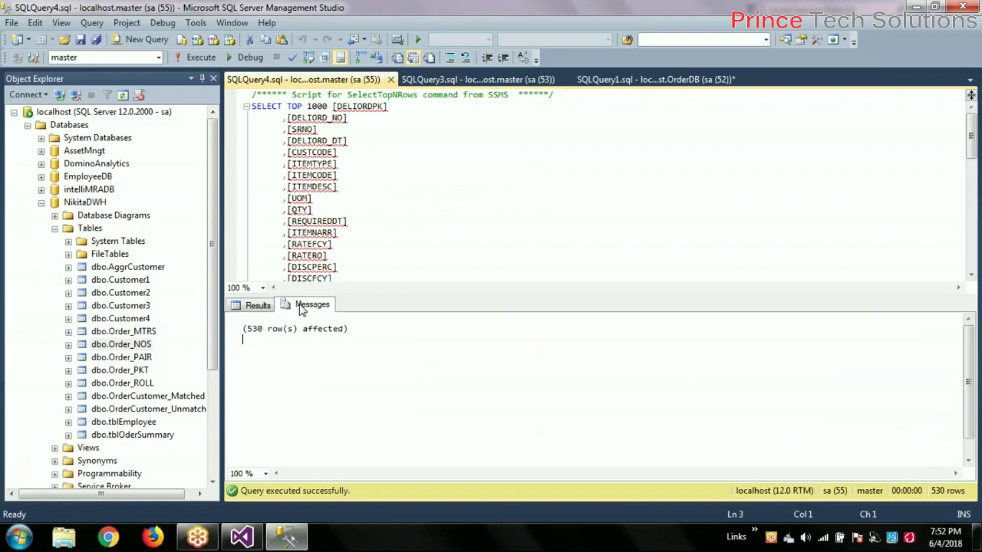
right_click(130, 358)
left_click(200, 288)
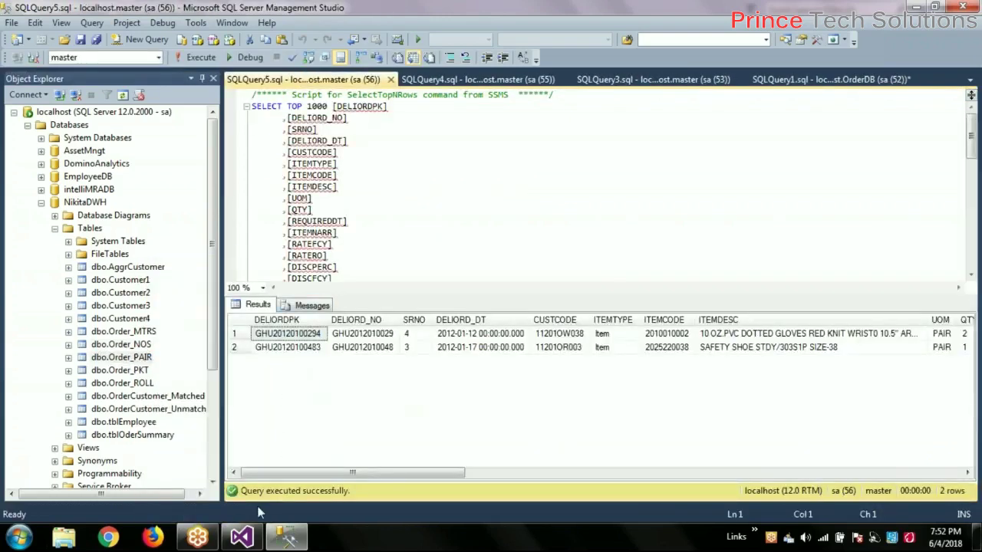
key("ctrl+Tab")
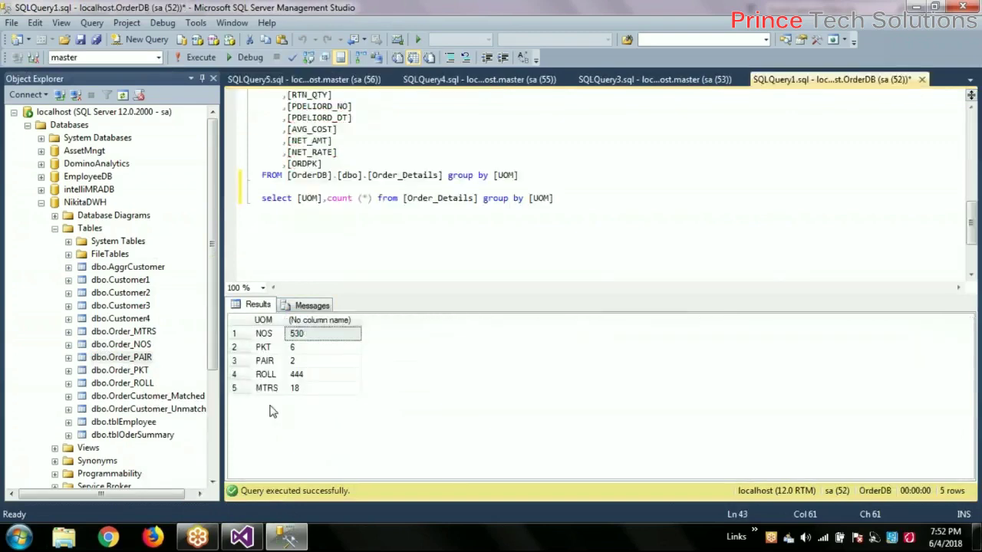
Select the top 1000 rows of dbo.Order_PKT and dbo.Order_ROLL, and check how many rows each query returns
right_click(127, 370)
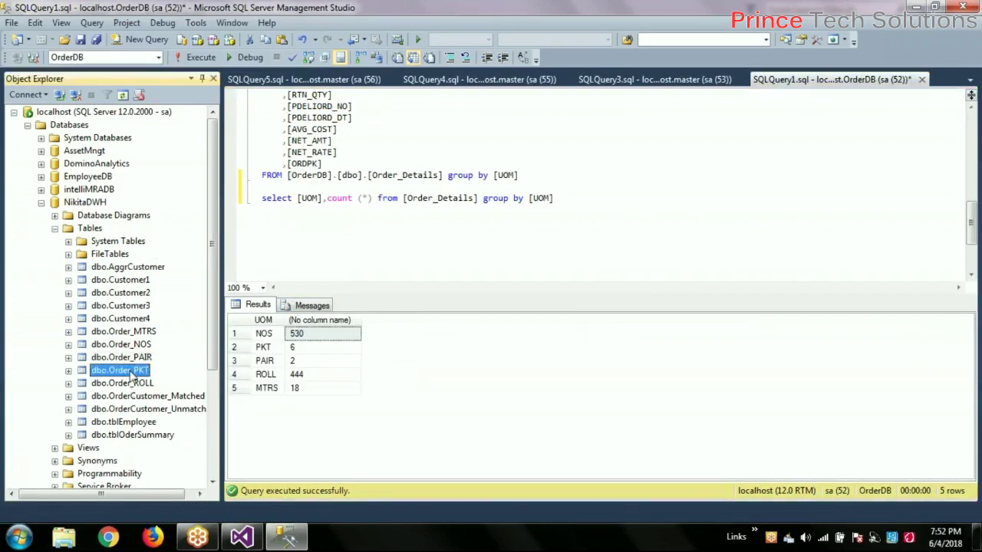
left_click(223, 297)
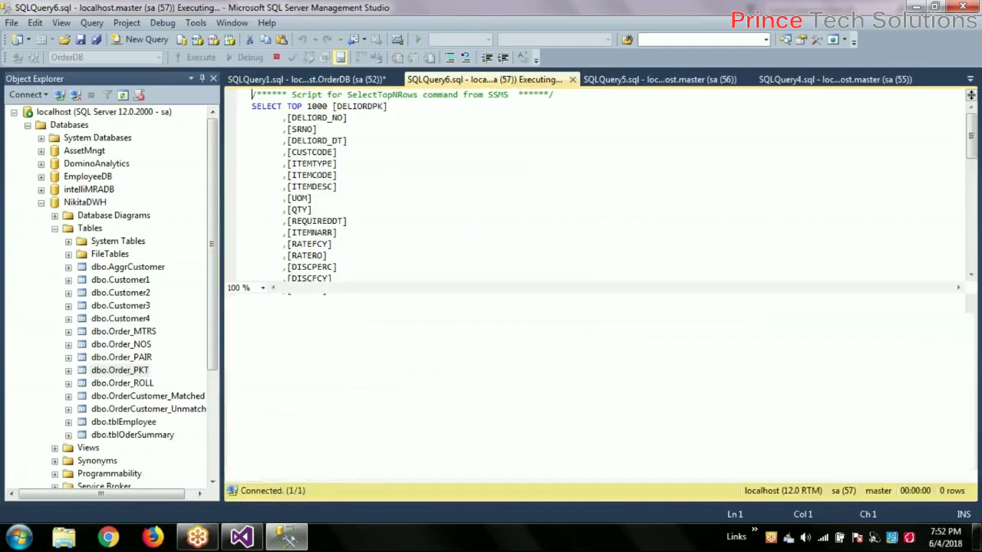
left_click(309, 304)
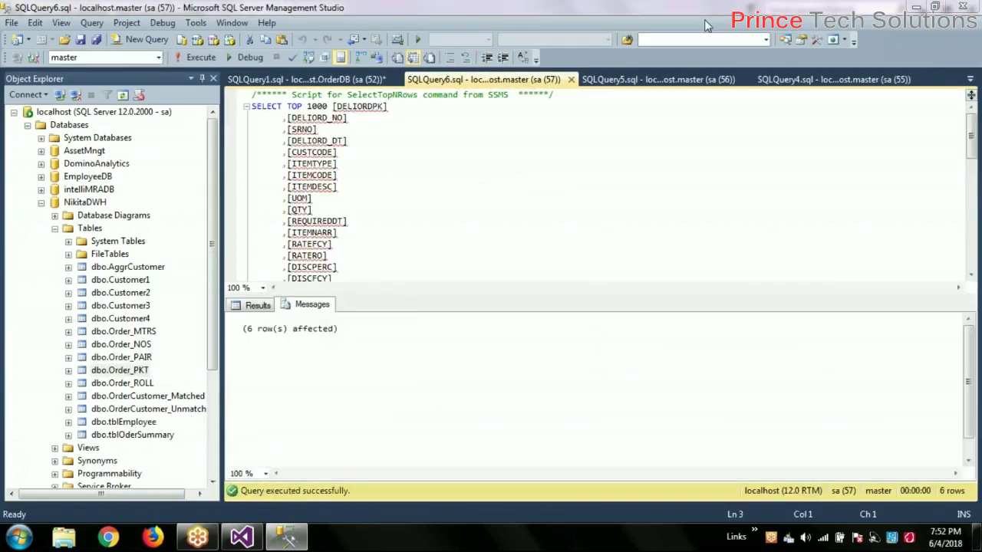
right_click(123, 384)
left_click(191, 290)
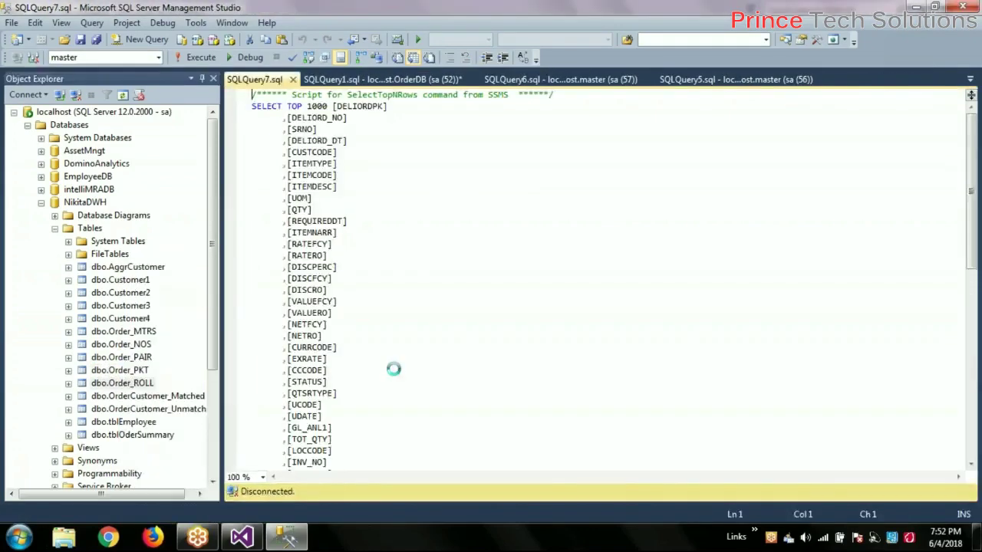
left_click(322, 306)
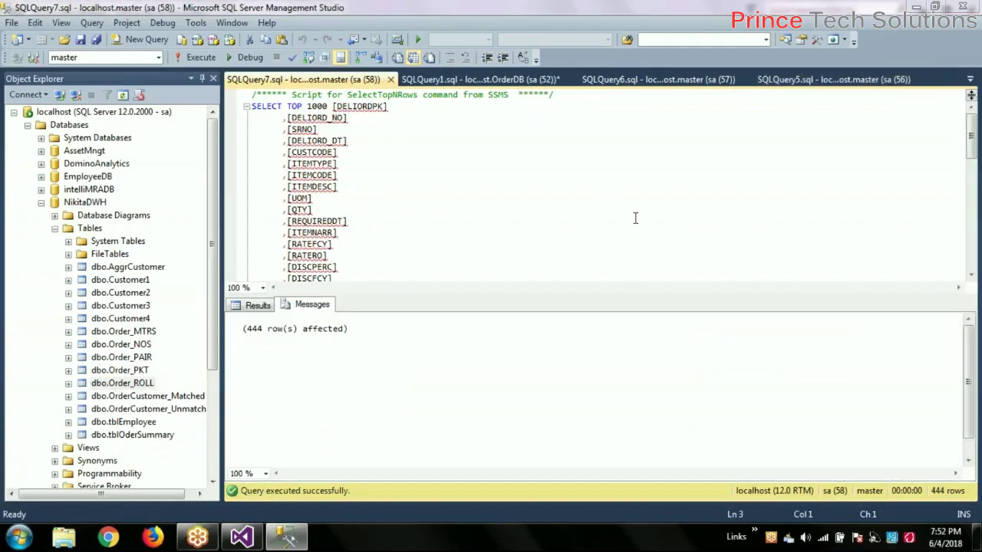
left_click(553, 190)
Close the query windows SQLQuery3.sql to SQLQuery7.sql, keeping SQLQuery1.sql with the UOM counts open
left_click(390, 81)
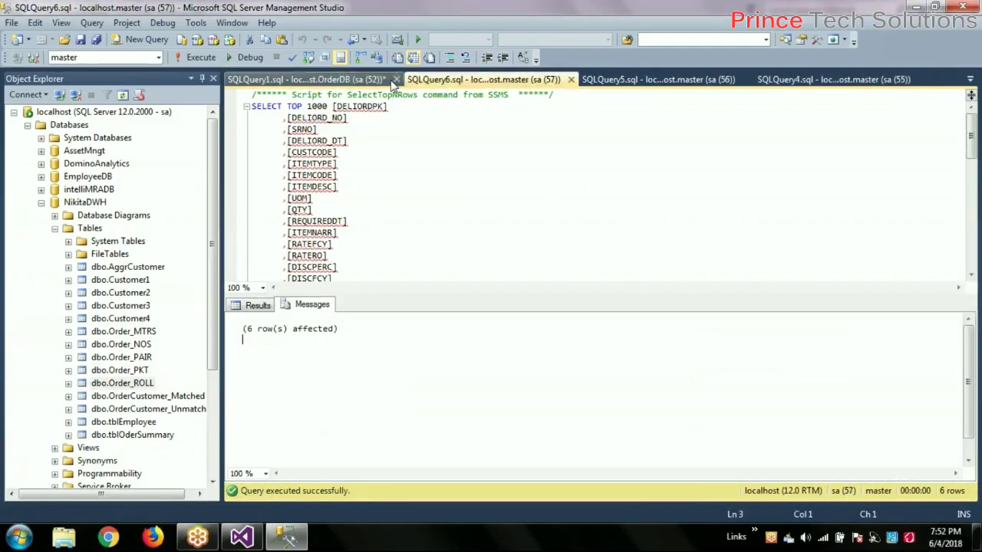
left_click(571, 80)
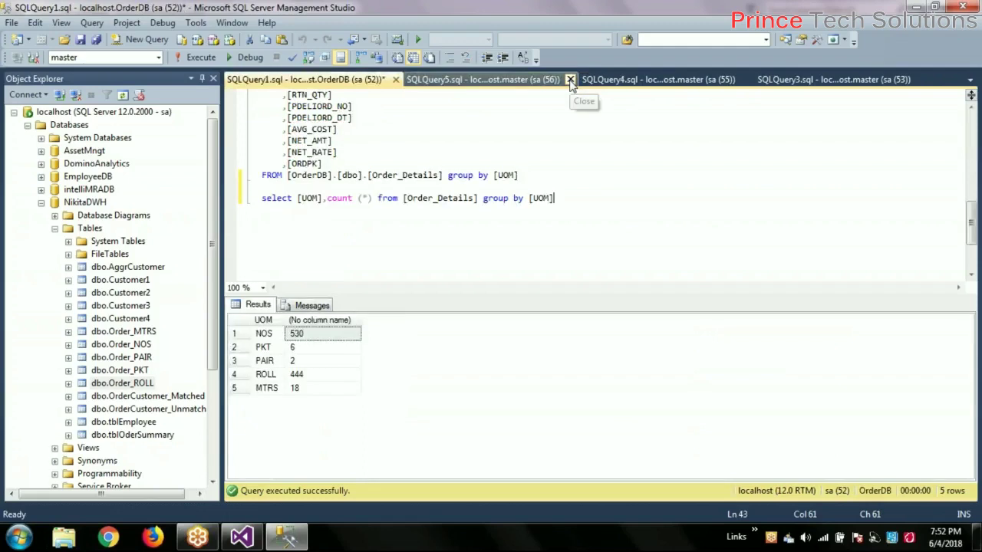
left_click(570, 80)
left_click(571, 80)
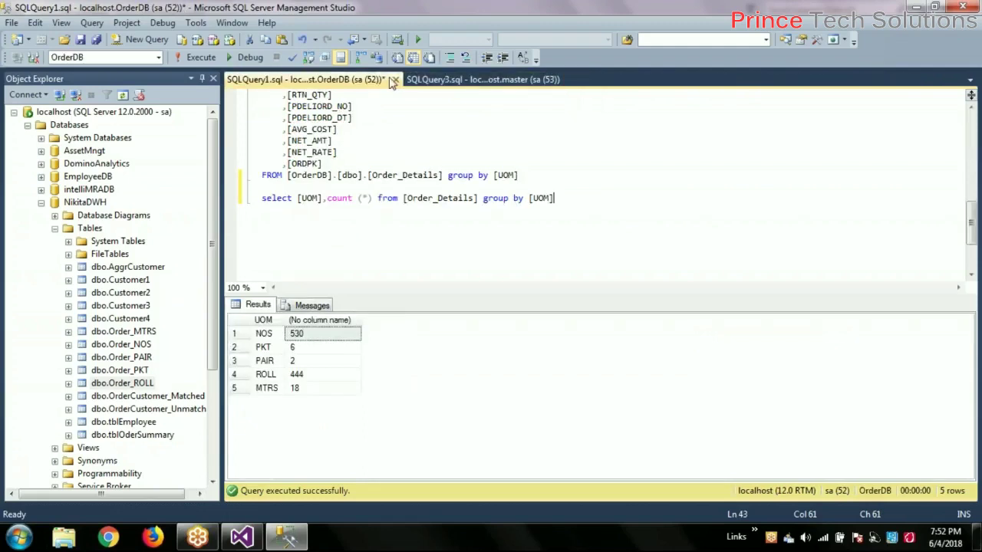
left_click(395, 80)
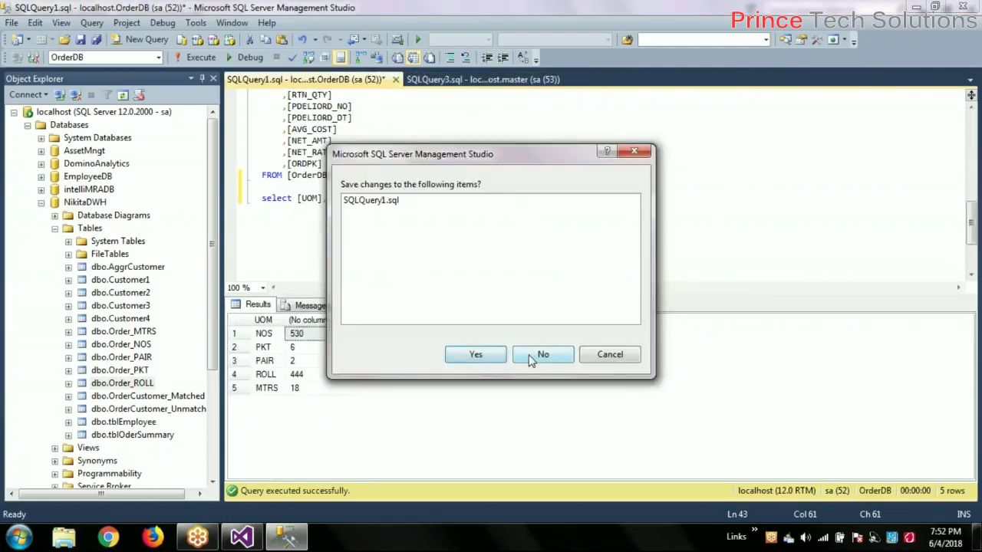
left_click(606, 357)
left_click(568, 80)
left_click(570, 80)
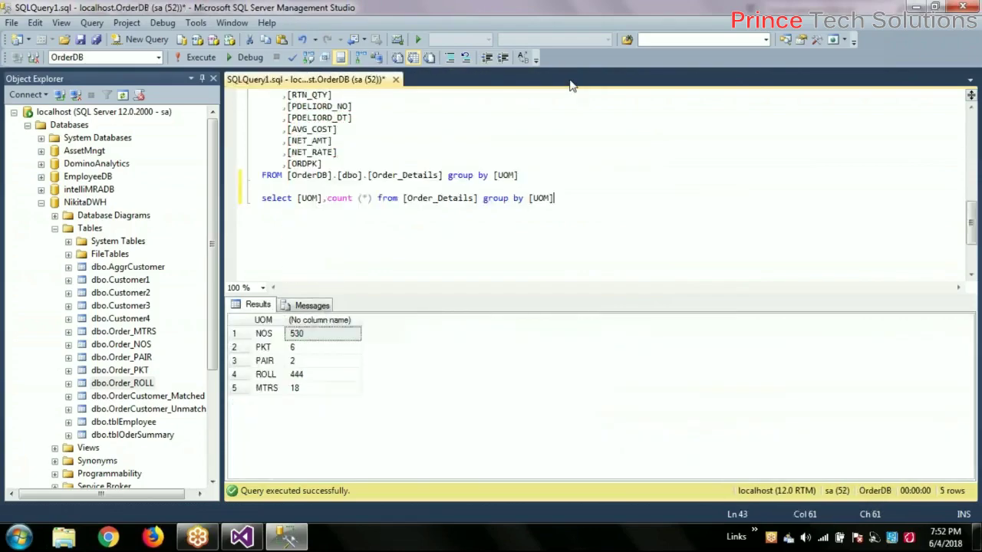